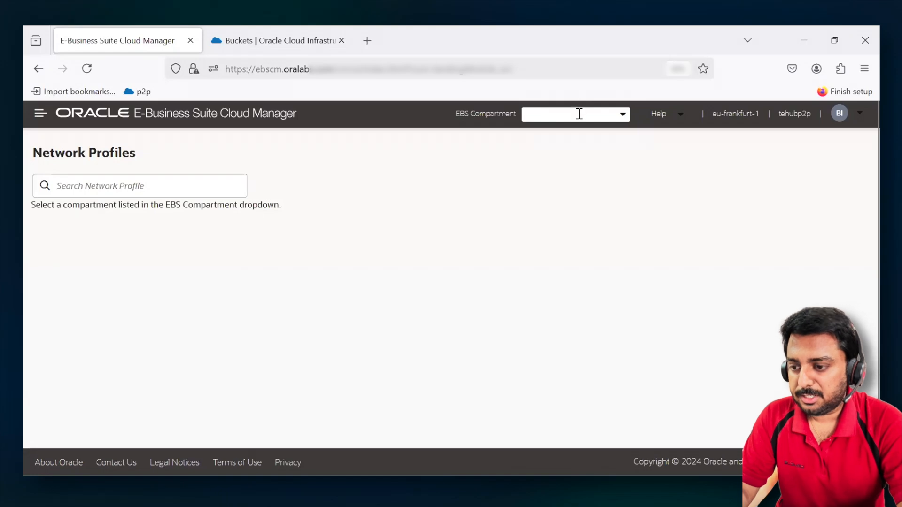
- Select the Discovery_EBSCM compartment and open the details of its EBSProd network profile
left_click(579, 114)
type("dis")
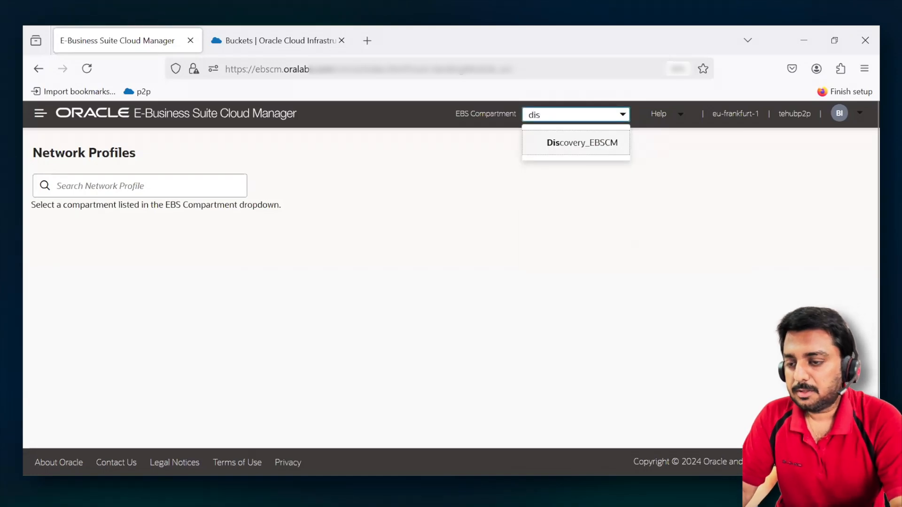
key("Return")
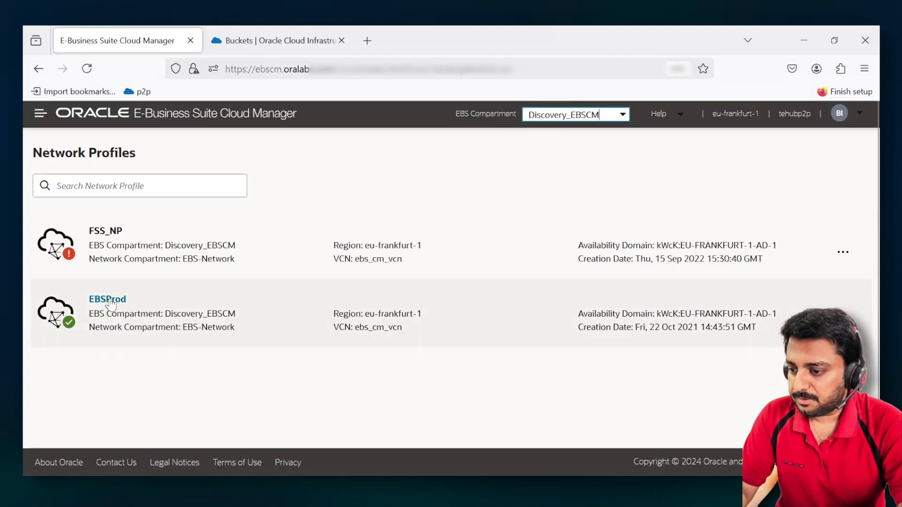
left_click(110, 302)
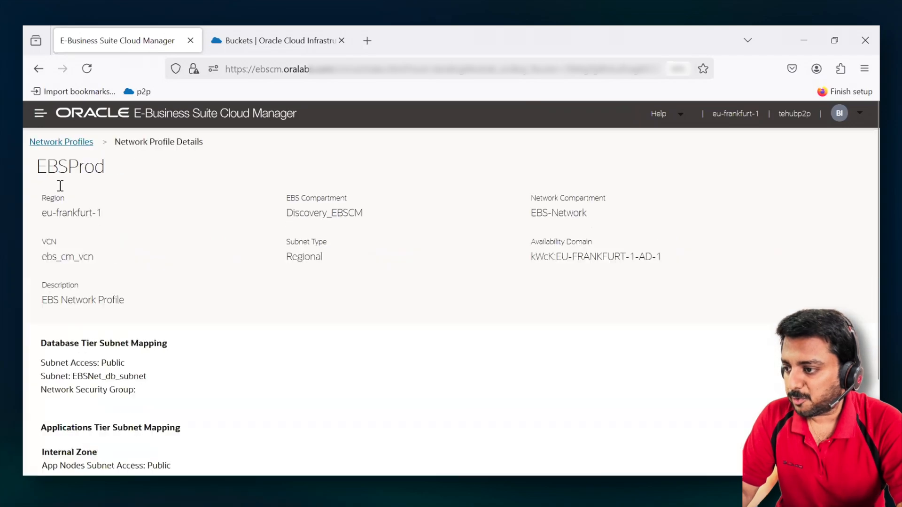
- Examine the EBSProd profile's database tier and applications tier subnet mappings, including the app nodes subnet, load balancer subnet and internal zone
scroll(227, 282, "down", 2)
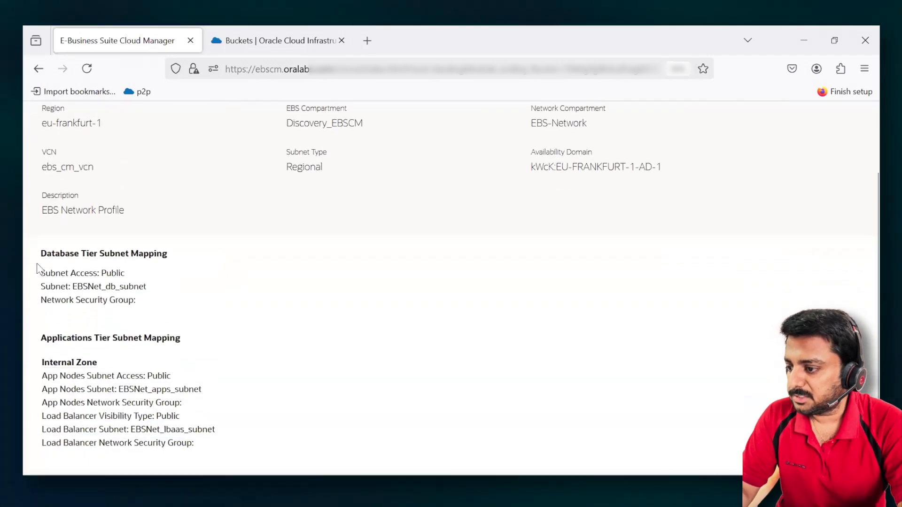
left_click_drag(41, 254, 177, 264)
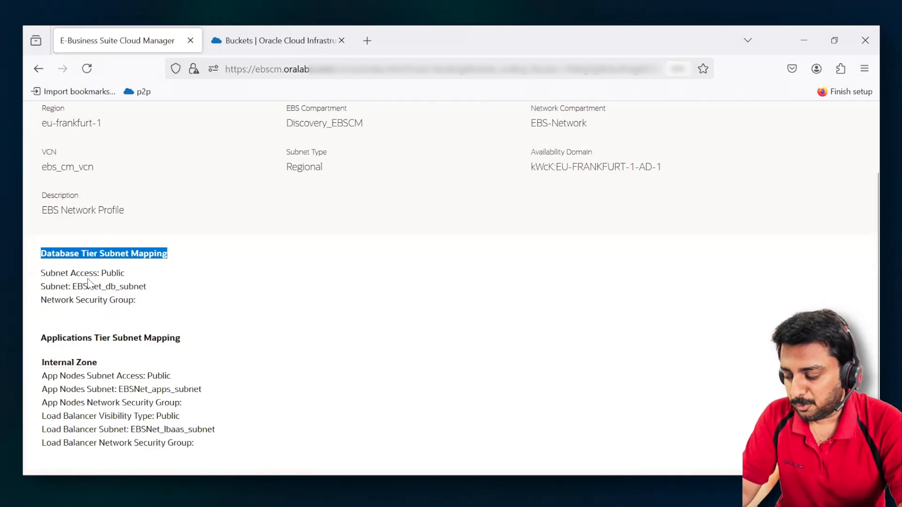
scroll(137, 285, "down", 2)
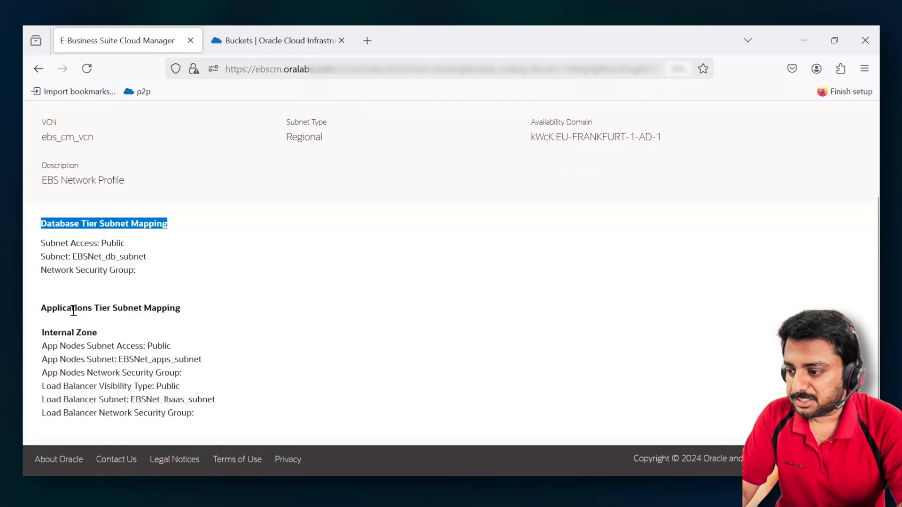
left_click_drag(60, 309, 180, 309)
left_click_drag(119, 360, 203, 363)
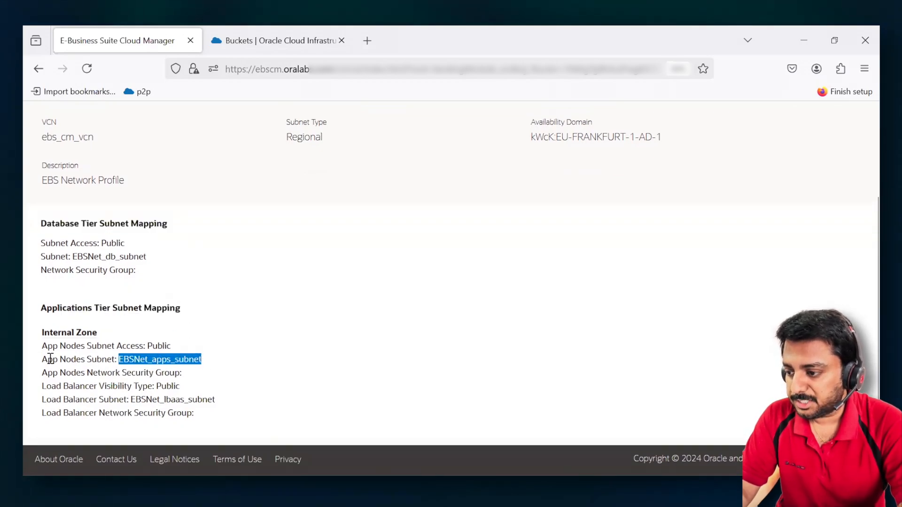
left_click_drag(46, 361, 204, 363)
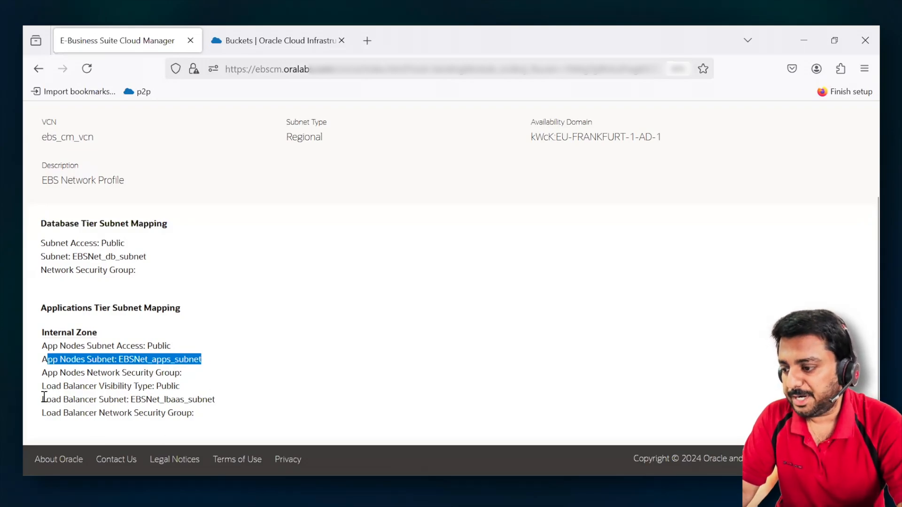
left_click_drag(44, 399, 212, 404)
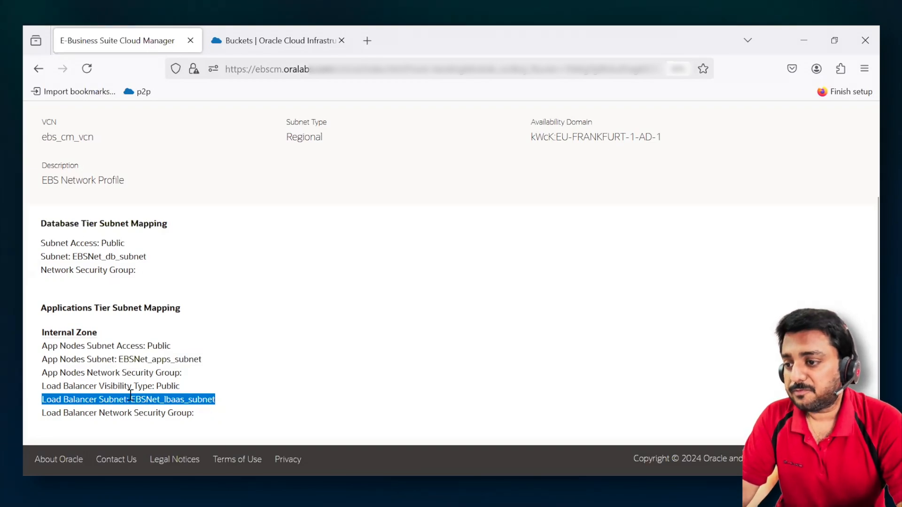
left_click_drag(42, 333, 106, 341)
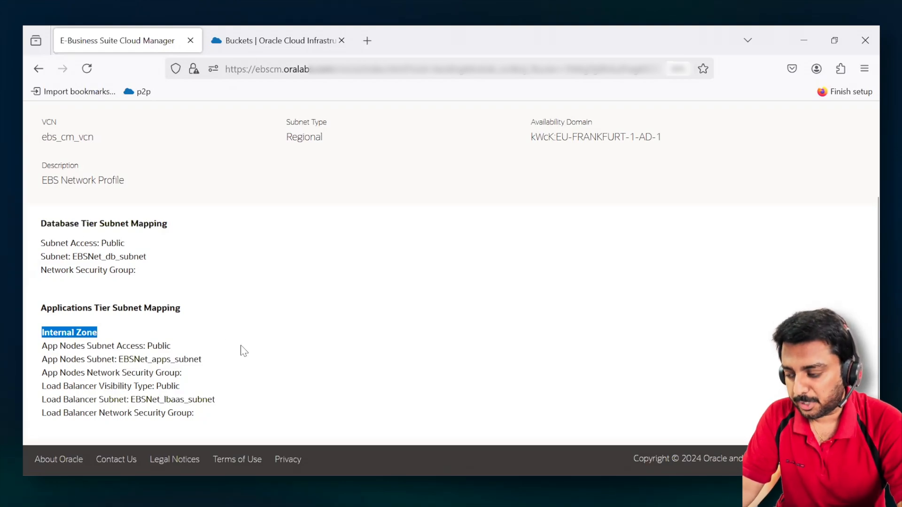
scroll(243, 352, "up", 3)
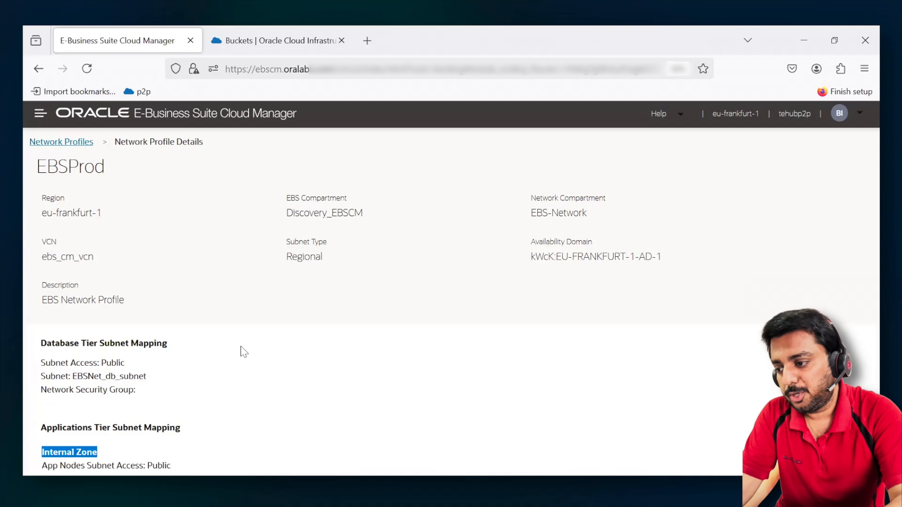
scroll(244, 352, "down", 1)
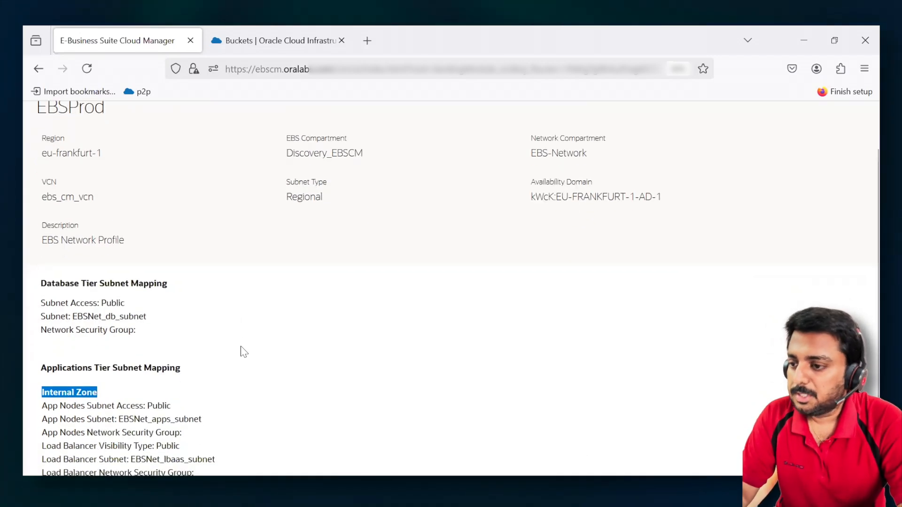
scroll(240, 352, "up", 1)
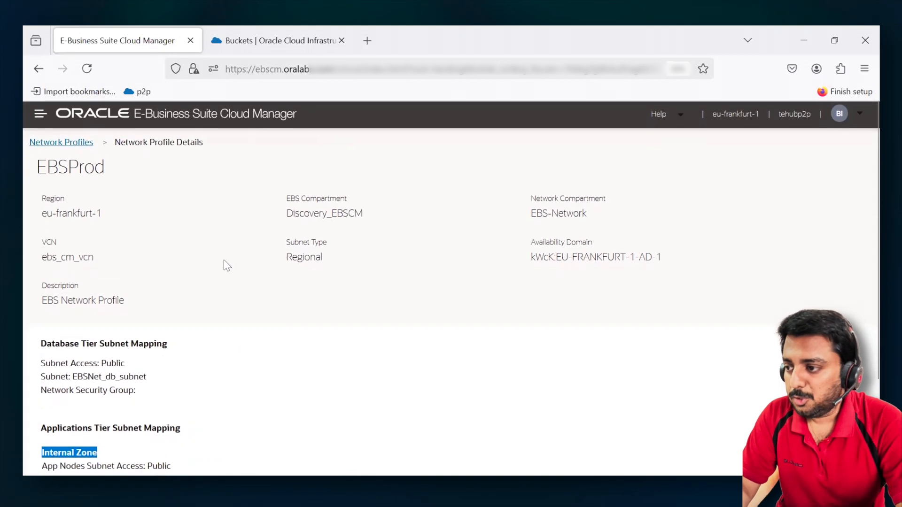
- Open the Backups page, and examine the running RemoteClone session's validation output and log location in the terminal
left_click(41, 113)
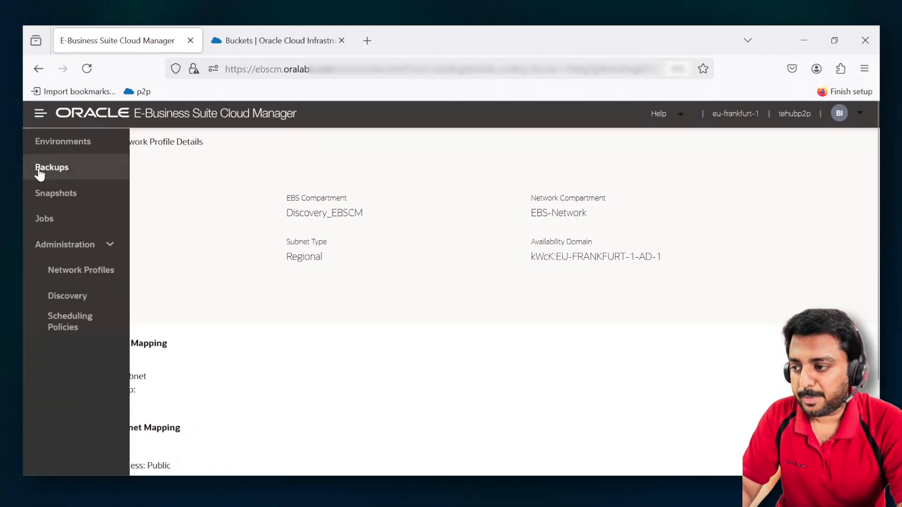
left_click(40, 173)
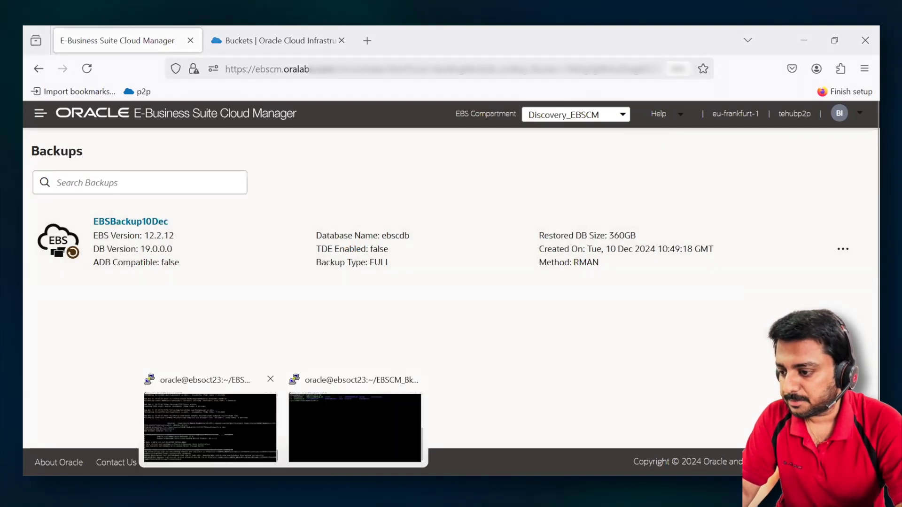
left_click(221, 427)
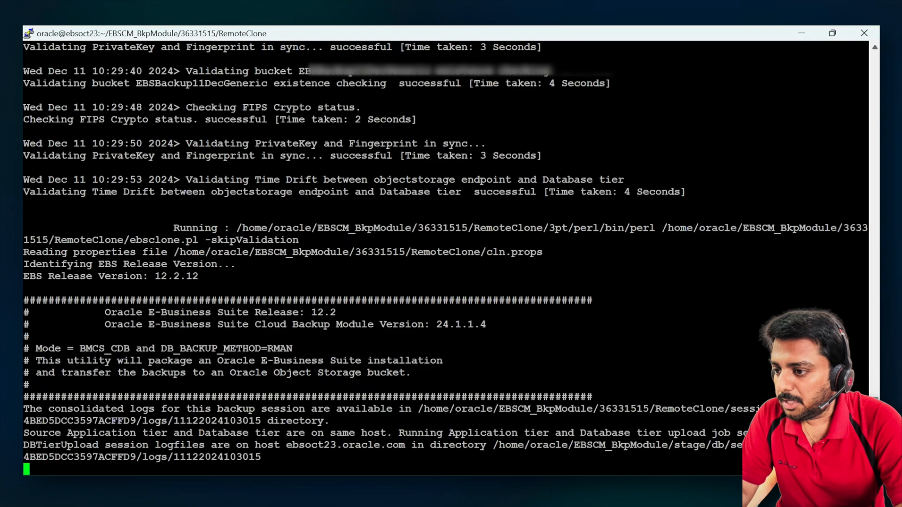
left_click_drag(181, 107, 212, 271)
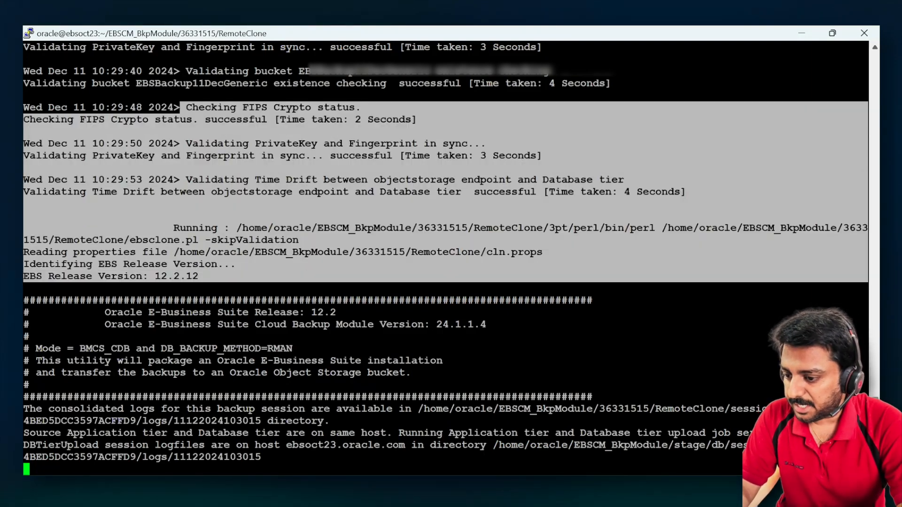
left_click_drag(62, 409, 392, 410)
- Switch to the Oracle Cloud buckets page in the browser, refresh the list, and check the EBSBackup11DecDB bucket's name and creation date
mouse_move(342, 487)
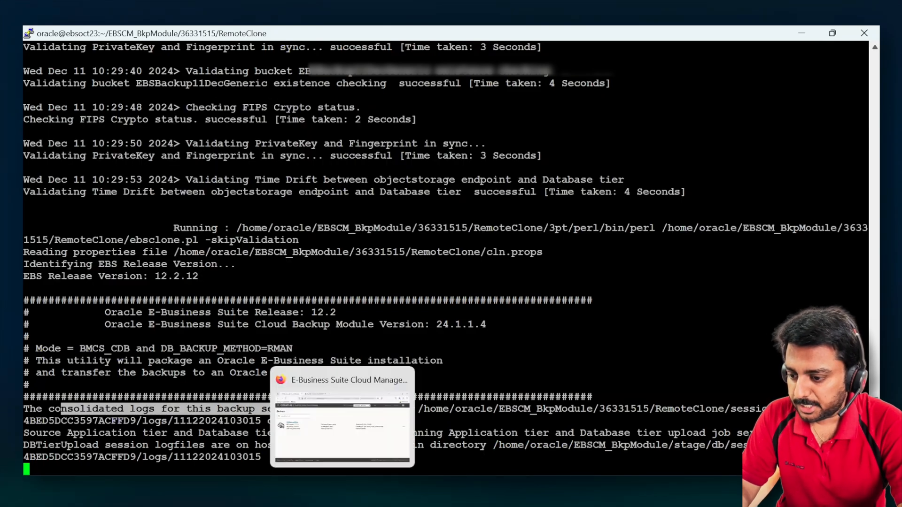
left_click(343, 423)
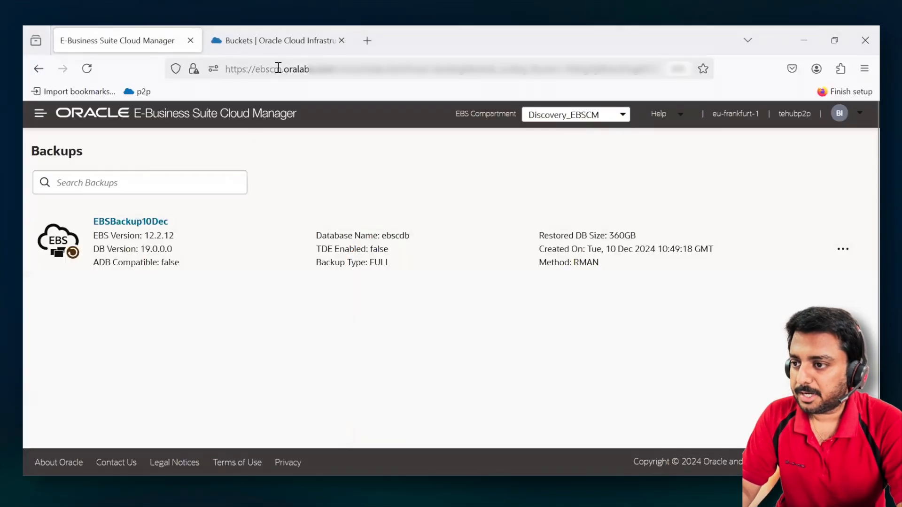
left_click(292, 41)
left_click(94, 162)
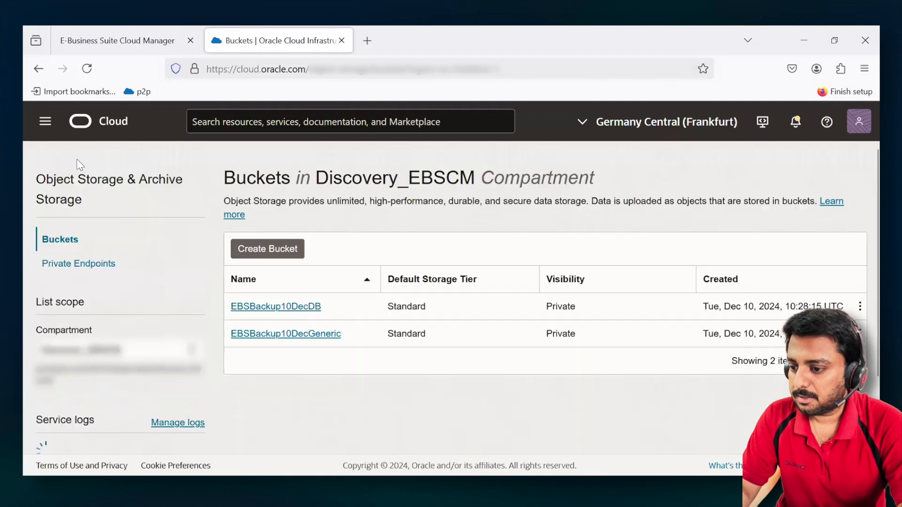
left_click(87, 69)
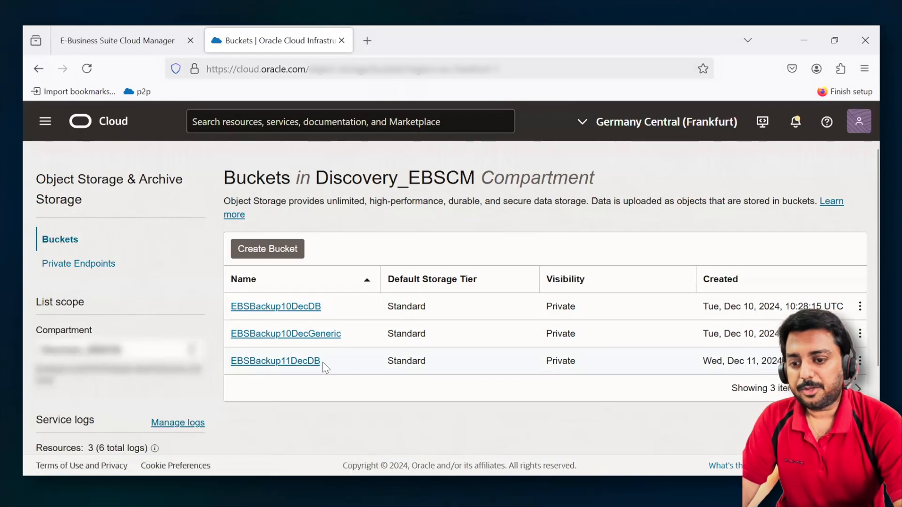
left_click_drag(728, 361, 784, 361)
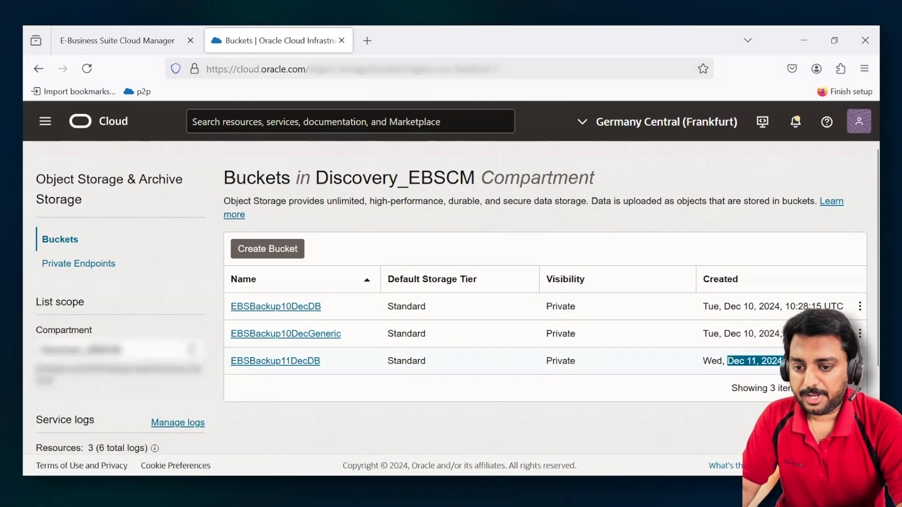
left_click(321, 360)
left_click_drag(322, 360, 309, 361)
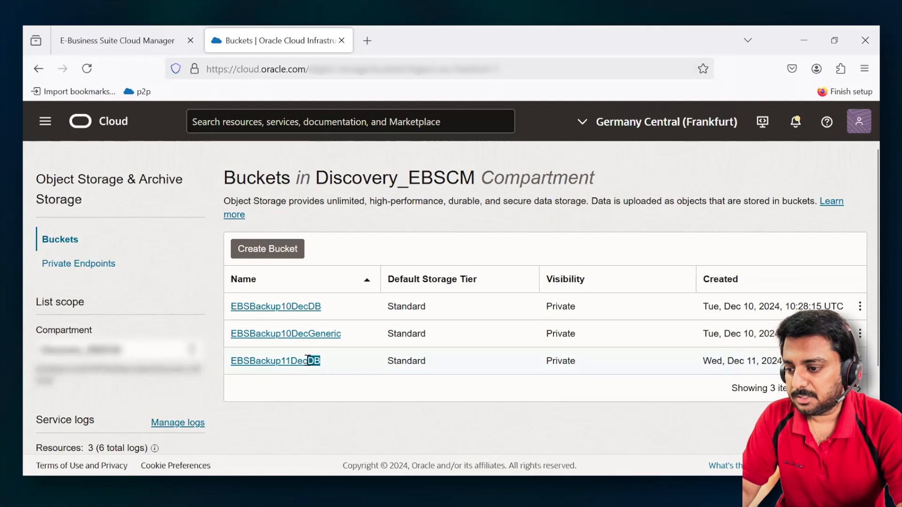
- Open the EBSBackup11DecDB bucket and expand its sbt_catalog folder and the g43cdij6_516_1_1 subfolder
left_click(254, 363)
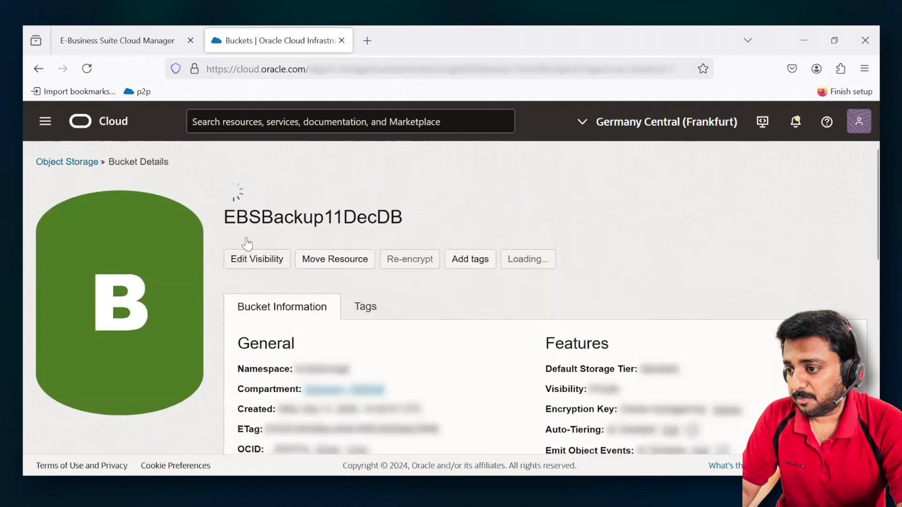
left_click_drag(222, 195, 390, 195)
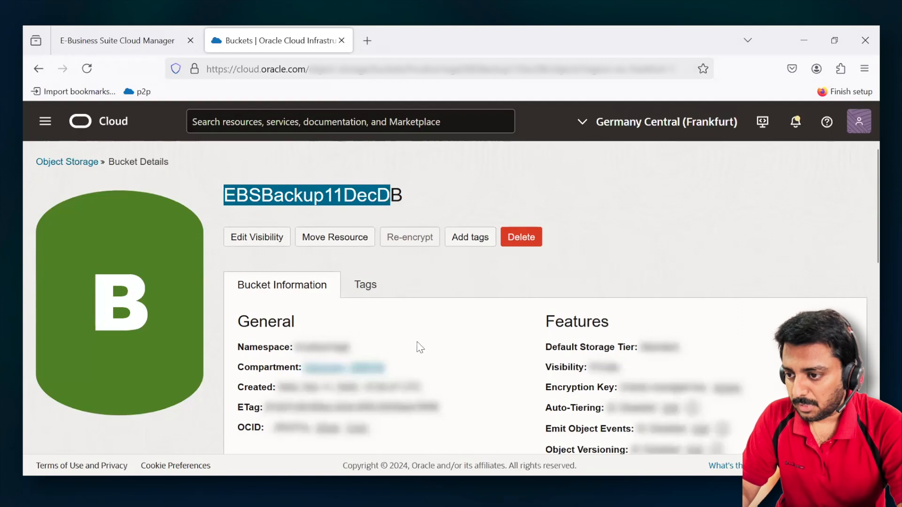
scroll(459, 339, "down", 6)
scroll(459, 340, "down", 3)
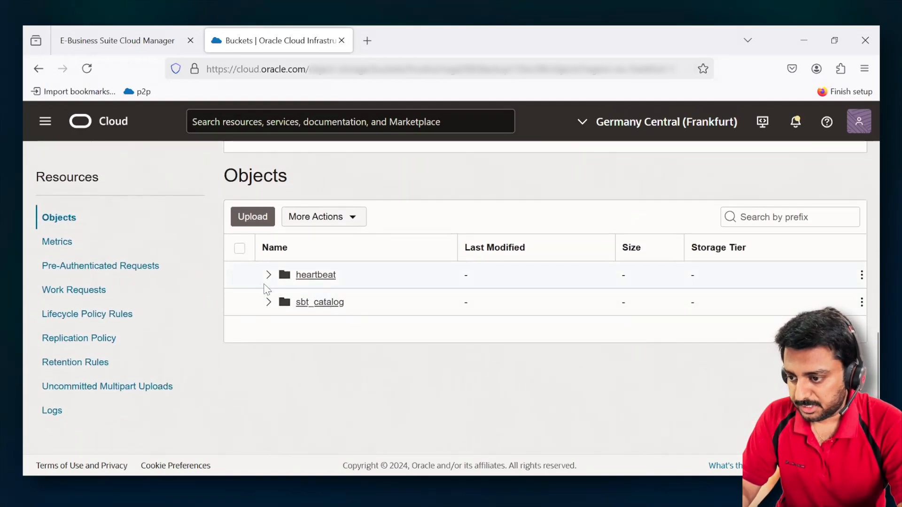
left_click(270, 305)
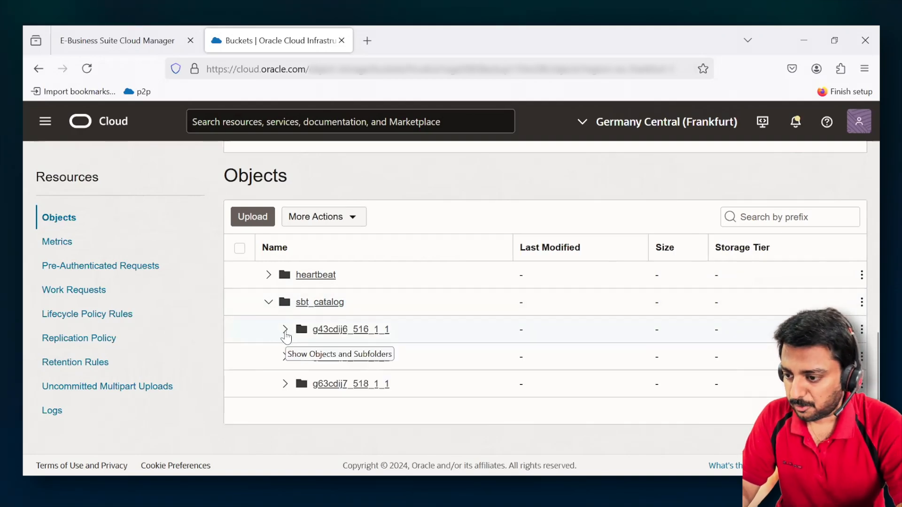
left_click(285, 332)
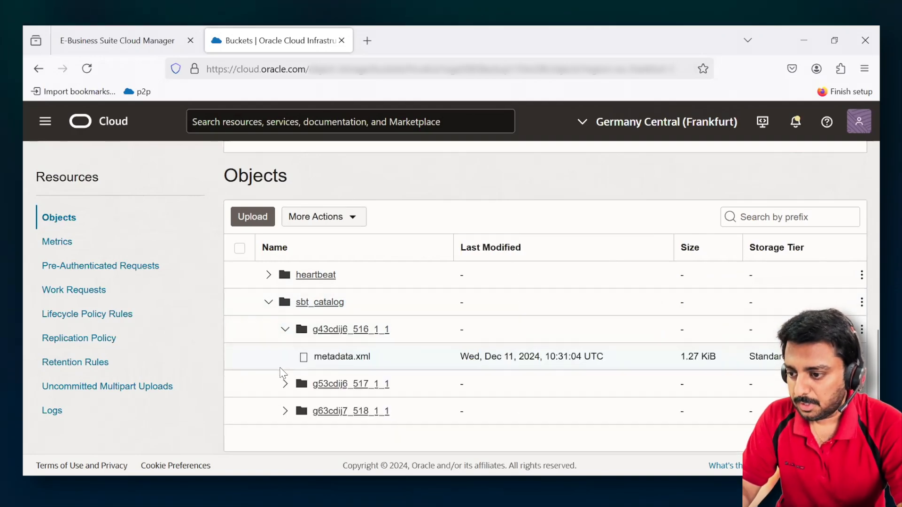
- Display the bucket's uncommitted multipart uploads, including those newer than 7 days
scroll(454, 208, "up", 5)
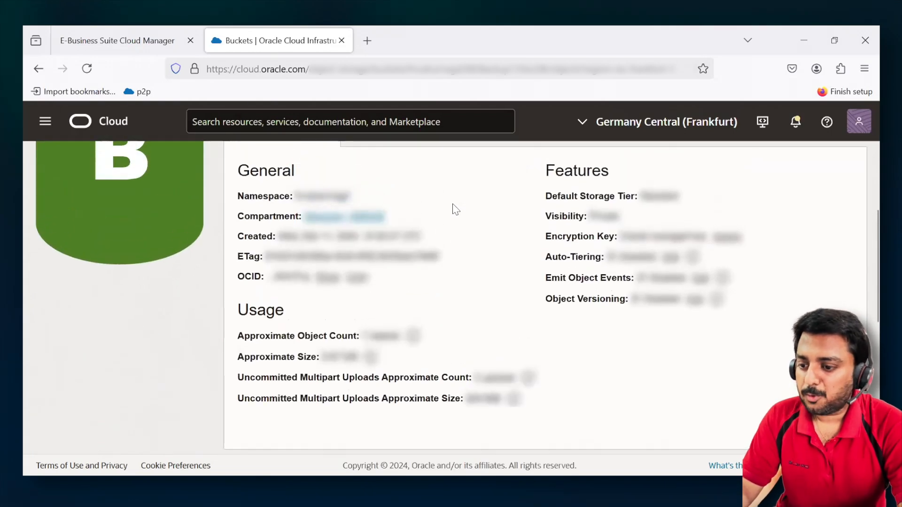
scroll(453, 208, "down", 5)
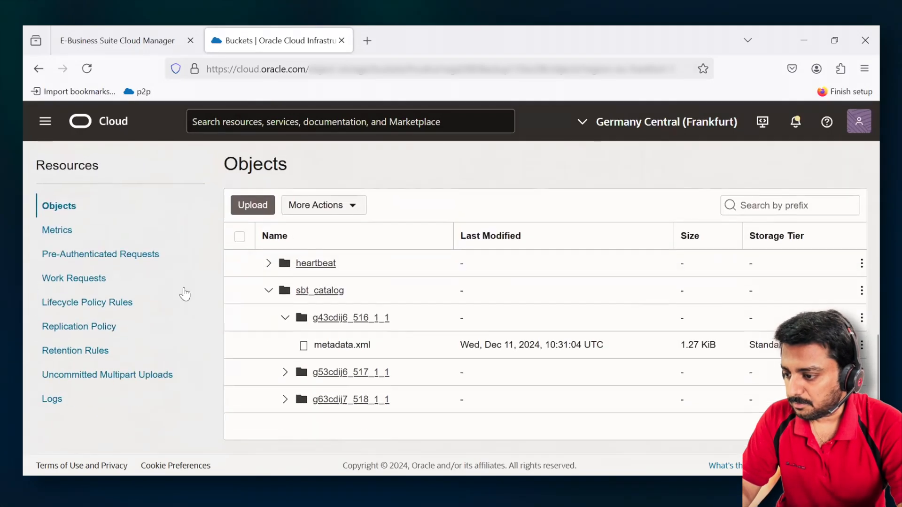
left_click(88, 383)
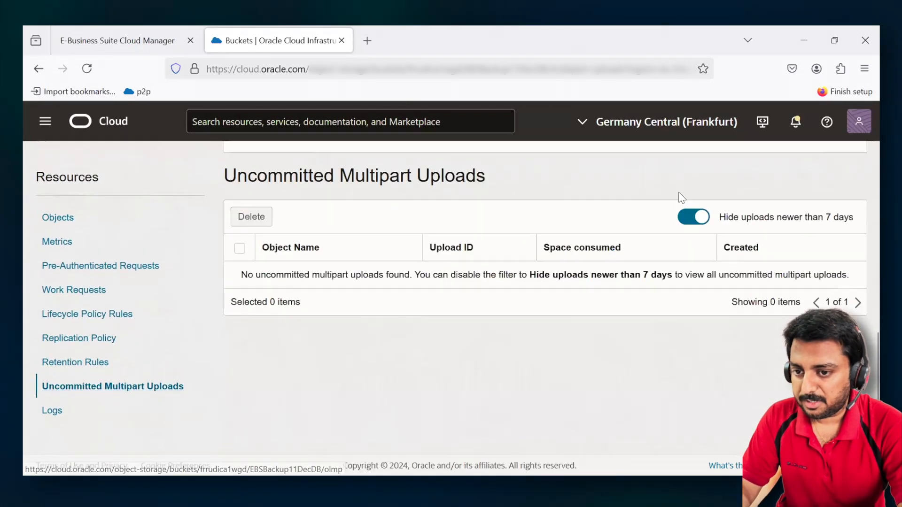
left_click(687, 219)
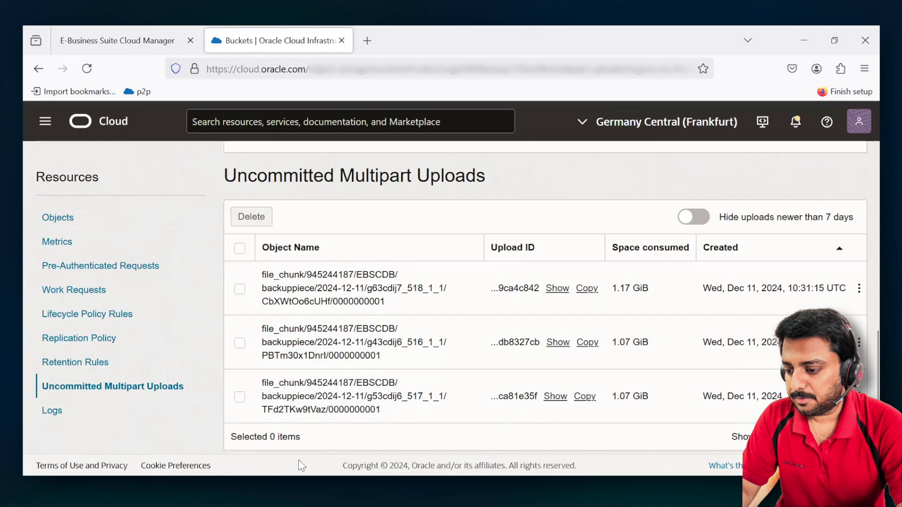
- Check the backup session's progress in the terminal, and return to the Backups page in E-Business Suite Cloud Manager
mouse_move(284, 487)
left_click(212, 425)
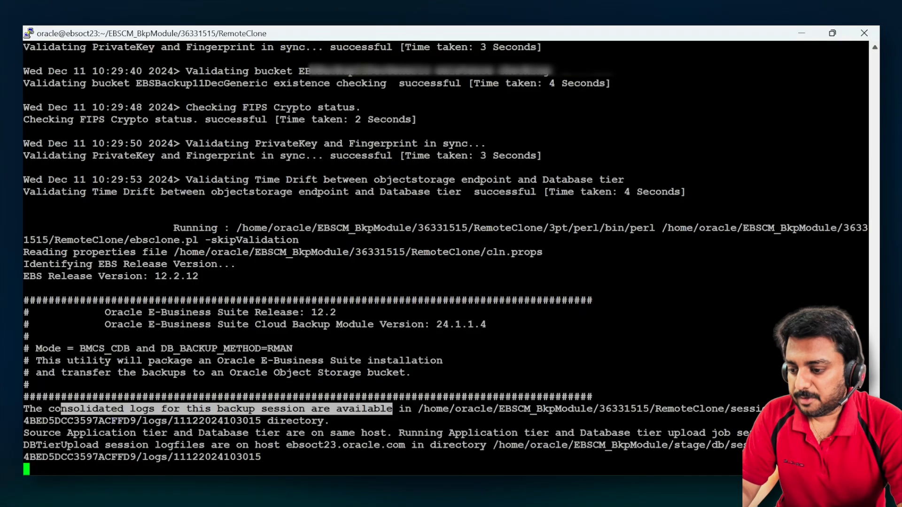
left_click(342, 487)
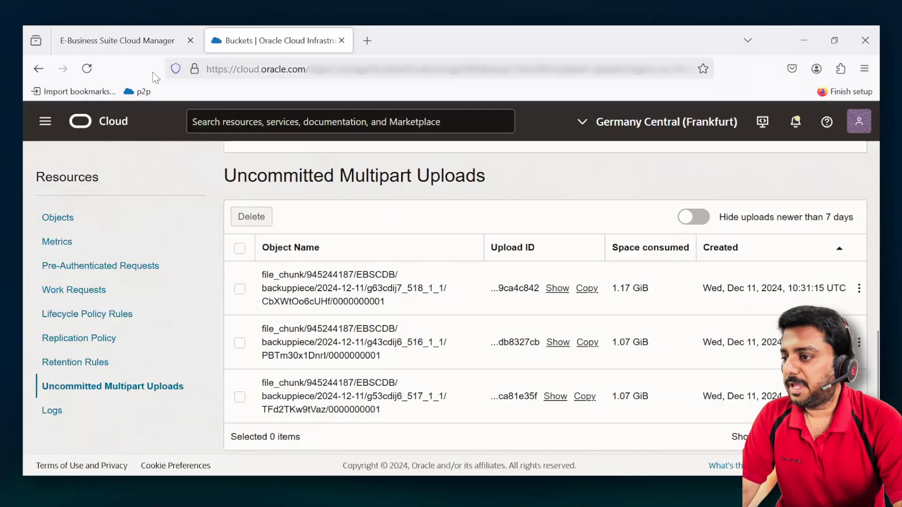
left_click(103, 43)
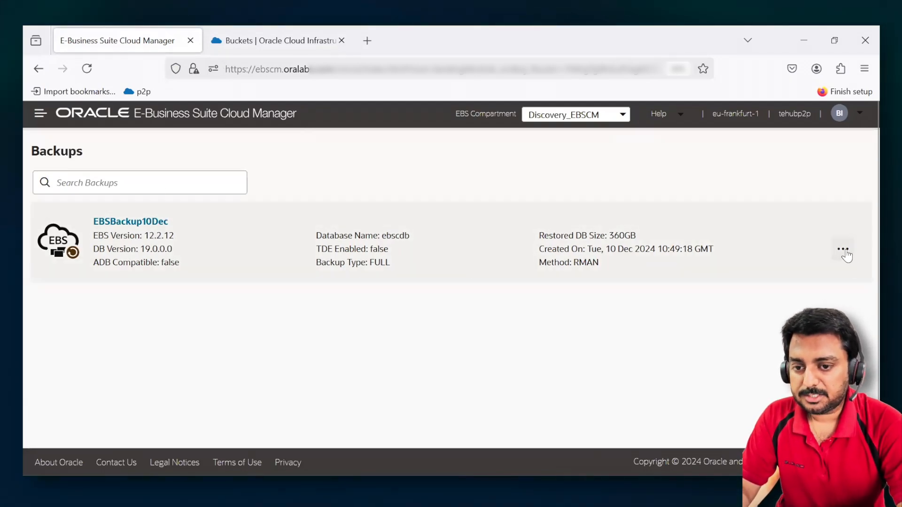
- Start provisioning an environment from the EBSBackup10Dec backup and set its EBS compartment to Discovery_EBSCM
left_click(843, 250)
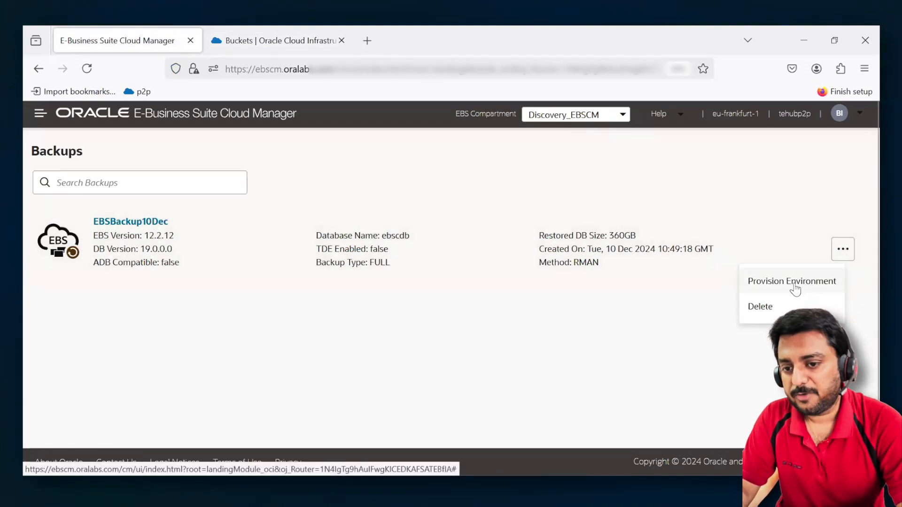
left_click(795, 285)
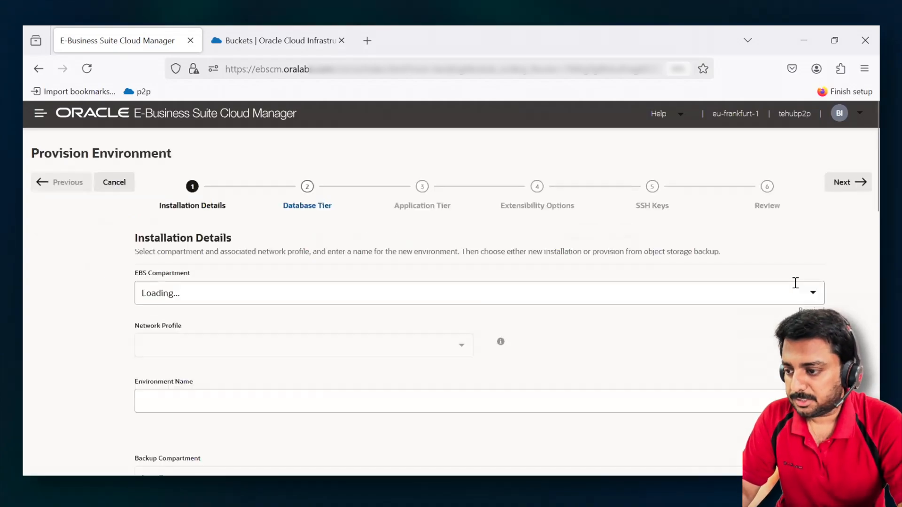
left_click(242, 293)
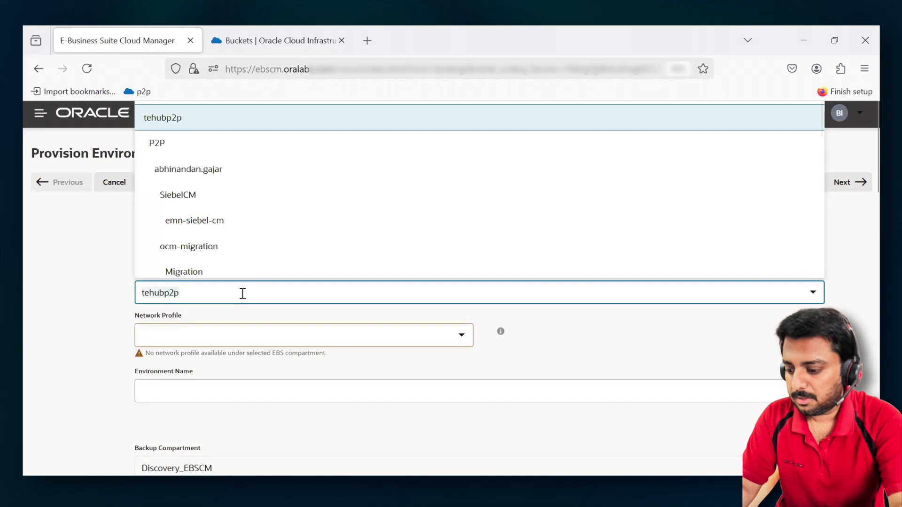
type("di")
key("Return")
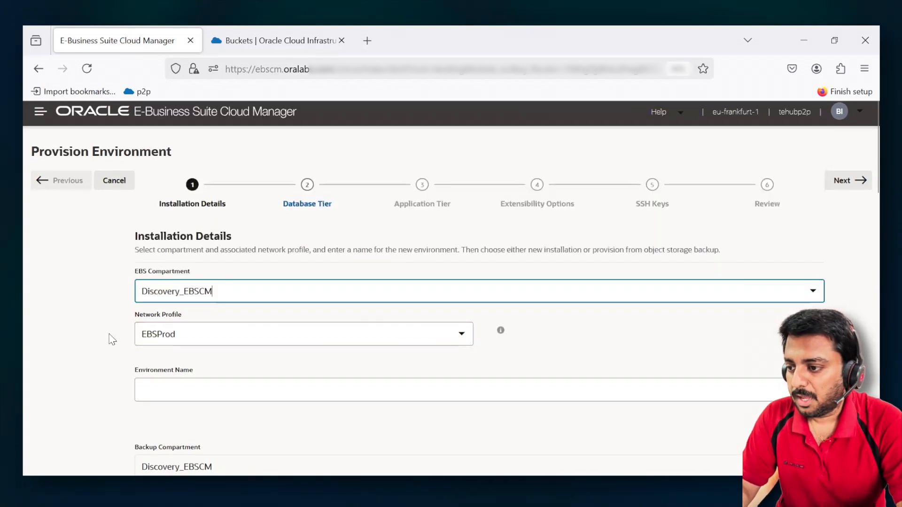
- Keep EBSProd as the network profile and name the new environment EBSNEW
scroll(113, 338, "down", 2)
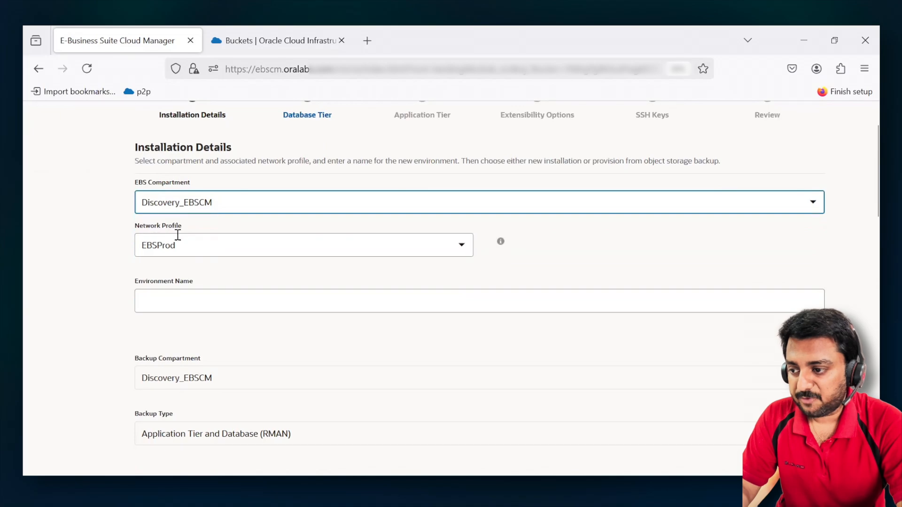
left_click(214, 247)
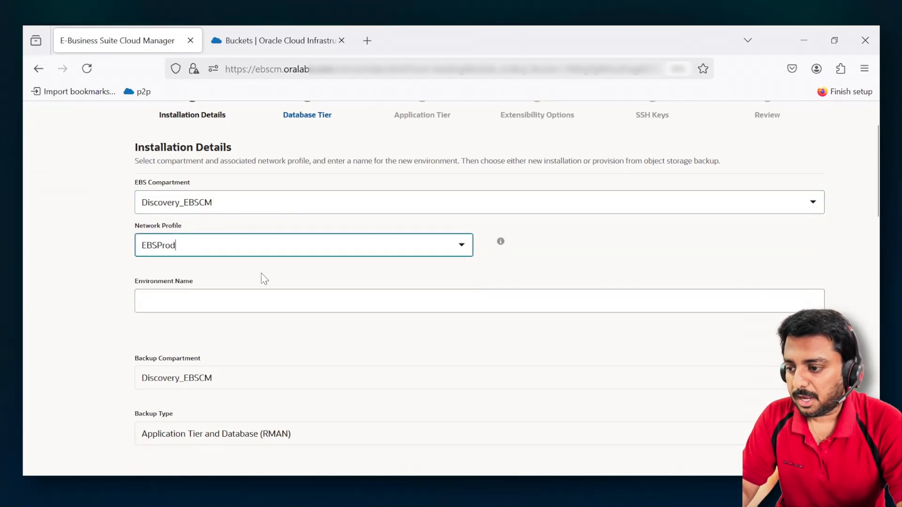
left_click(230, 297)
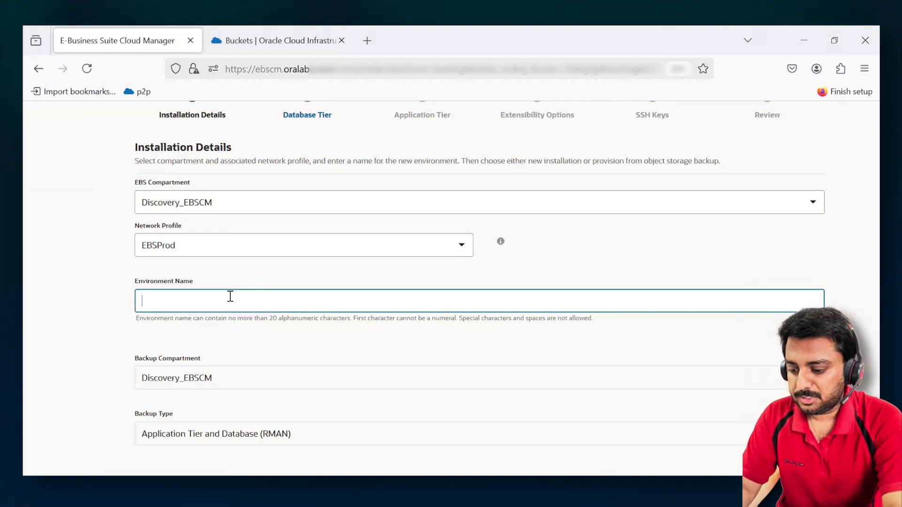
type("EBSNEW")
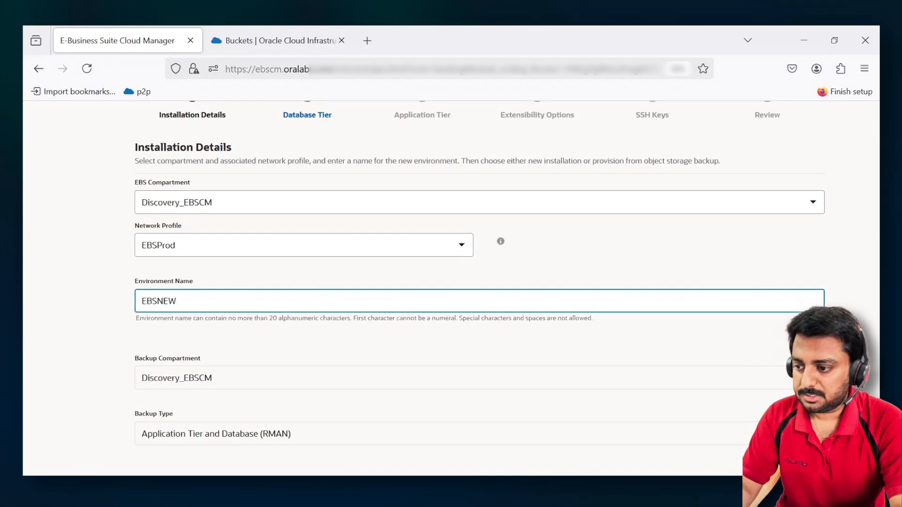
- Review the source backup's compartment, type, name, time zone values, creation date and size in the installation details
scroll(125, 326, "down", 2)
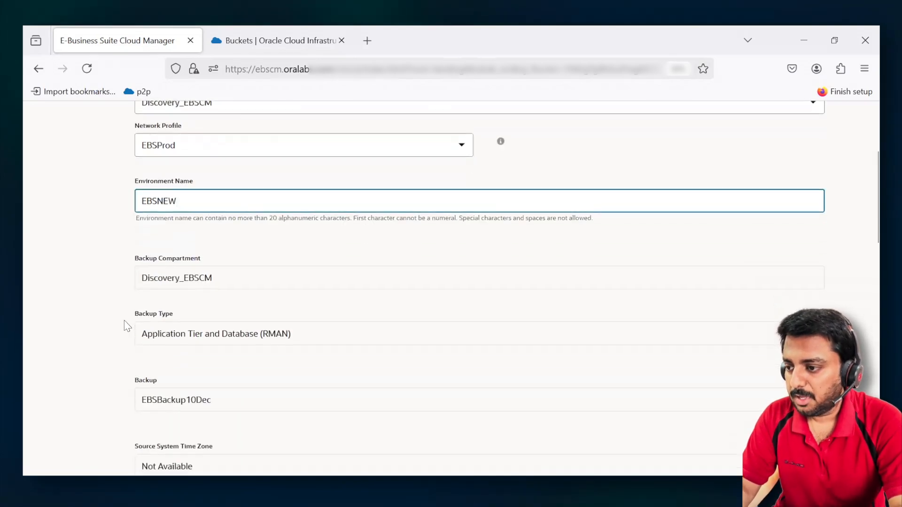
scroll(125, 325, "down", 1)
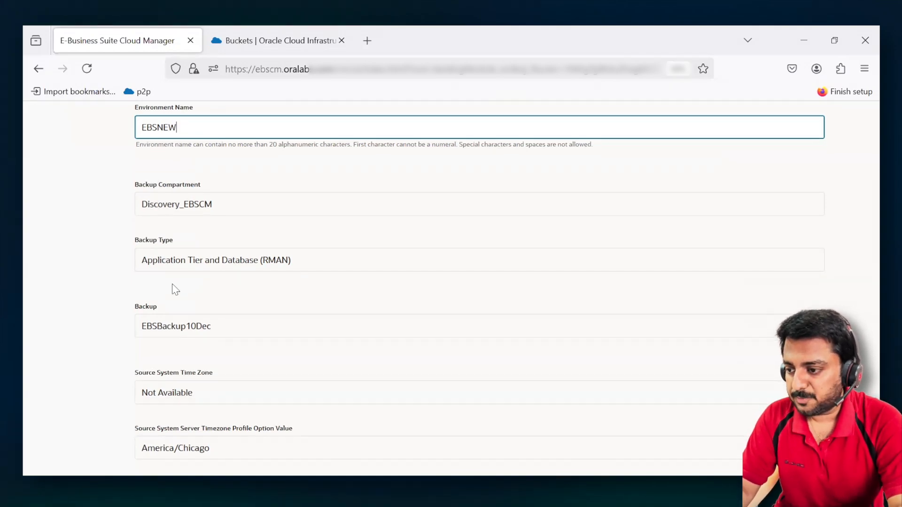
scroll(171, 281, "down", 1)
left_click(205, 282)
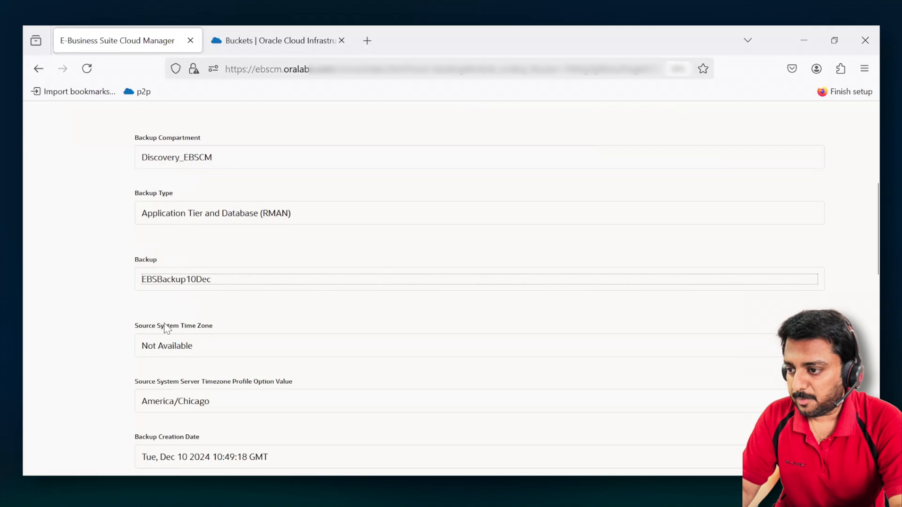
scroll(170, 306, "down", 1)
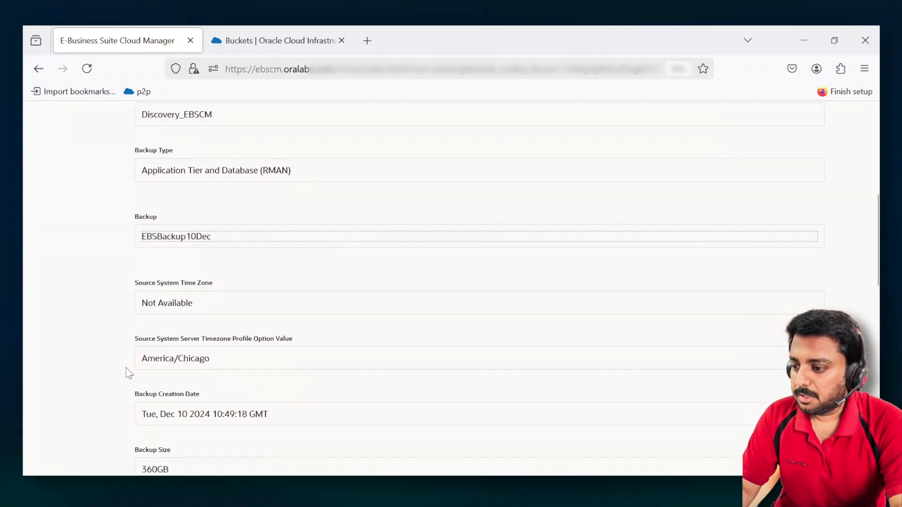
scroll(120, 329, "down", 2)
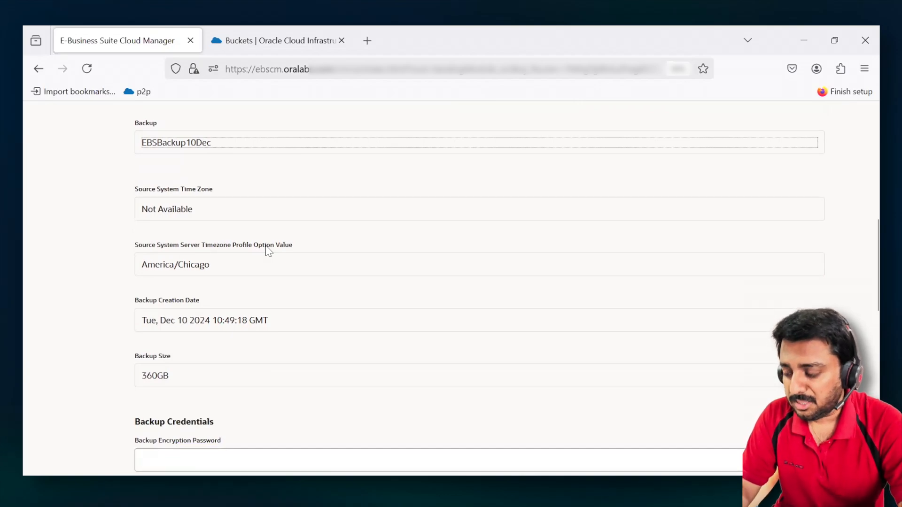
scroll(168, 357, "down", 3)
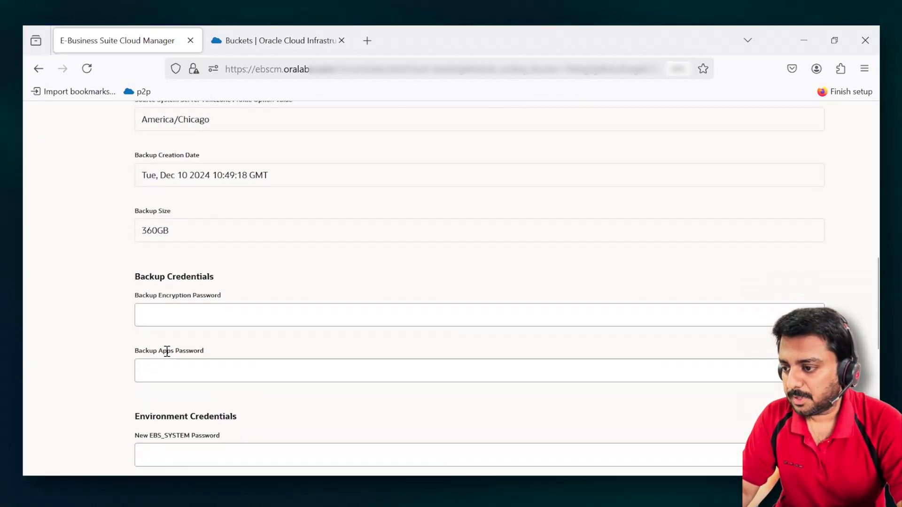
scroll(166, 351, "down", 1)
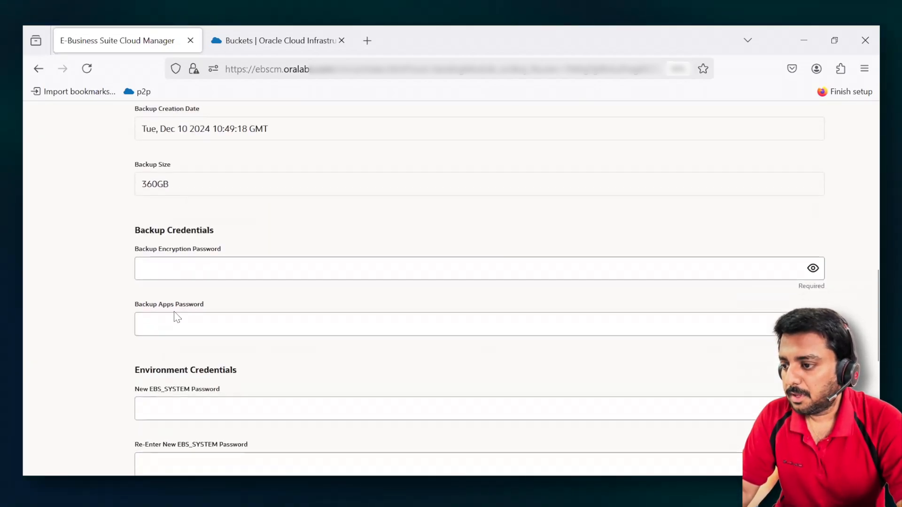
- Enter the backup encryption password and the backup apps password in the backup credentials
left_click(192, 267)
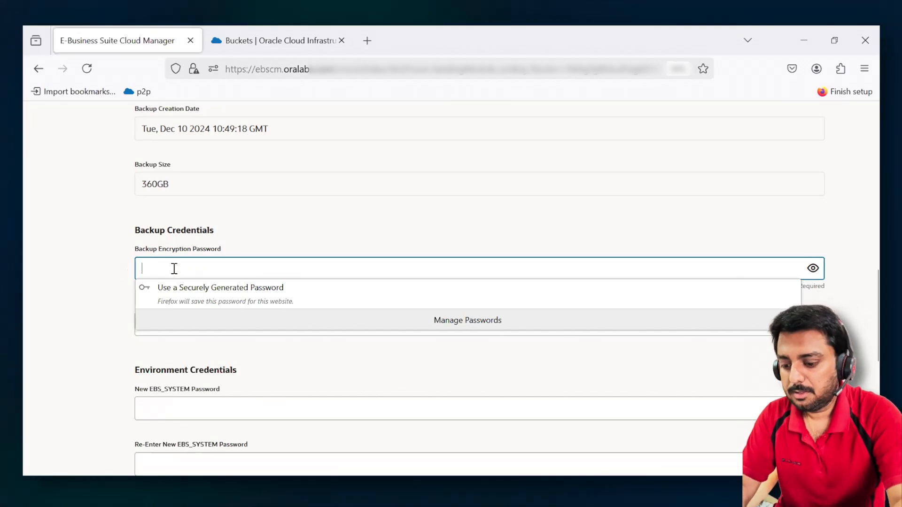
type("••••••")
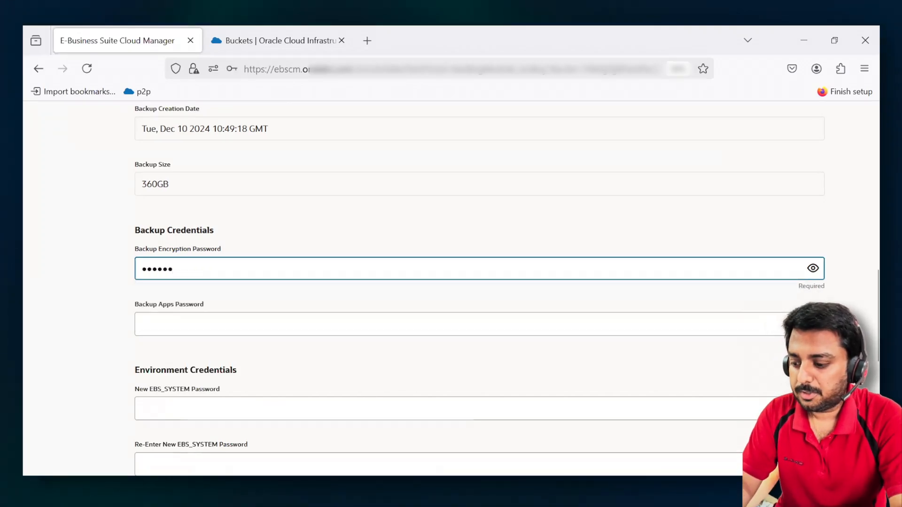
type("••••••")
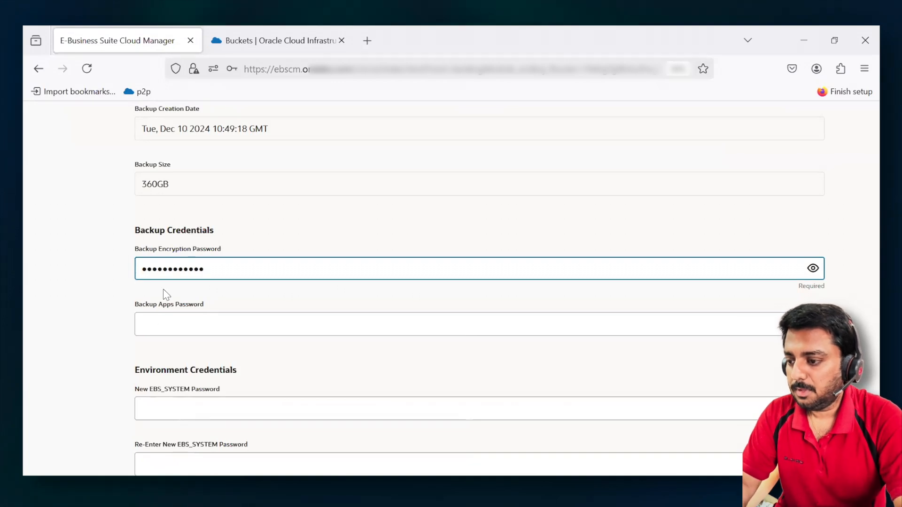
left_click(145, 325)
type("•")
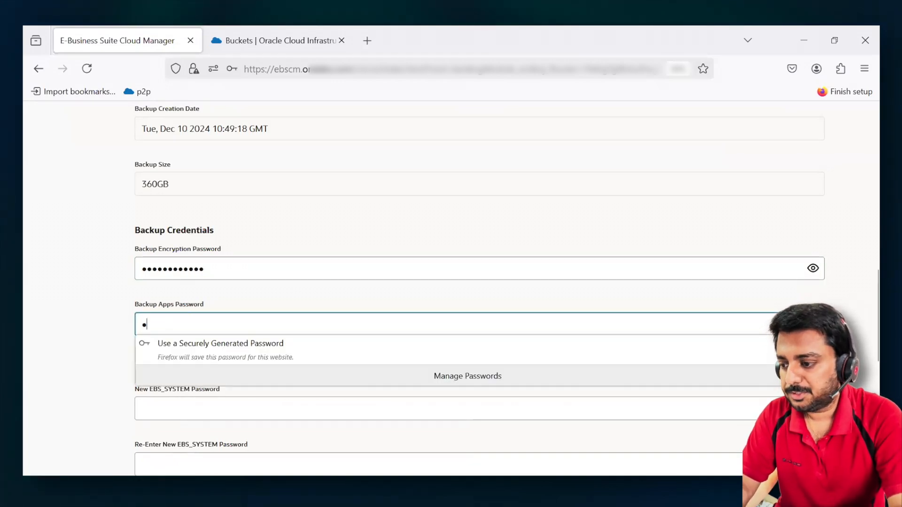
type("•••")
left_click(74, 354)
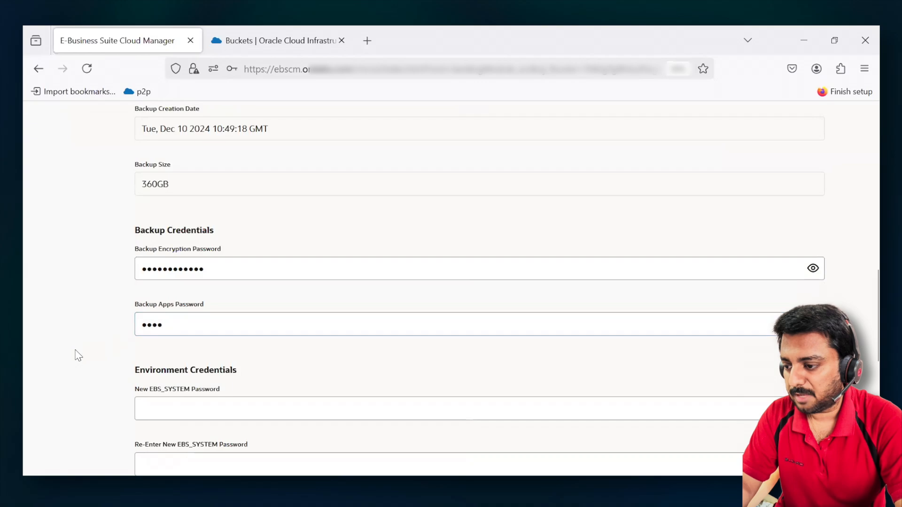
- Enter and re-enter the new EBS_SYSTEM password in the environment credentials
scroll(76, 355, "down", 3)
left_click(217, 263)
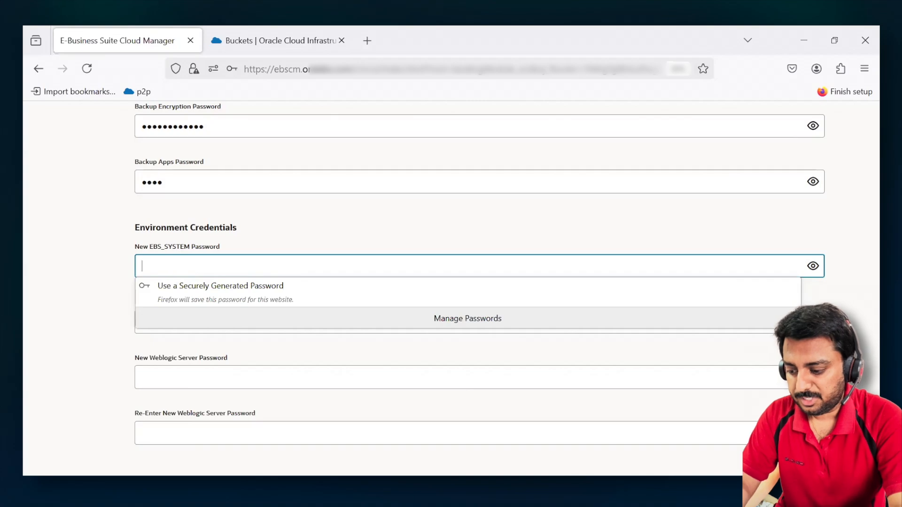
type("•••••••")
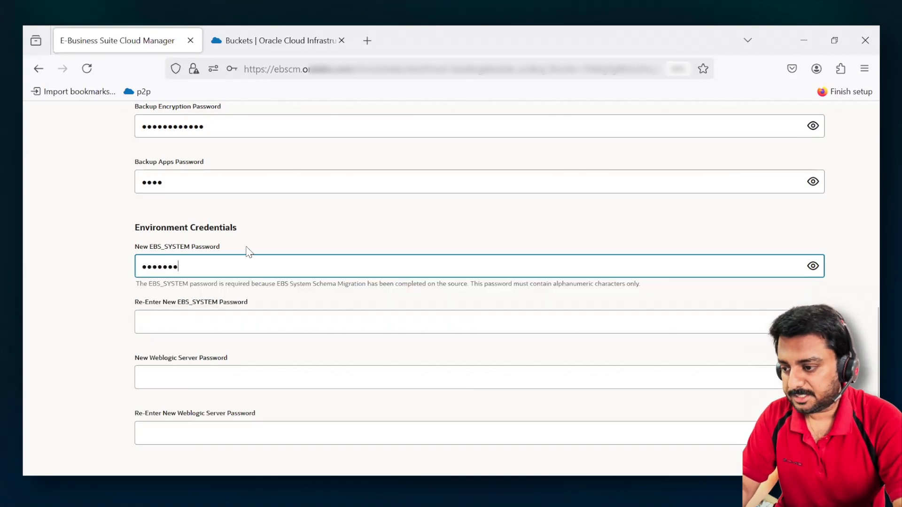
left_click(195, 324)
type("•••••••")
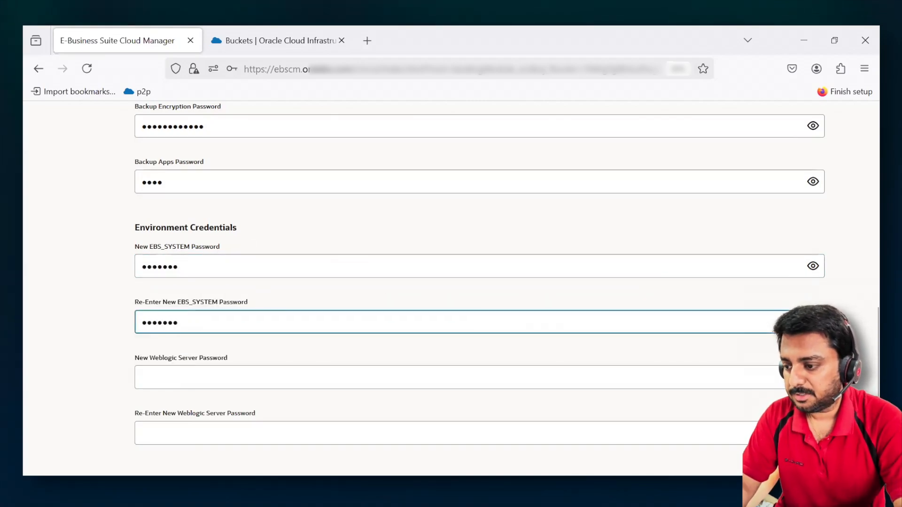
- Enter and re-enter the new WebLogic Server password in the environment credentials
left_click(176, 376)
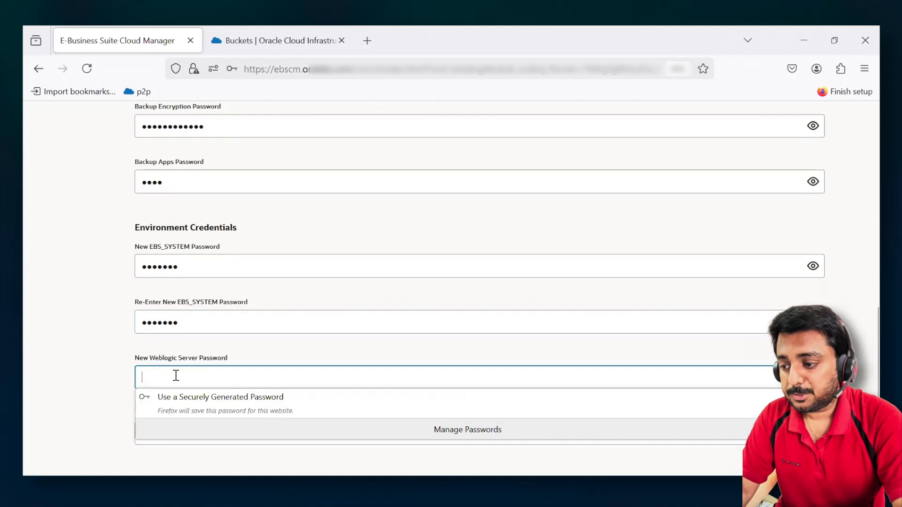
scroll(176, 376, "down", 2)
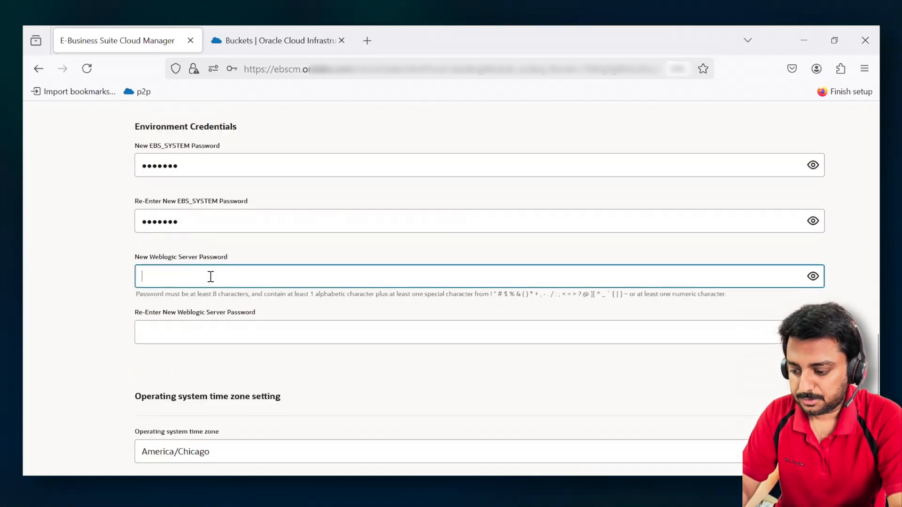
type("••••••••")
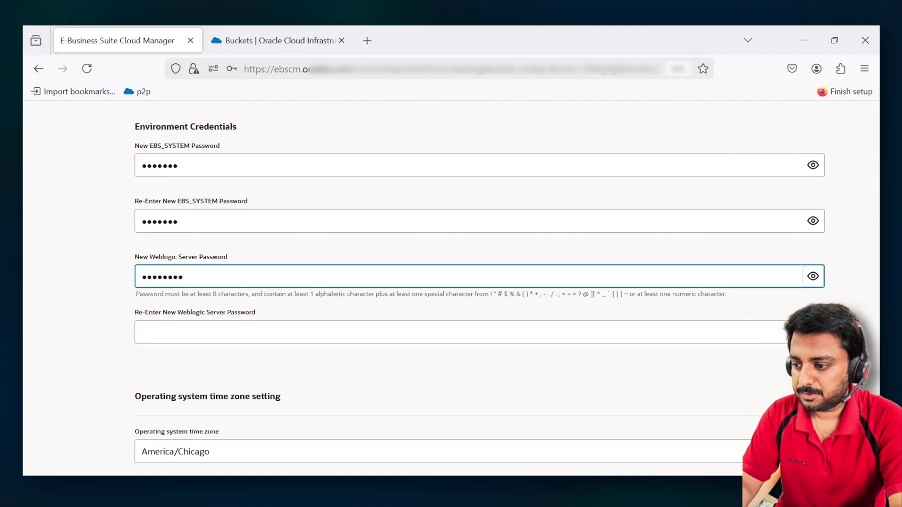
key("Tab")
type("•••••••")
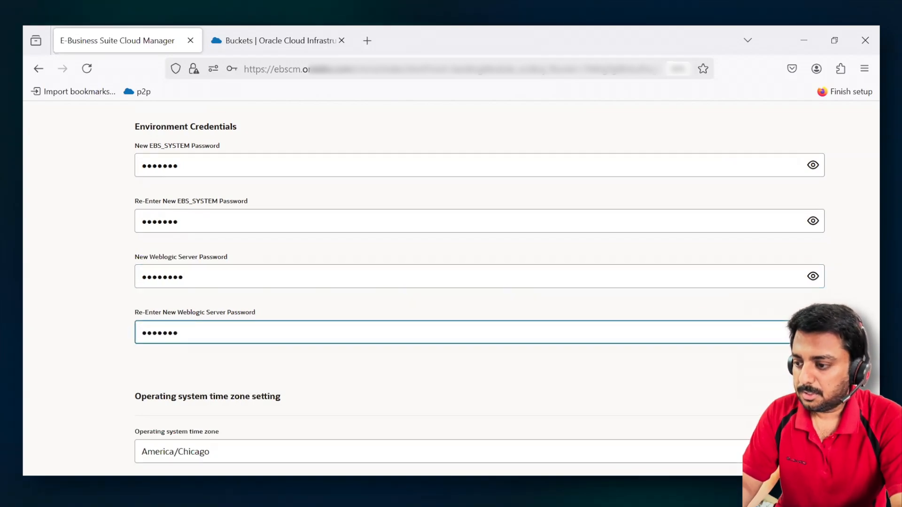
type("•")
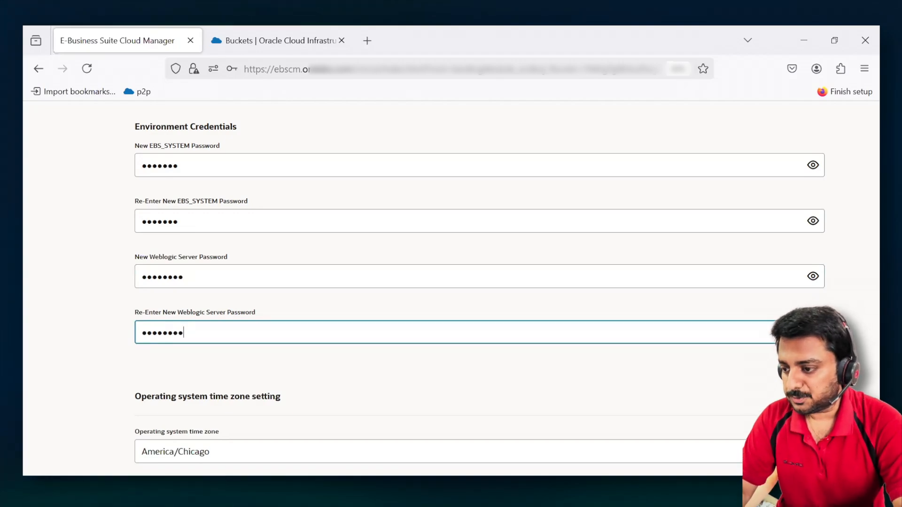
- Review the operating system time zone choices, the timezone validation bypass and the tag fields, and return to the start of the installation details
scroll(79, 339, "down", 3)
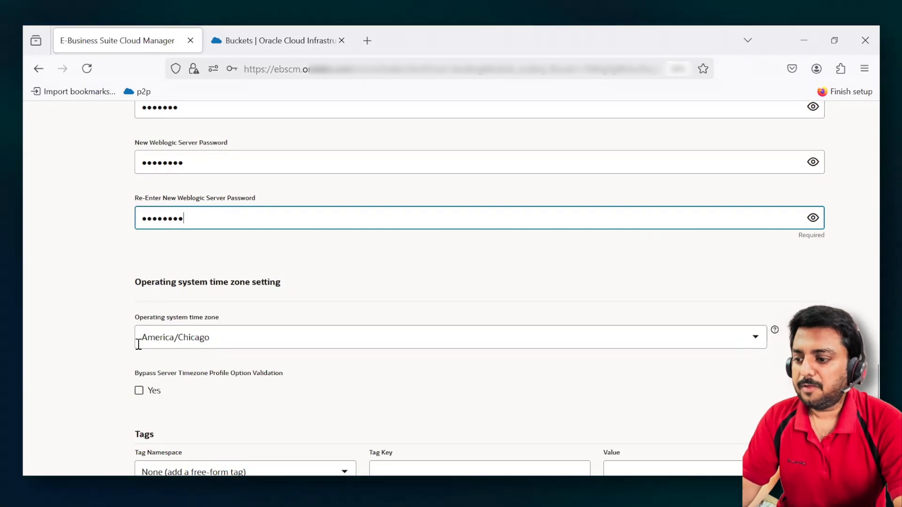
left_click(228, 338)
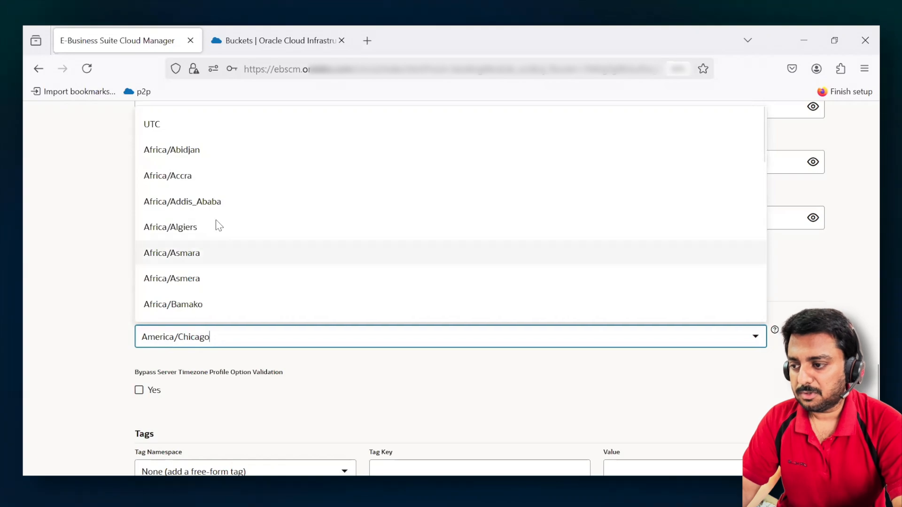
scroll(218, 223, "down", 12)
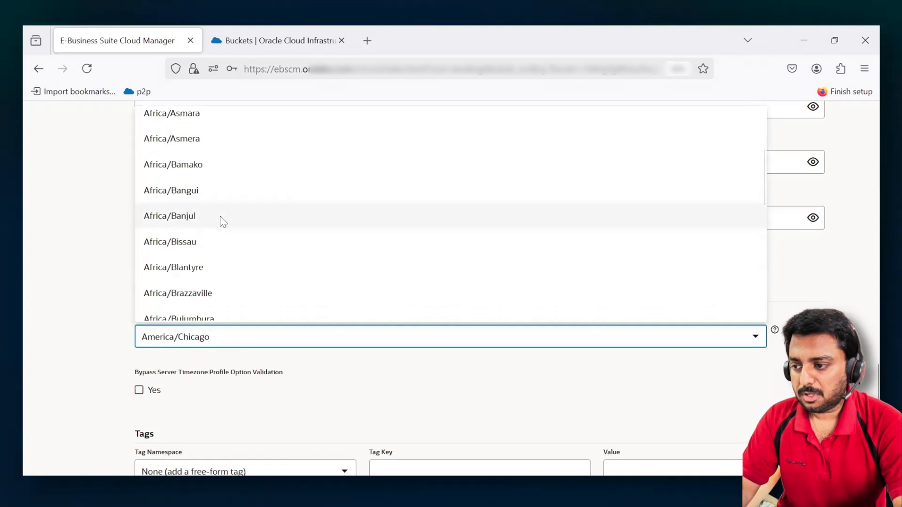
left_click(50, 316)
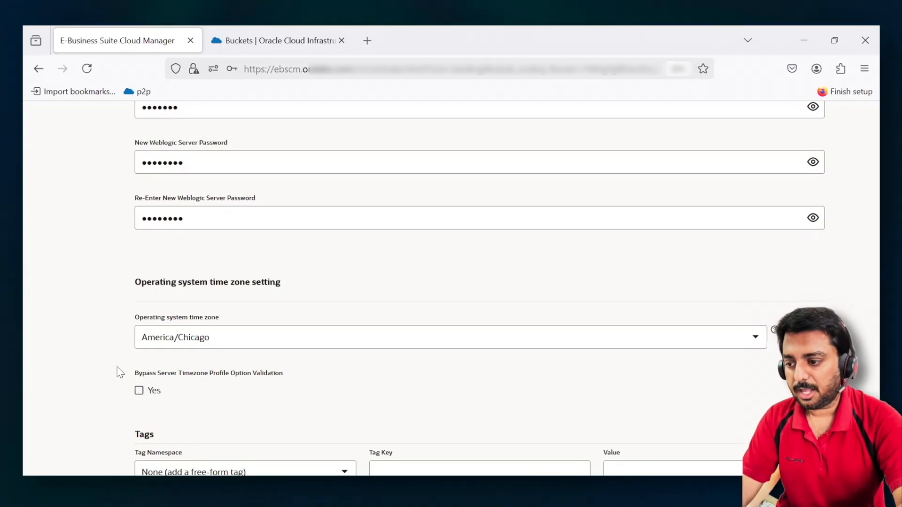
scroll(118, 372, "down", 3)
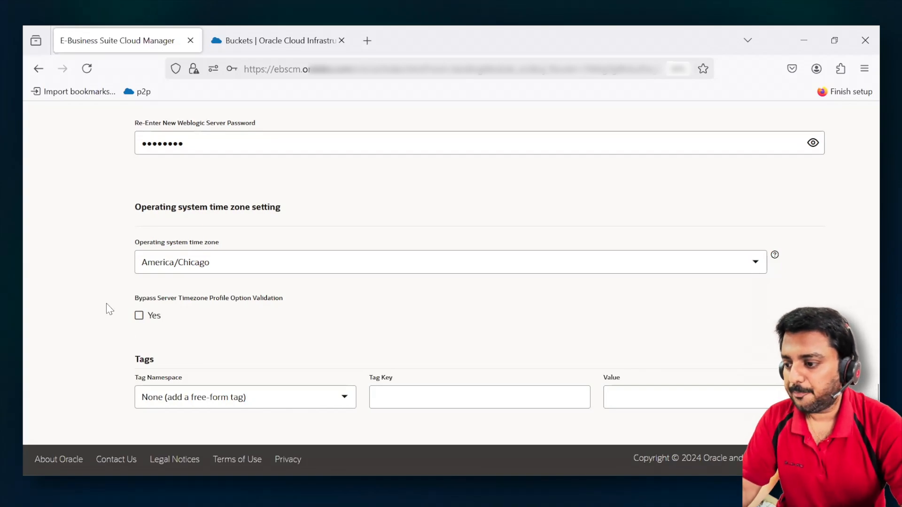
scroll(107, 305, "up", 5)
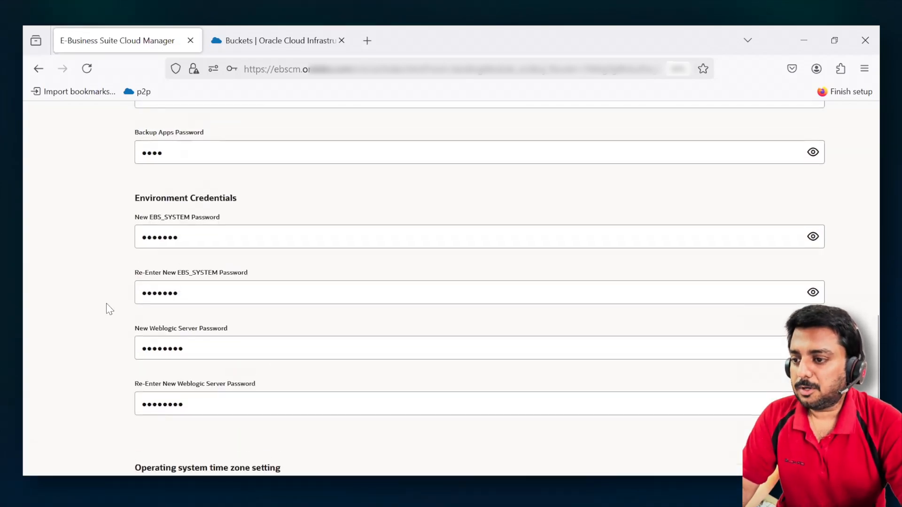
scroll(107, 305, "up", 10)
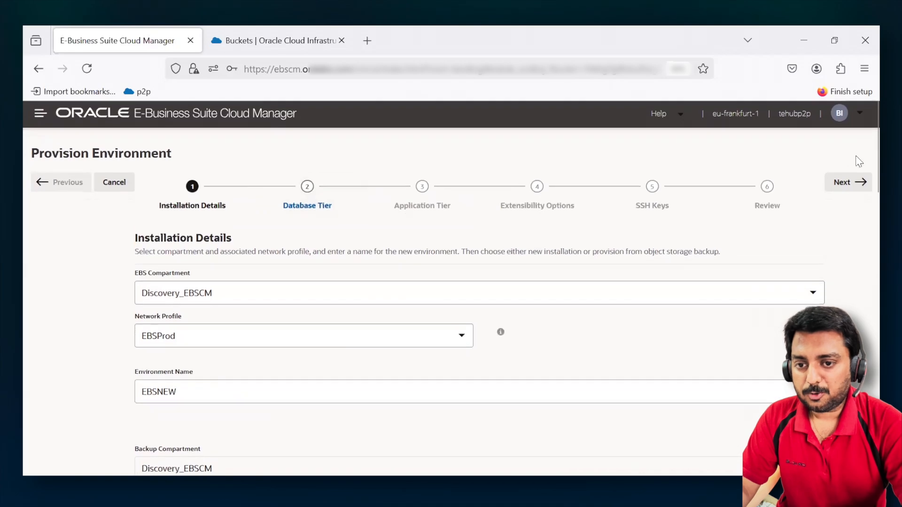
- Proceed to the database tier details, choose Base Database Service DB System and name the database EBSDEC11
left_click(853, 186)
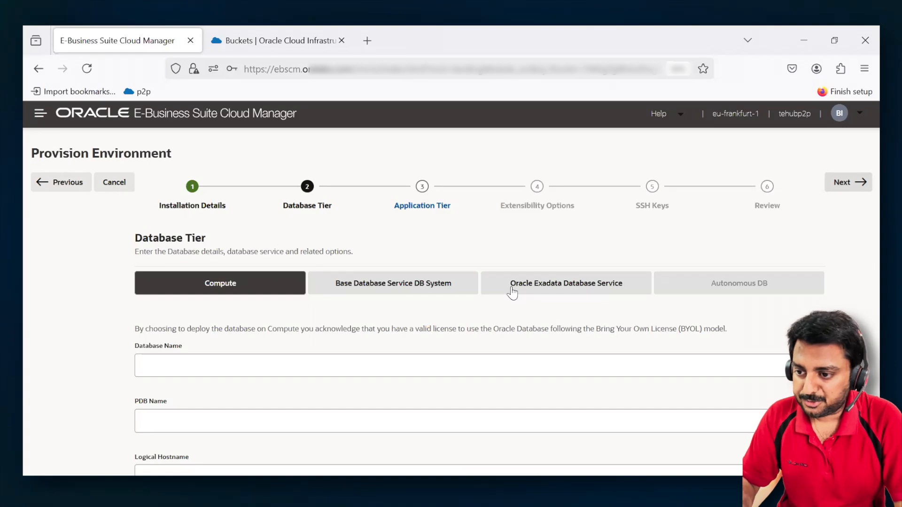
left_click(403, 292)
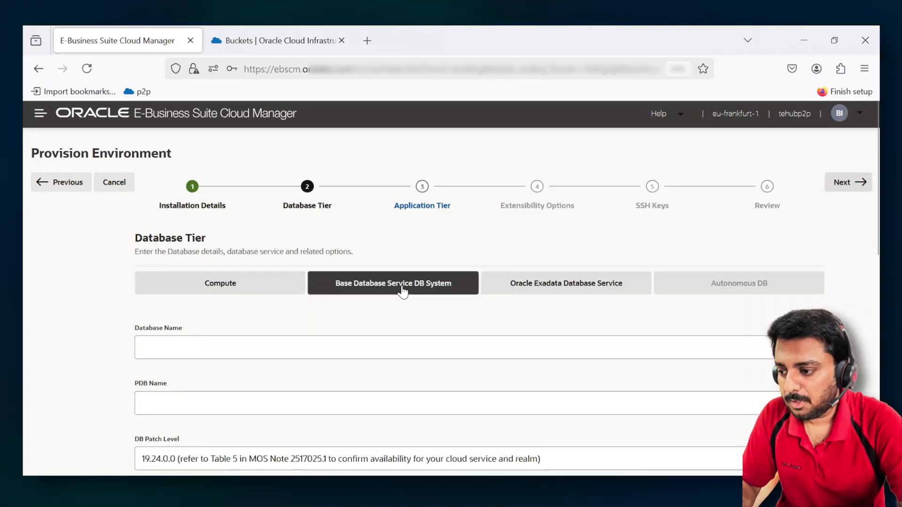
scroll(401, 291, "down", 2)
left_click(365, 294)
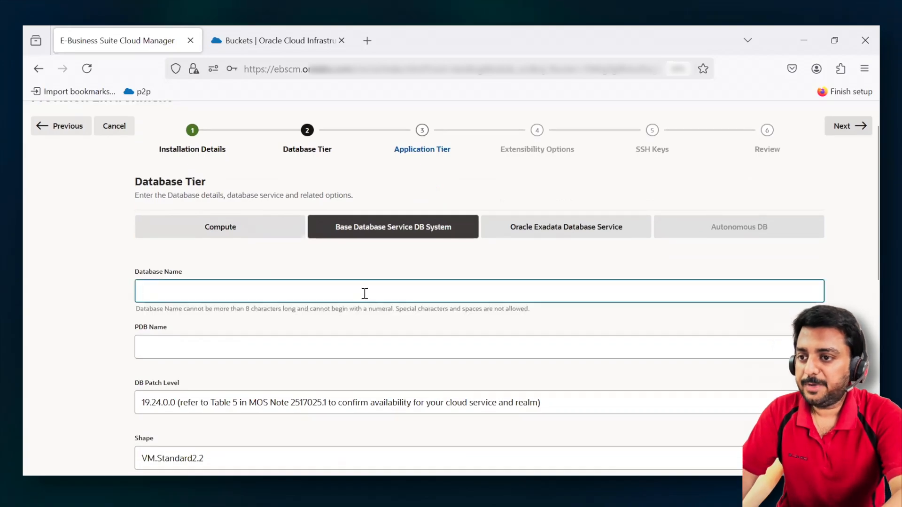
type("EBS")
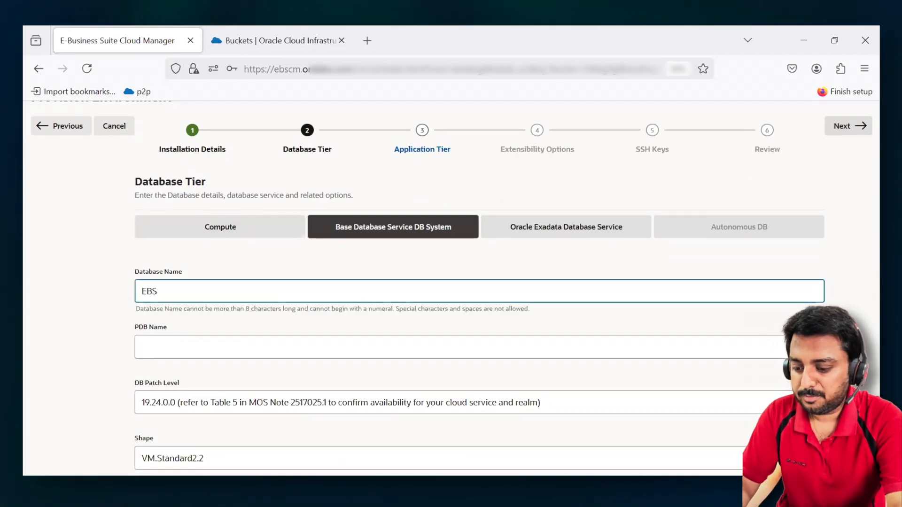
type("Dec")
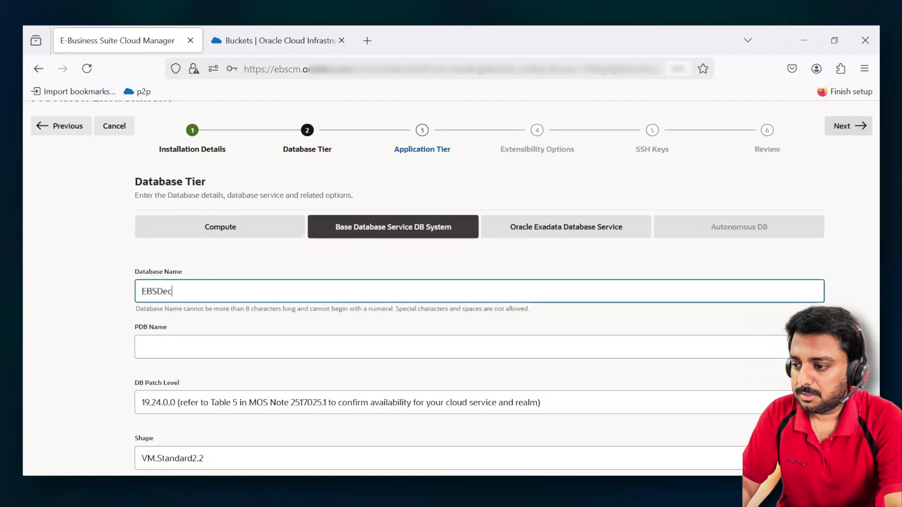
type("11")
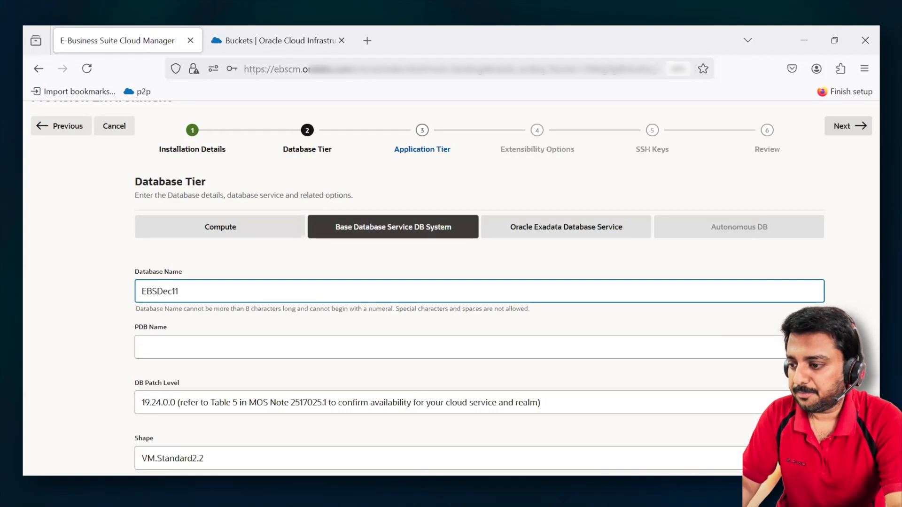
- Set the PDB name to EBSPRD11
key("Tab")
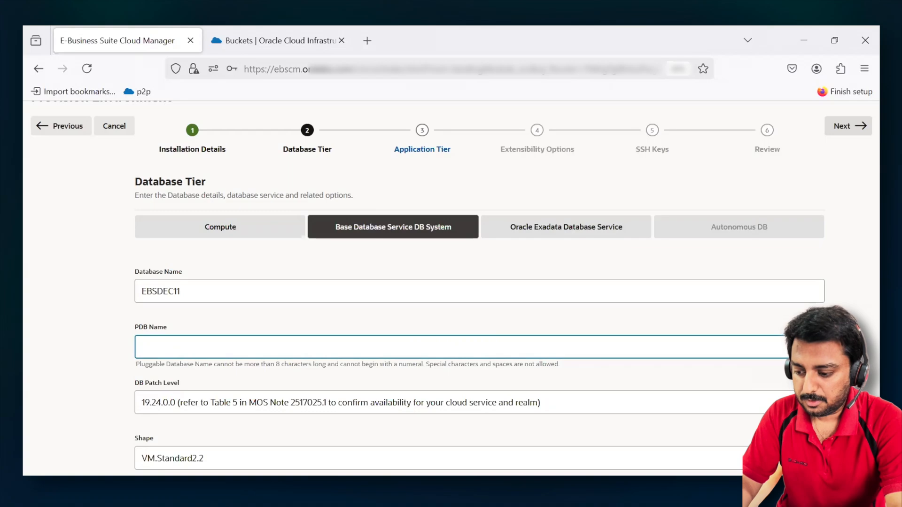
type("EBS")
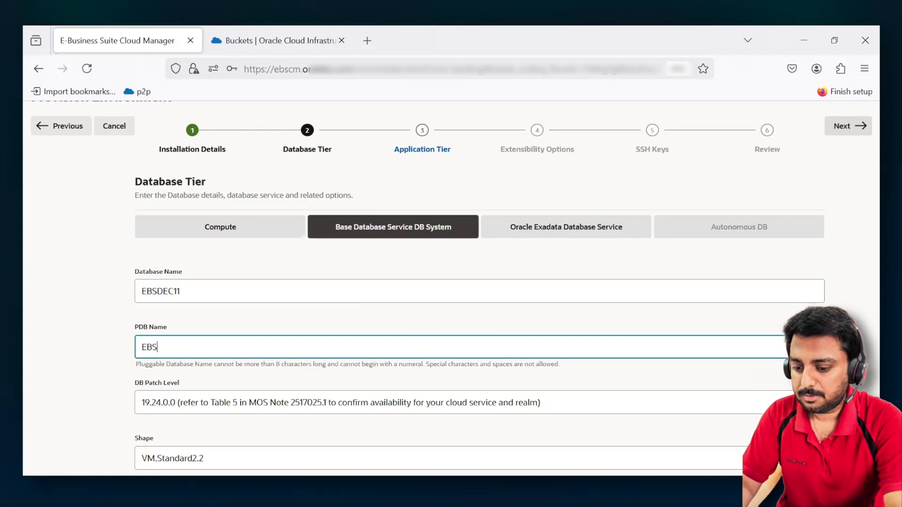
type("P")
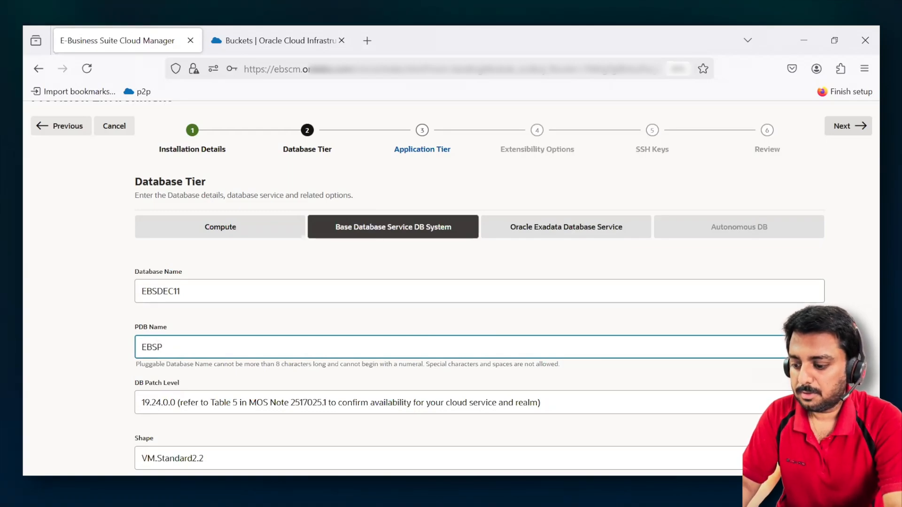
type("rdo")
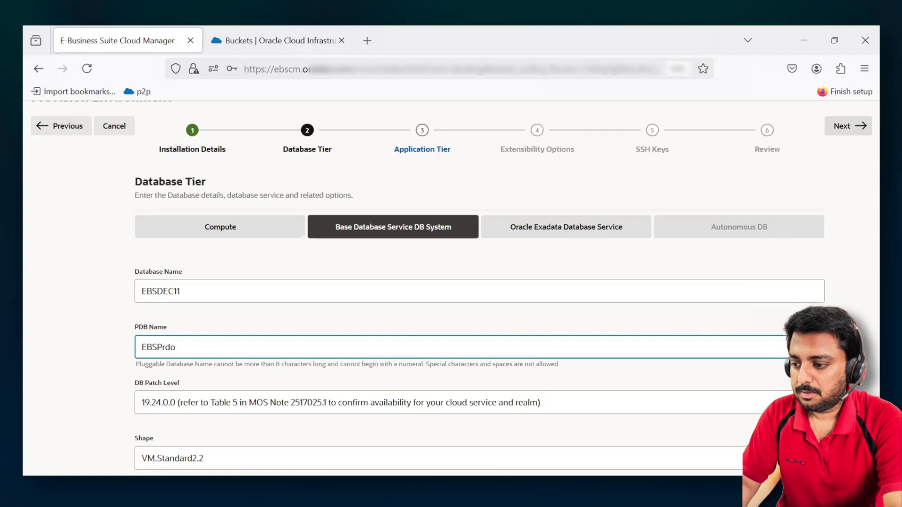
key("BackSpace")
key("BackSpace")
type("d11")
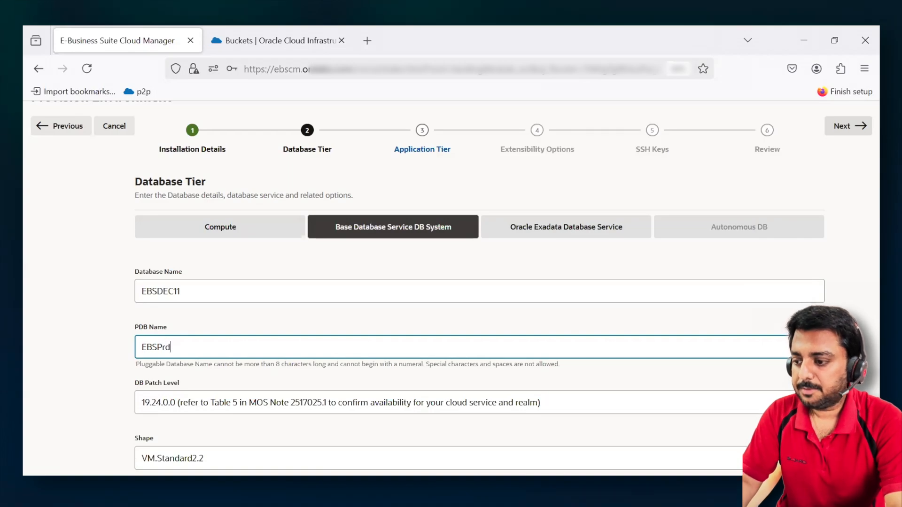
left_click(99, 354)
- Select 19.24.0.0 as the DB patch level for the database tier
scroll(99, 354, "down", 3)
scroll(98, 353, "down", 1)
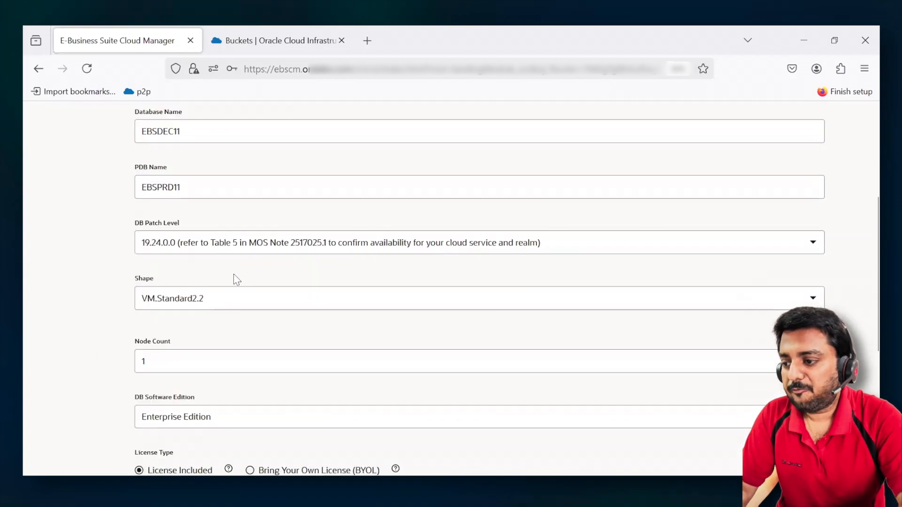
left_click(283, 243)
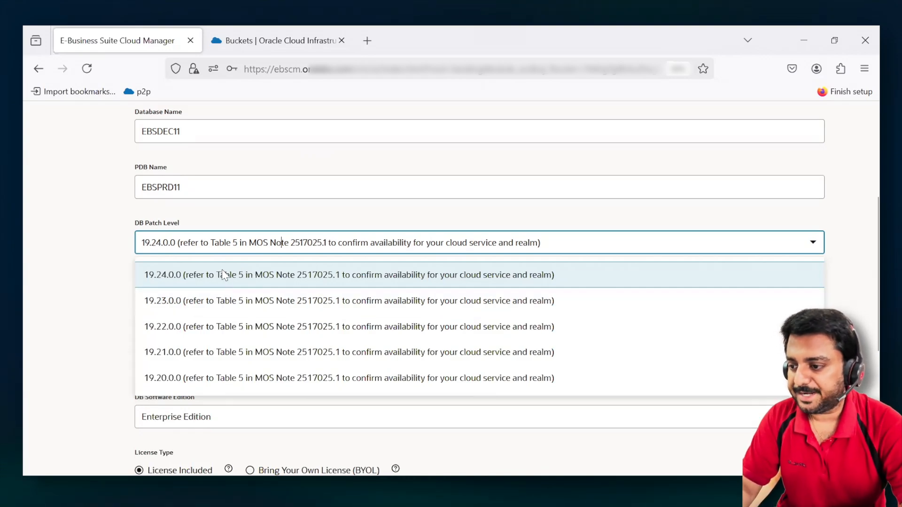
left_click(175, 276)
- Review the available database shapes, including the Flex shapes, and keep VM.Standard2.2
scroll(109, 302, "down", 1)
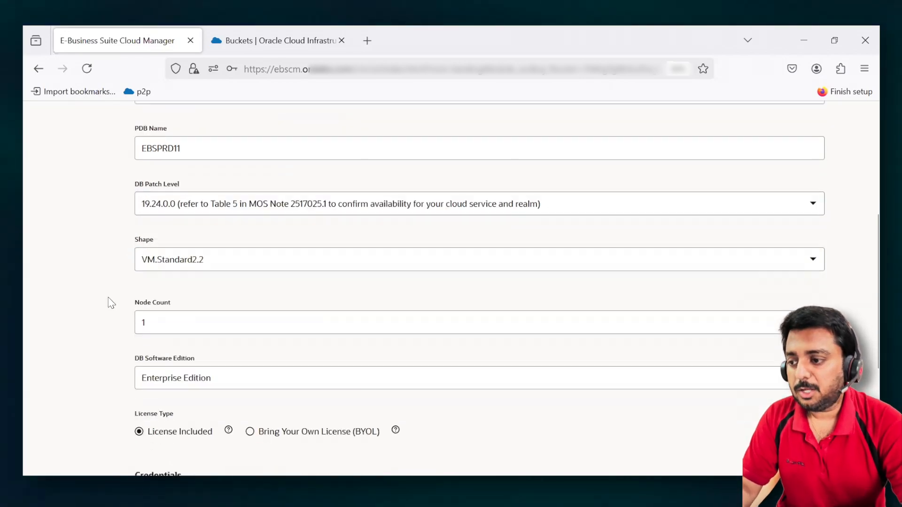
scroll(111, 303, "down", 1)
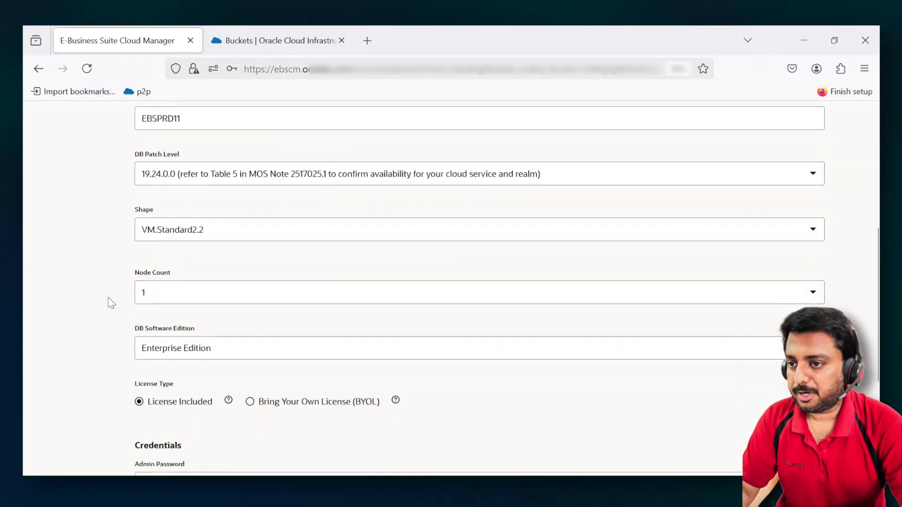
left_click(245, 239)
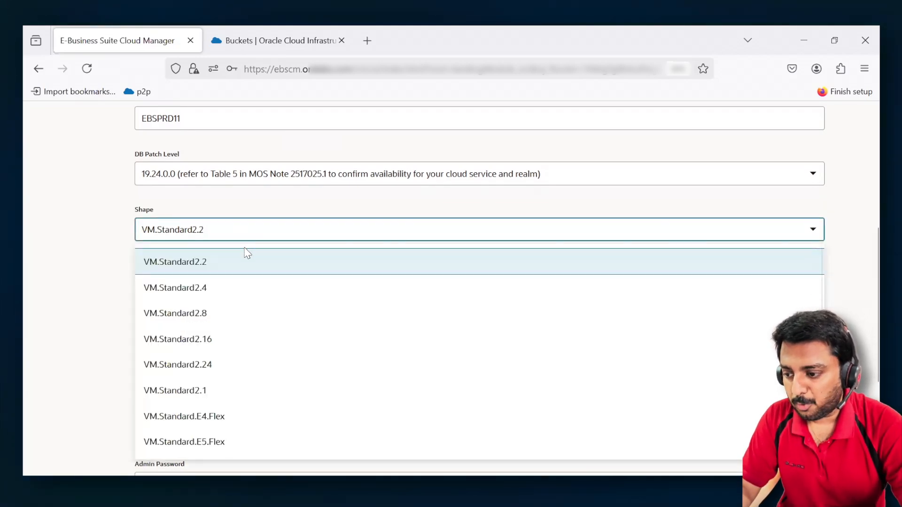
scroll(249, 390, "down", 1)
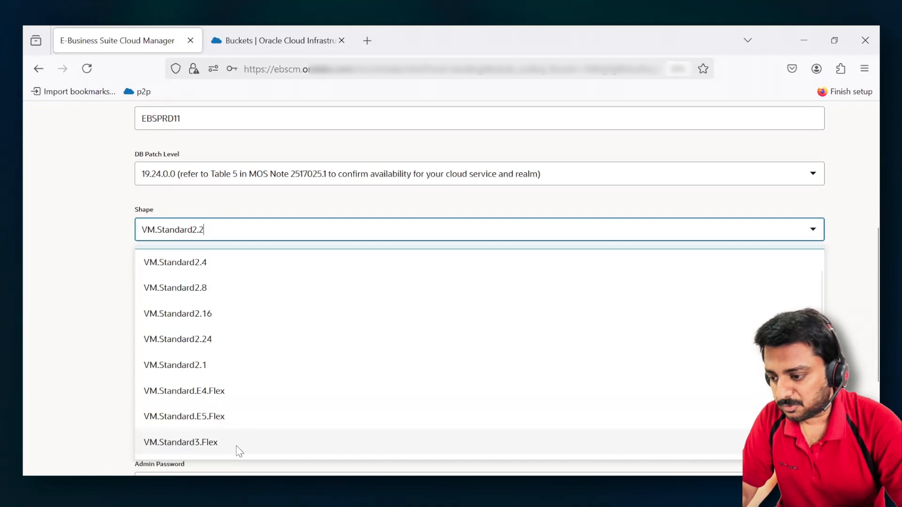
scroll(309, 272, "up", 3)
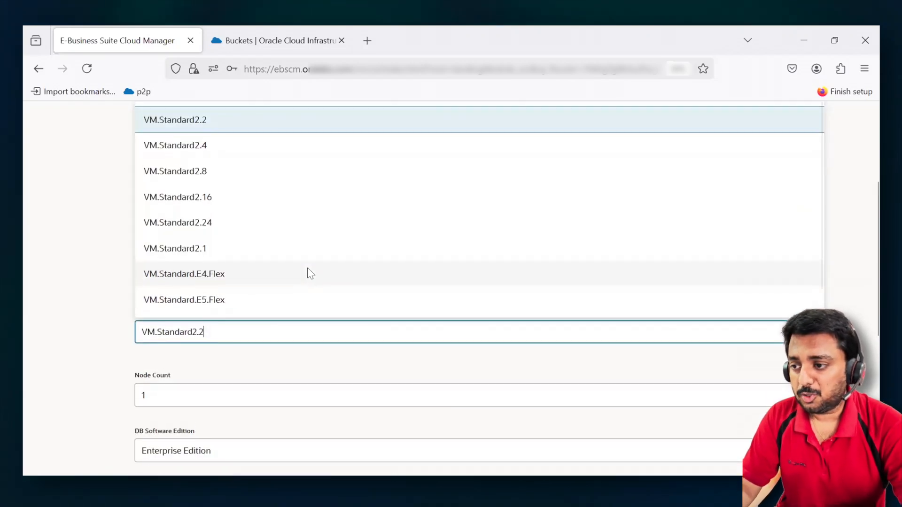
left_click(78, 289)
scroll(79, 291, "down", 2)
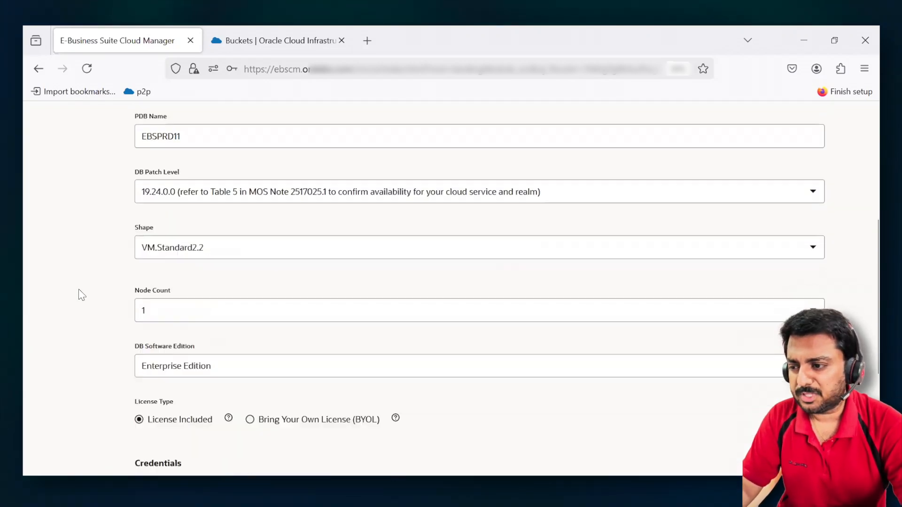
- Try a database node count of 2, and set the node count back to 1
scroll(81, 295, "down", 3)
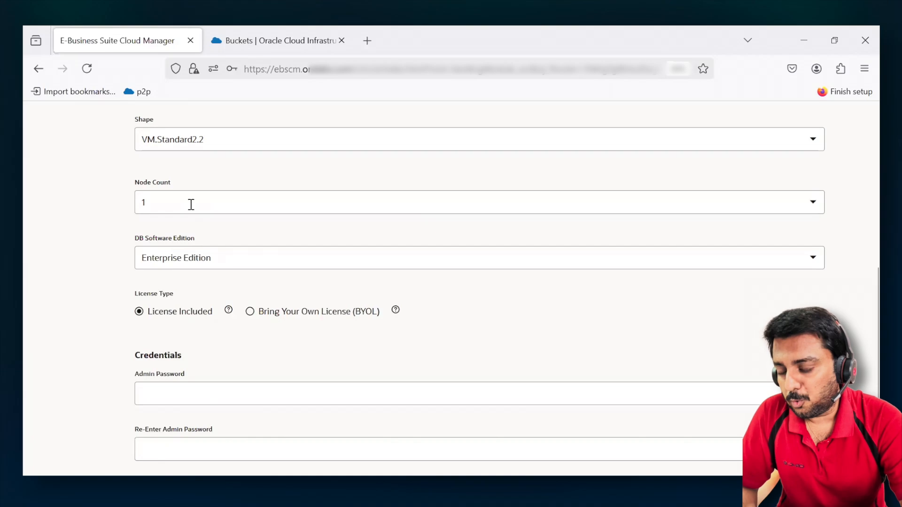
left_click(191, 205)
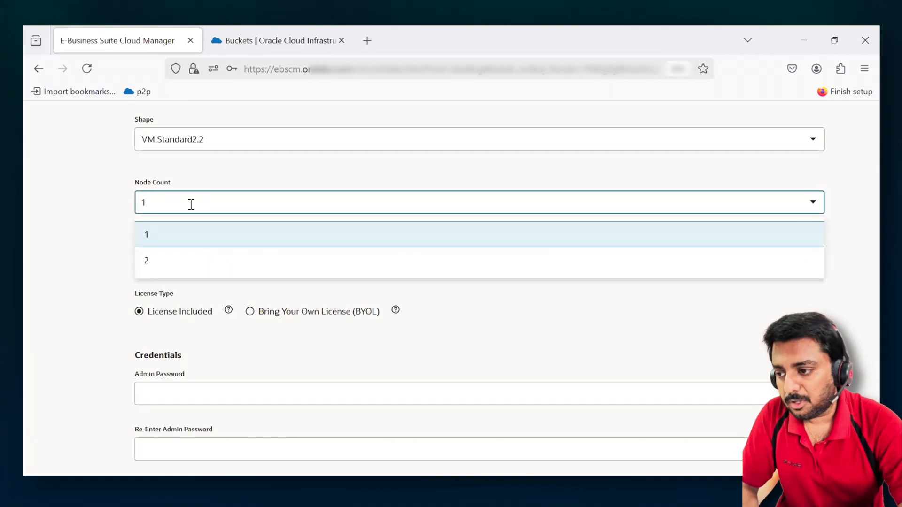
left_click(173, 266)
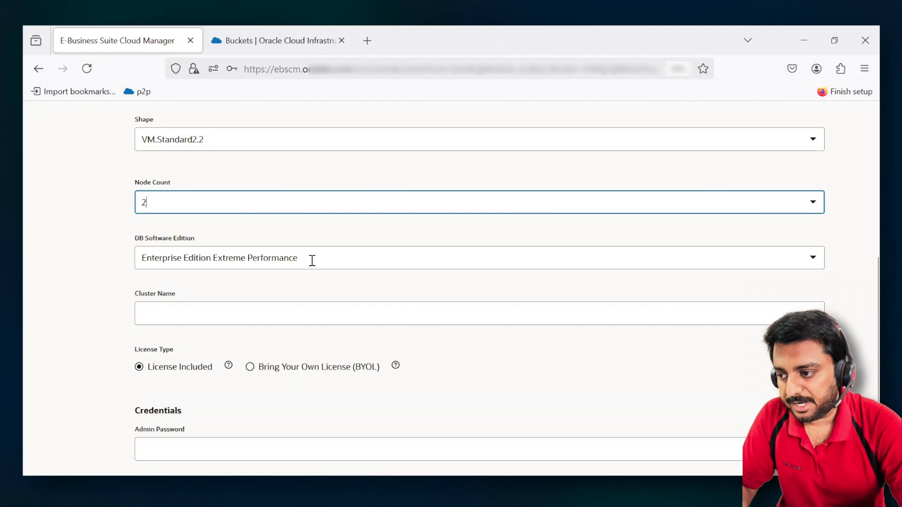
left_click(228, 202)
left_click(215, 239)
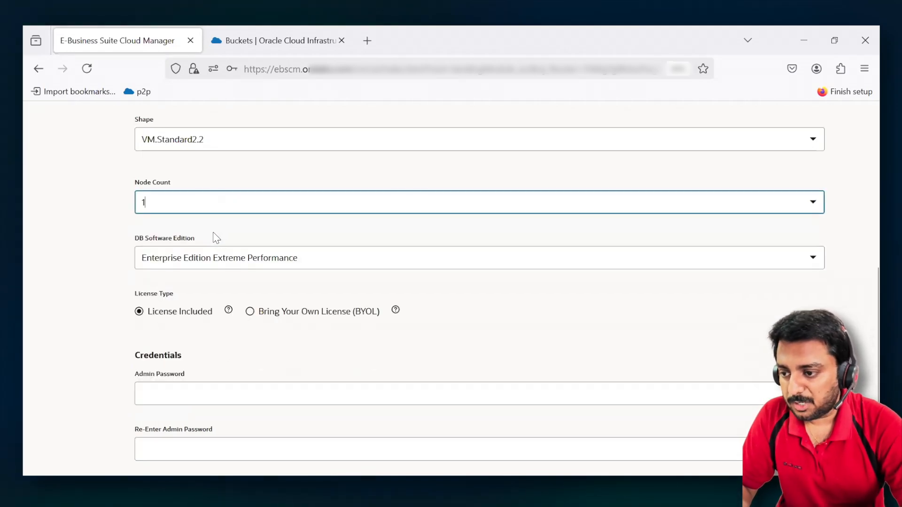
- Select Enterprise Edition as the DB software edition and review the license type options
left_click(336, 259)
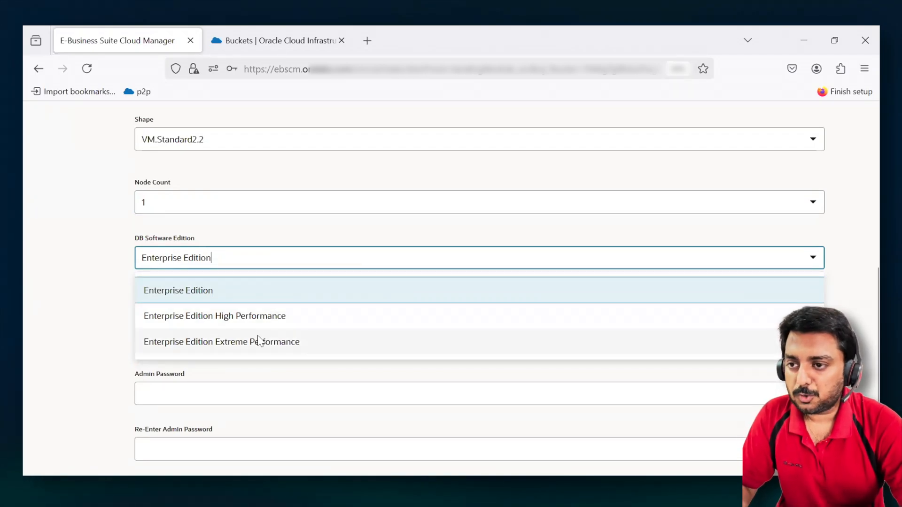
left_click(138, 292)
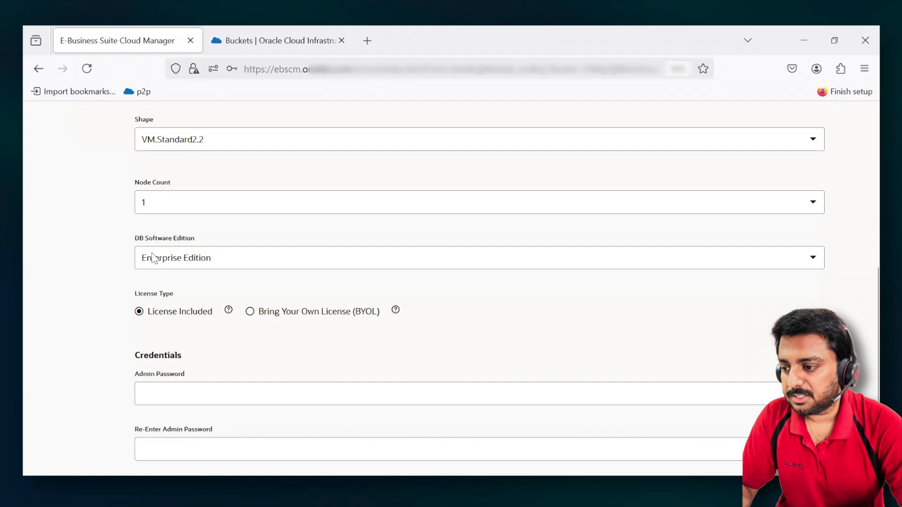
scroll(92, 326, "down", 3)
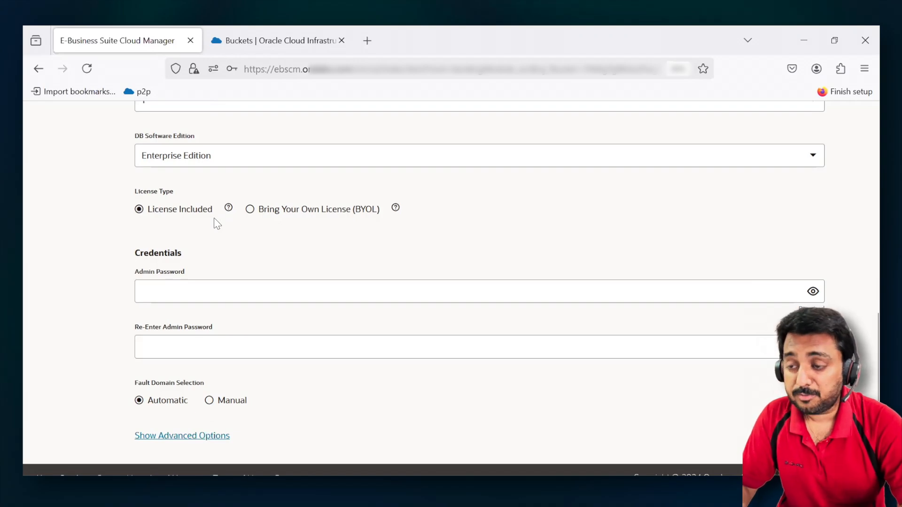
scroll(216, 223, "up", 3)
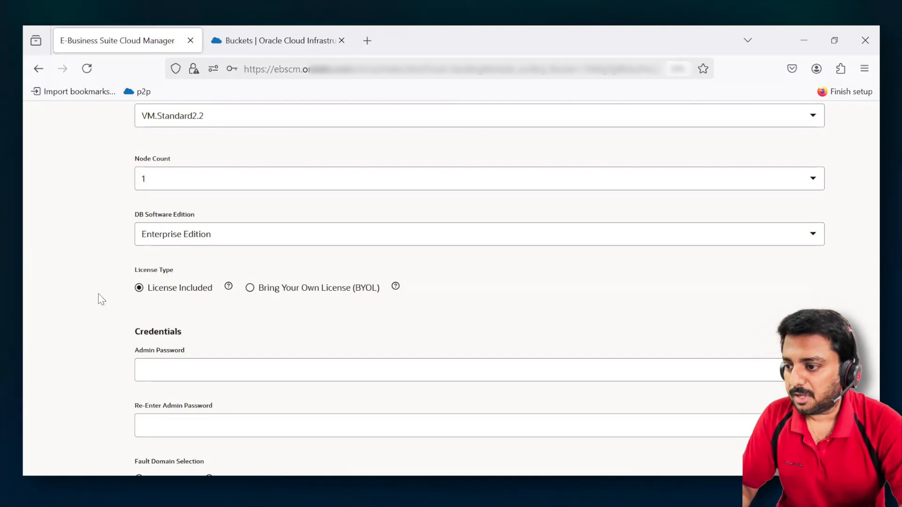
scroll(98, 295, "down", 3)
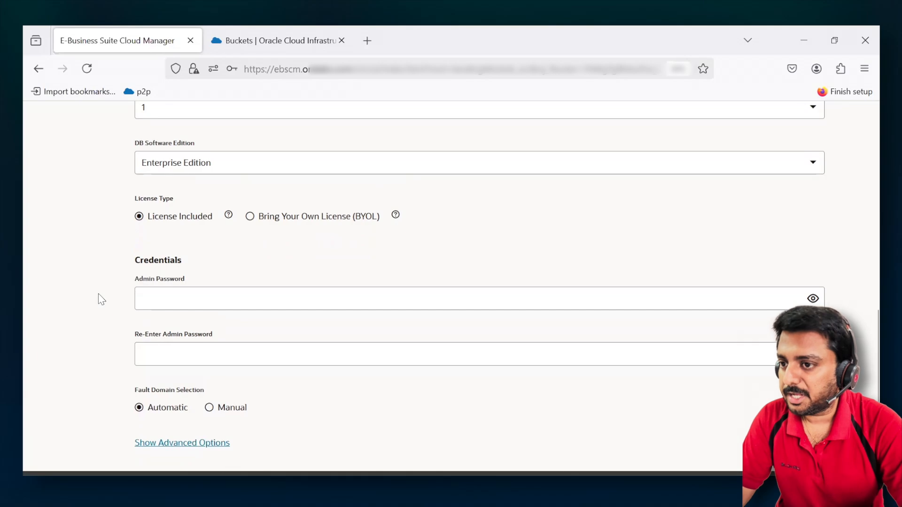
- Enter the database admin password in the credentials section and repeat it in the confirmation field
scroll(98, 294, "down", 1)
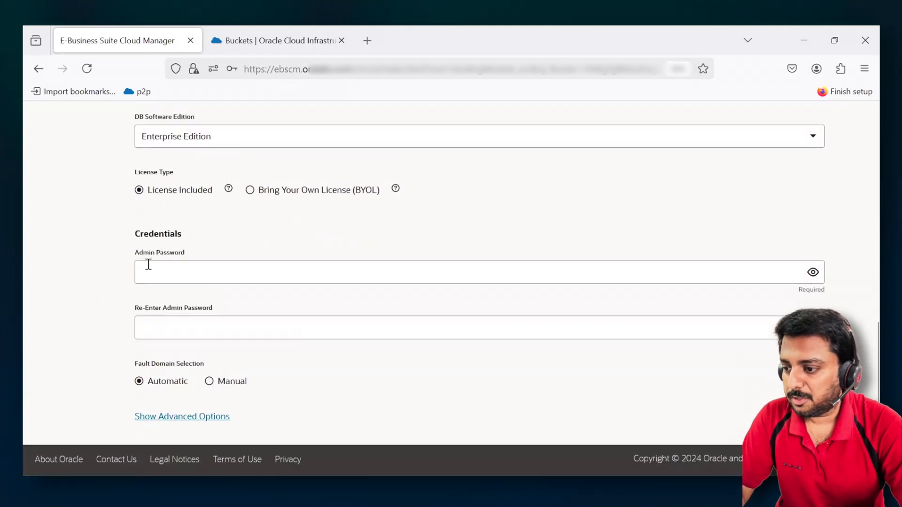
left_click(228, 269)
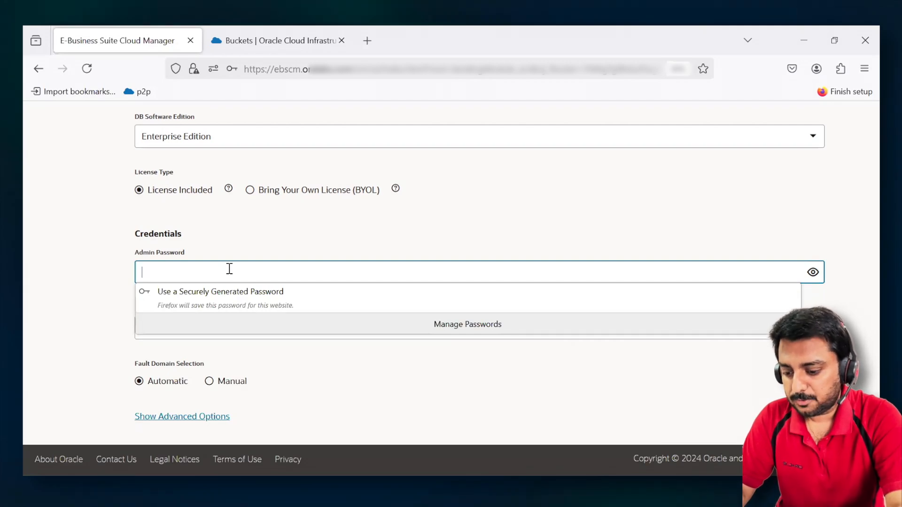
type("•••")
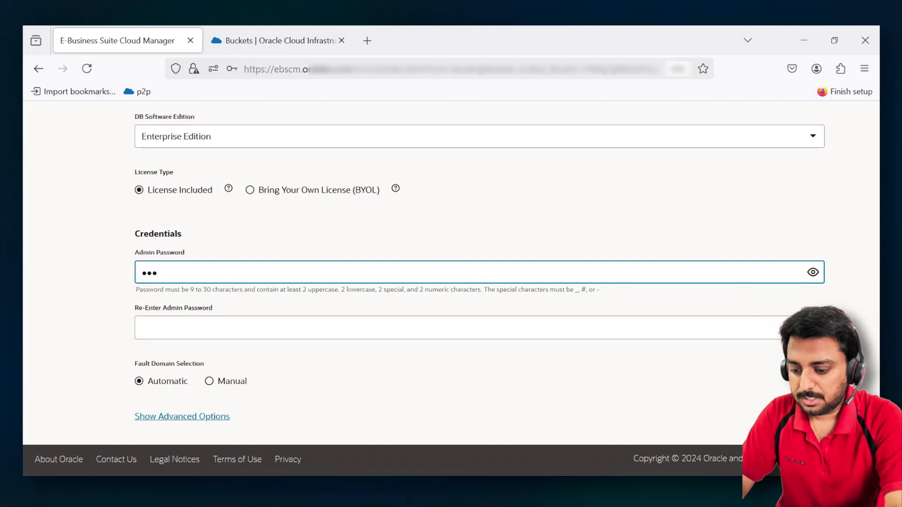
type("•••")
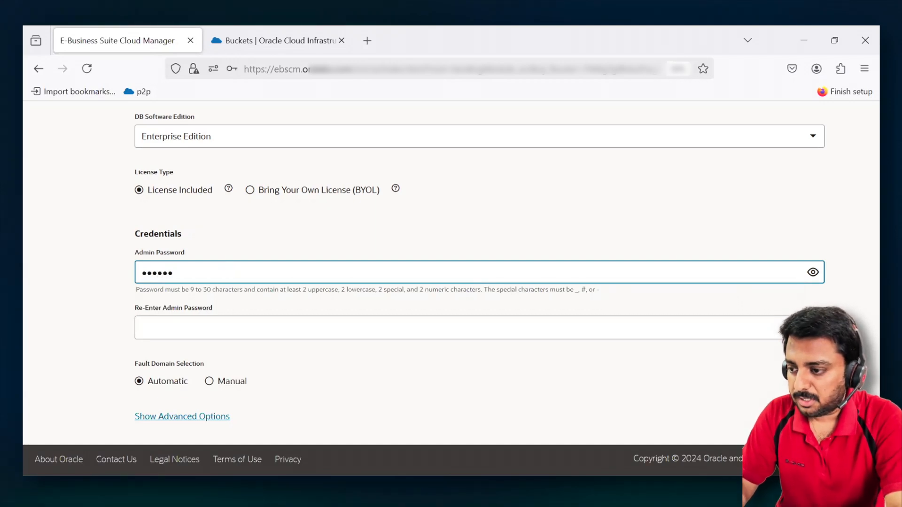
type("•••••")
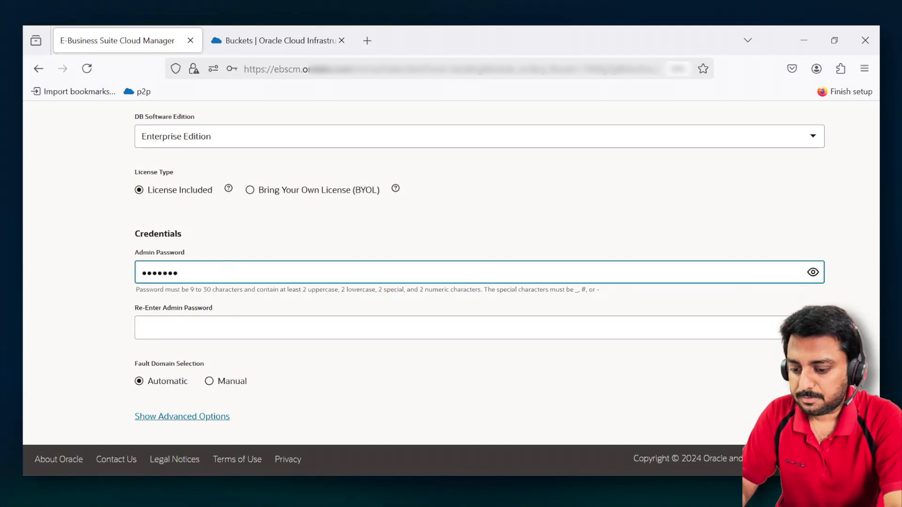
type("•")
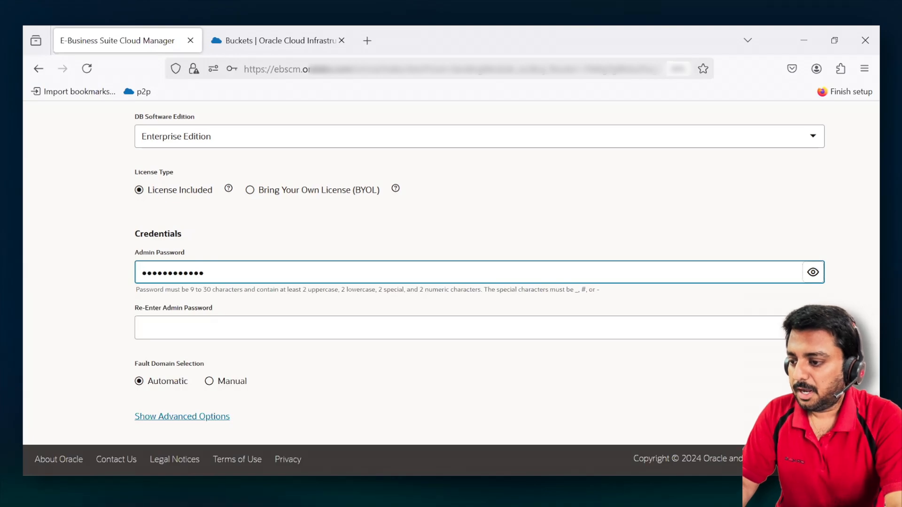
key("Tab")
type("•••")
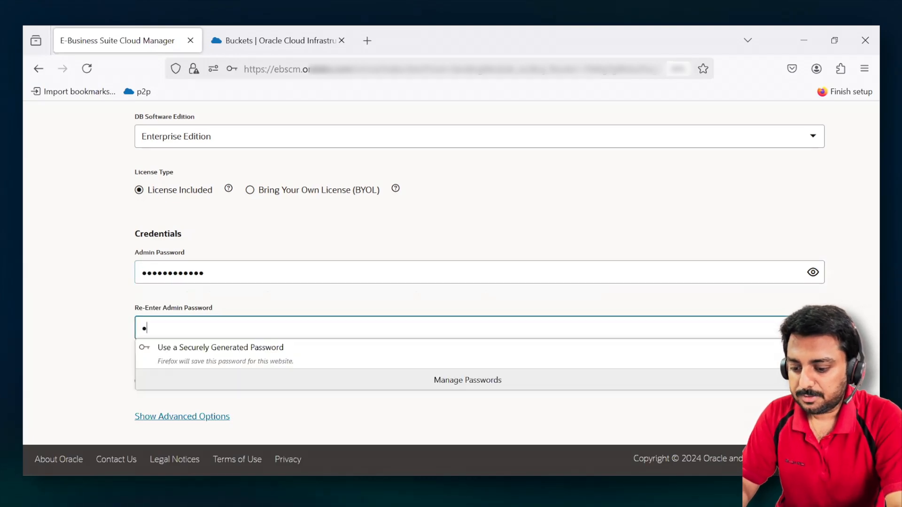
type("•••••••")
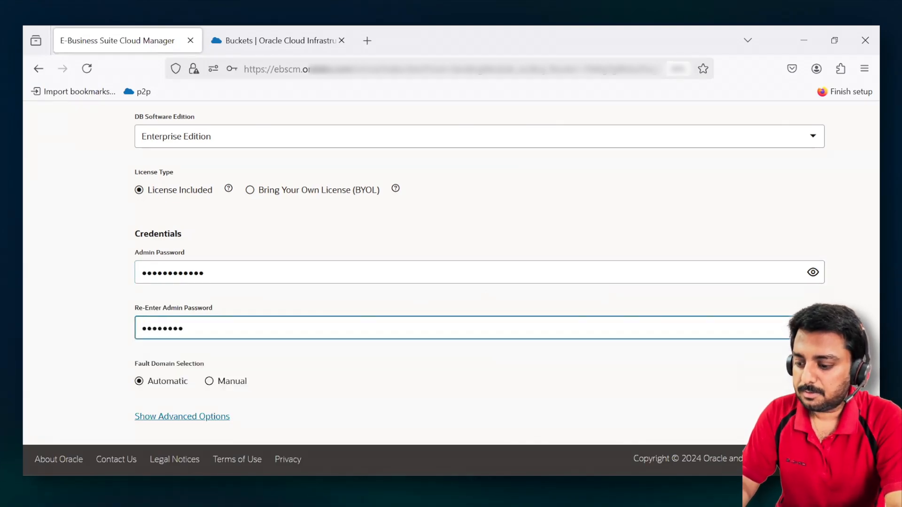
type("••")
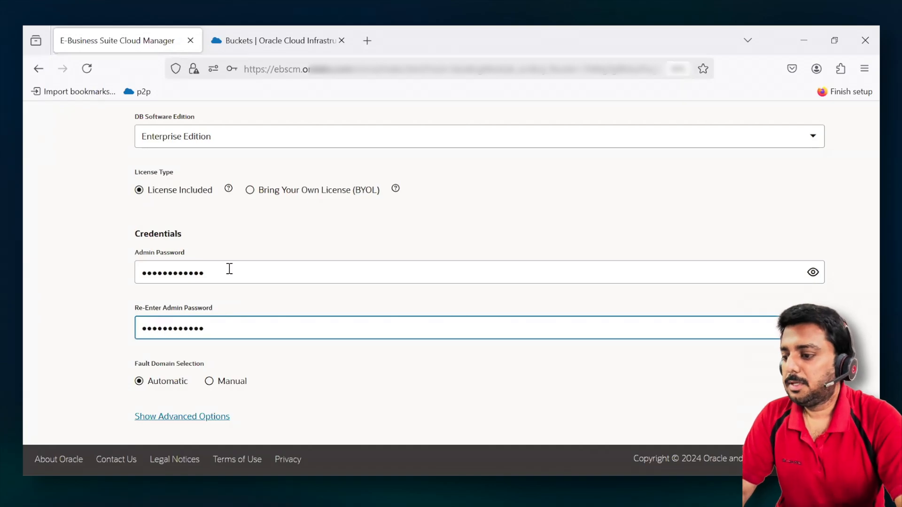
left_click(77, 338)
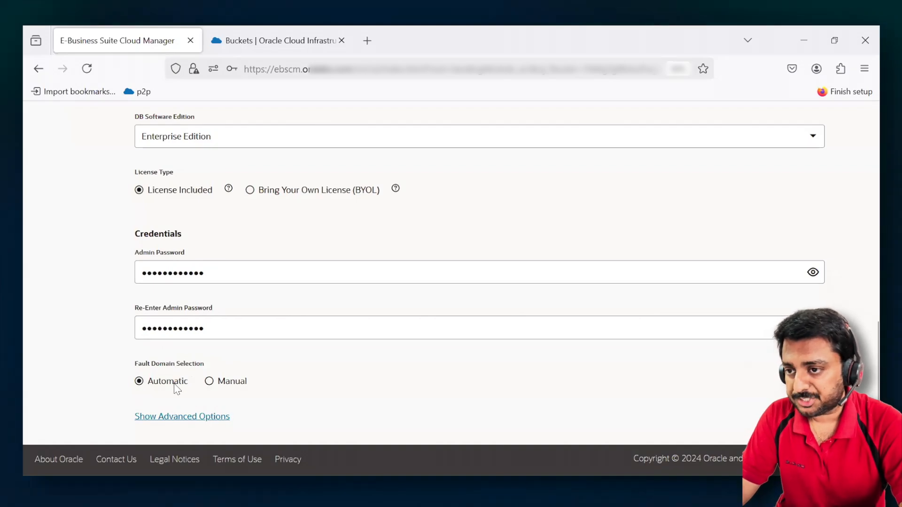
- Show the advanced database options to check the RMAN channel count, and continue to the Application Tier stage
left_click(167, 418)
scroll(96, 416, "down", 2)
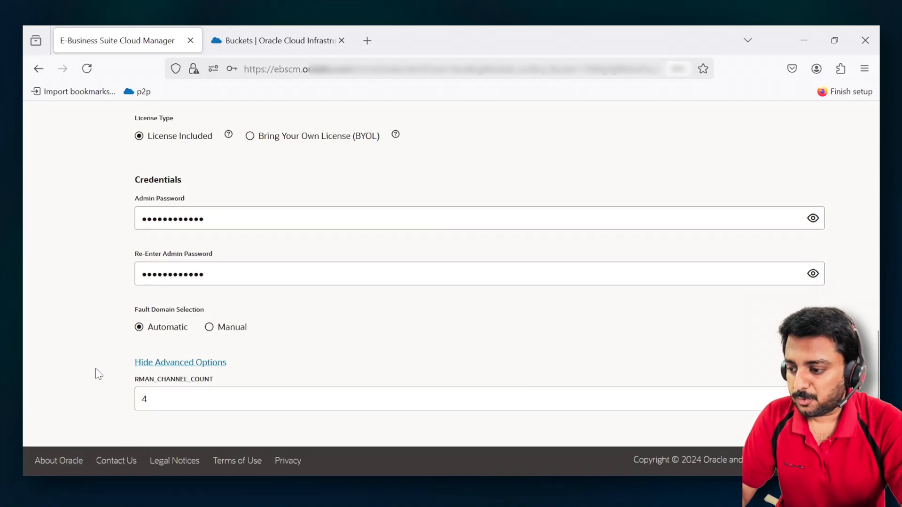
scroll(98, 375, "up", 7)
scroll(99, 374, "up", 4)
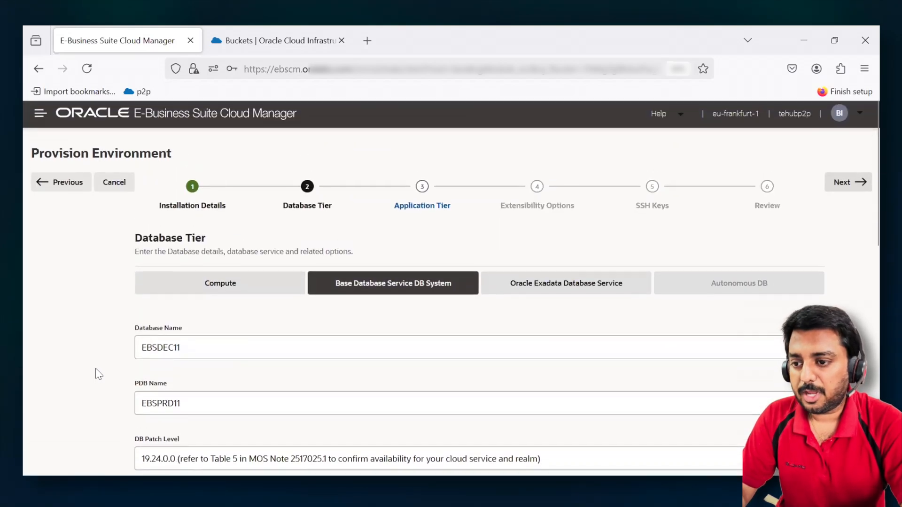
left_click(854, 185)
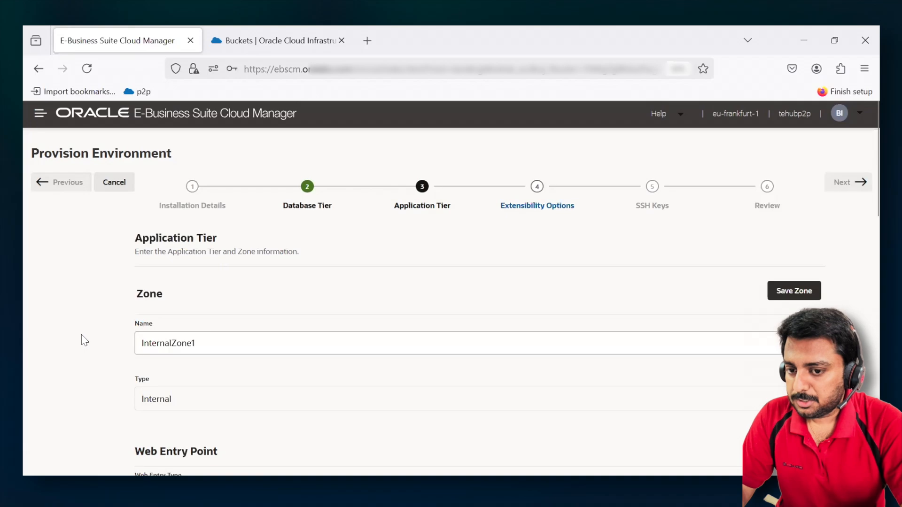
- Review the name and type of the application tier zone
scroll(83, 339, "down", 2)
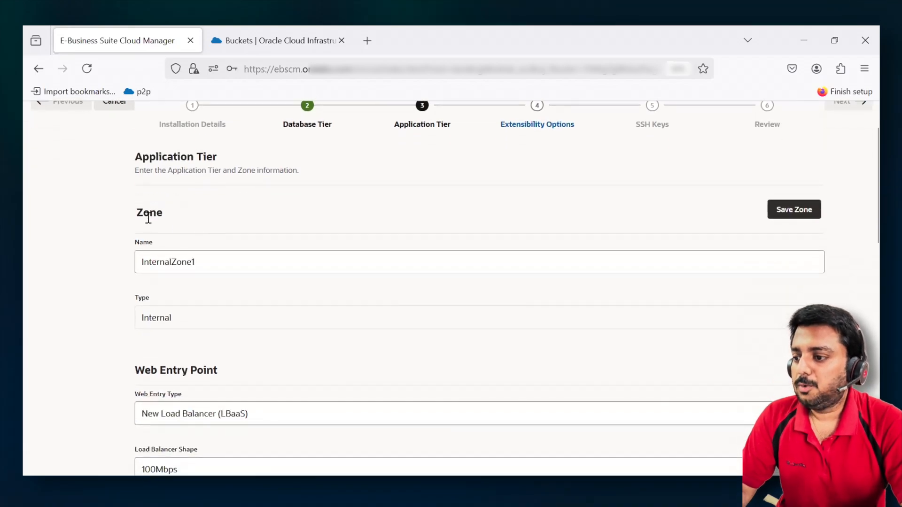
left_click_drag(136, 212, 161, 212)
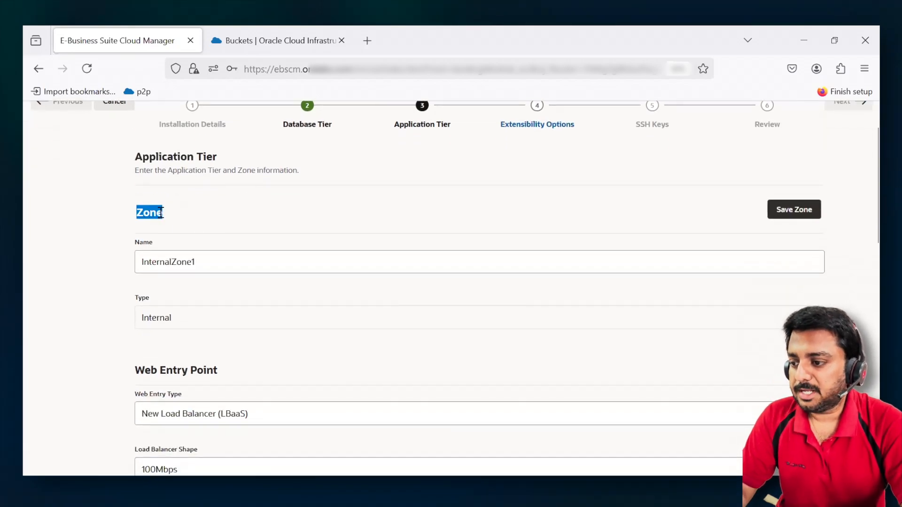
left_click(139, 264)
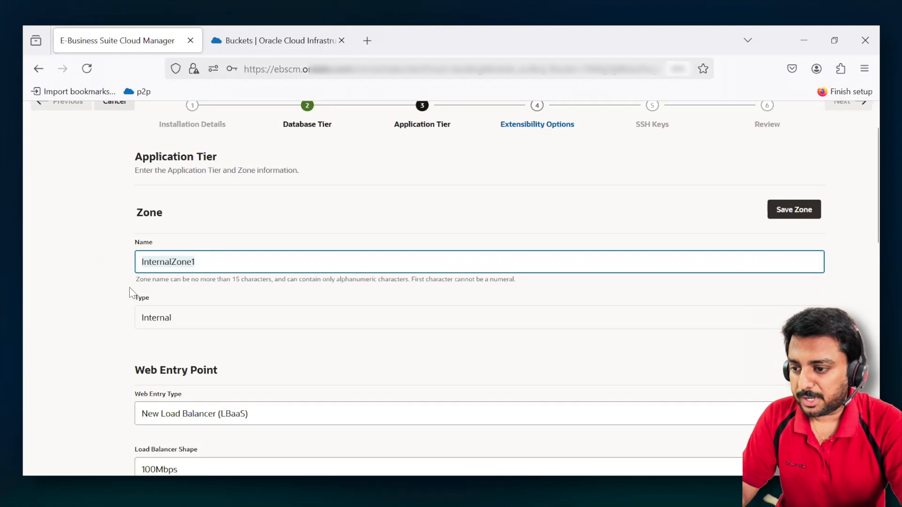
scroll(131, 293, "down", 2)
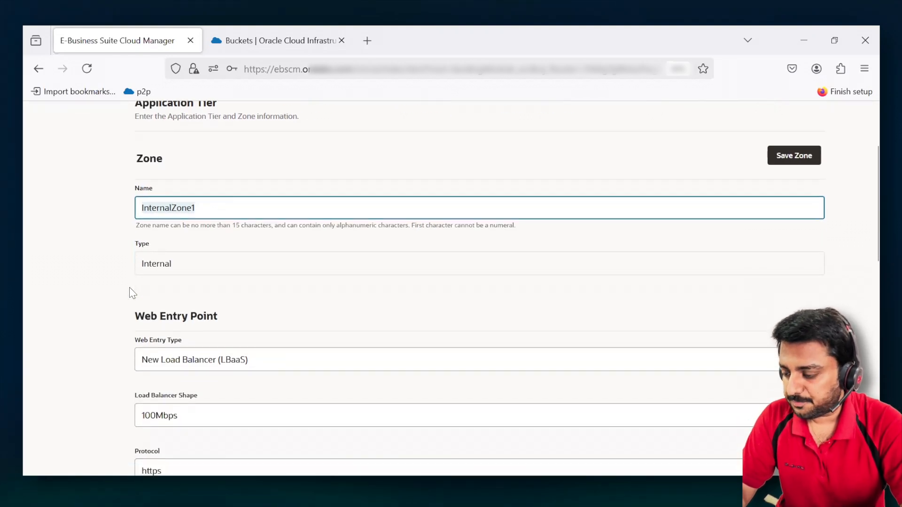
- Review the web entry types, keeping New Load Balancer (LBaaS), and select the 100Mbps load balancer shape
scroll(131, 293, "down", 6)
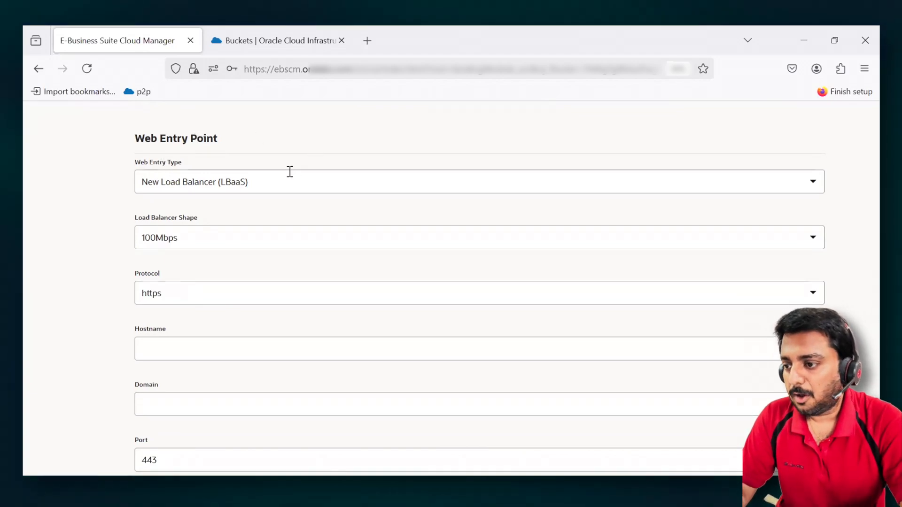
left_click(284, 176)
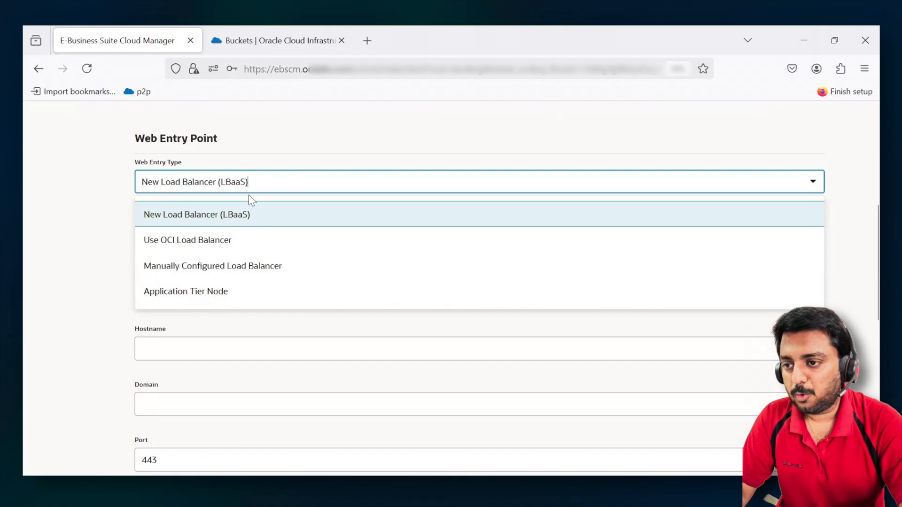
left_click(110, 203)
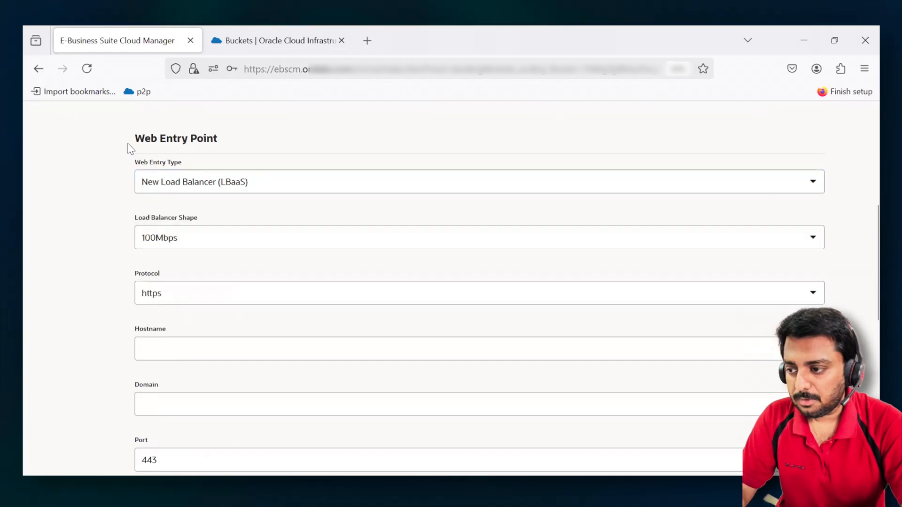
left_click(185, 232)
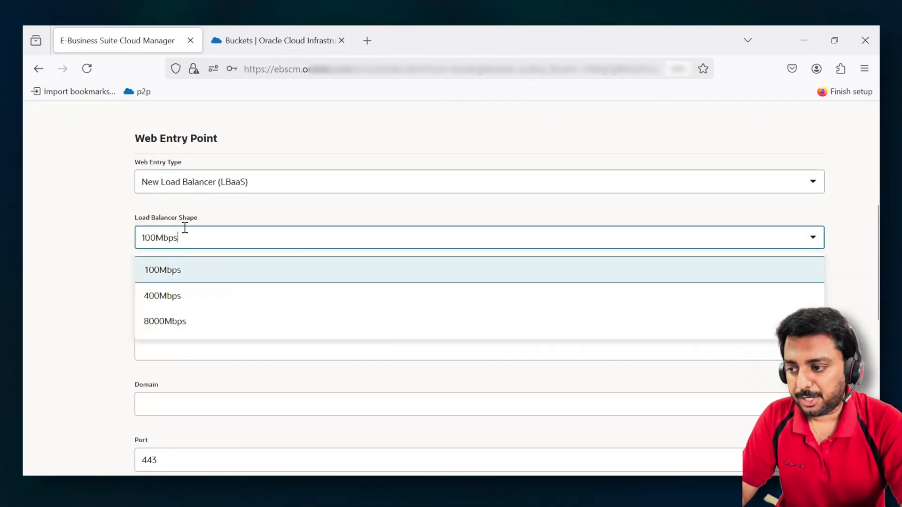
left_click(180, 269)
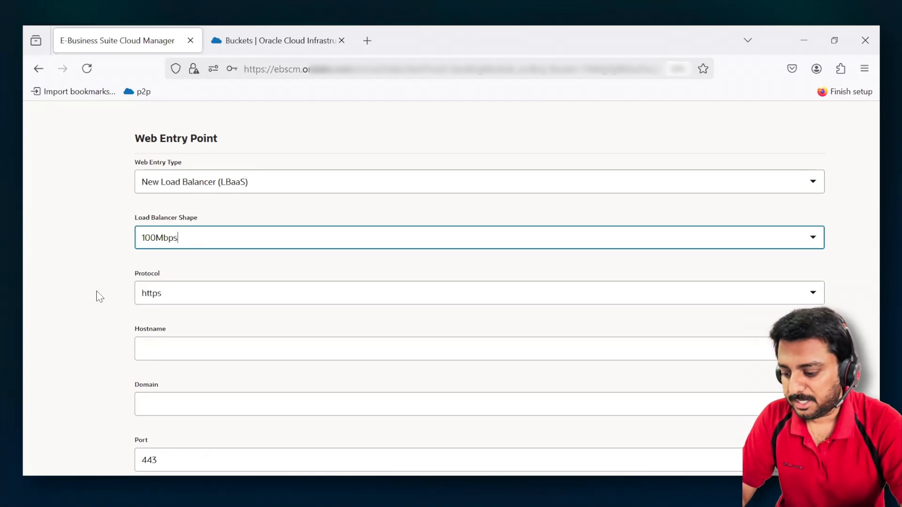
- Set the web entry point's hostname to ebsprod and its domain to oracle.com
scroll(99, 296, "down", 2)
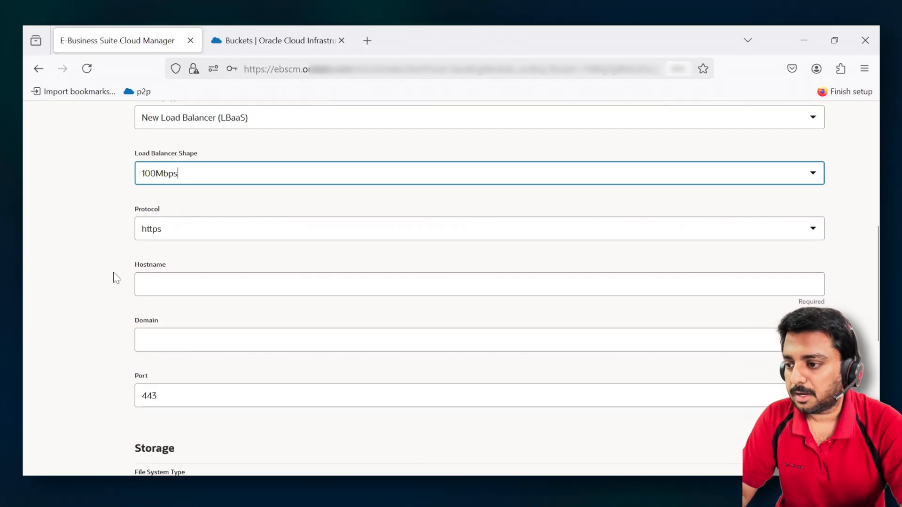
scroll(115, 277, "down", 2)
left_click(191, 220)
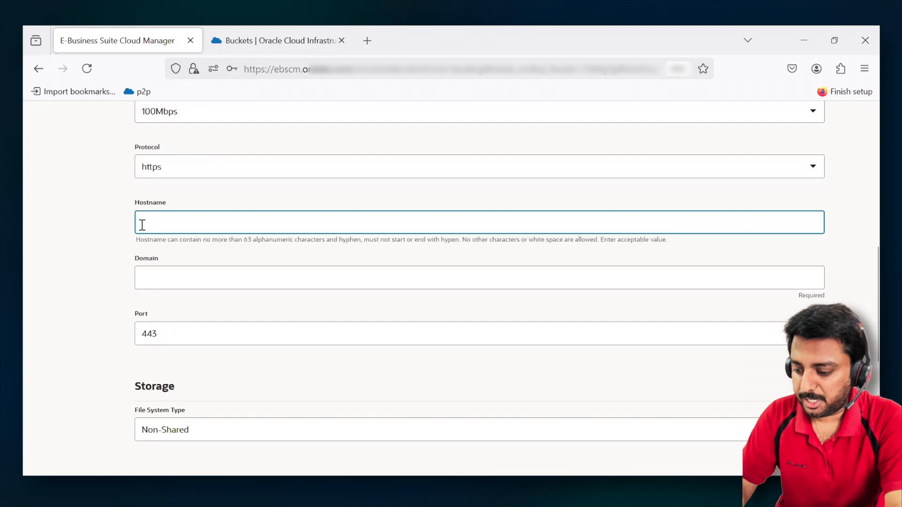
type("ebsprdo")
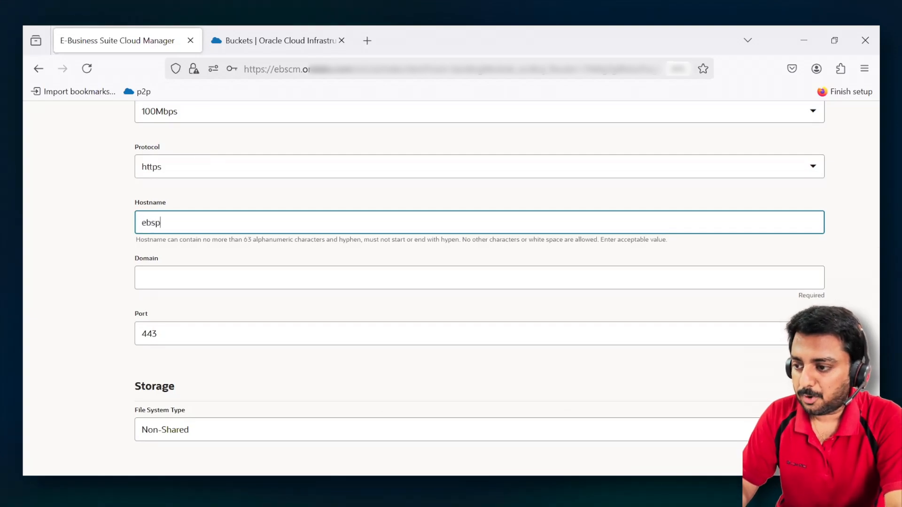
key("BackSpace")
key("BackSpace")
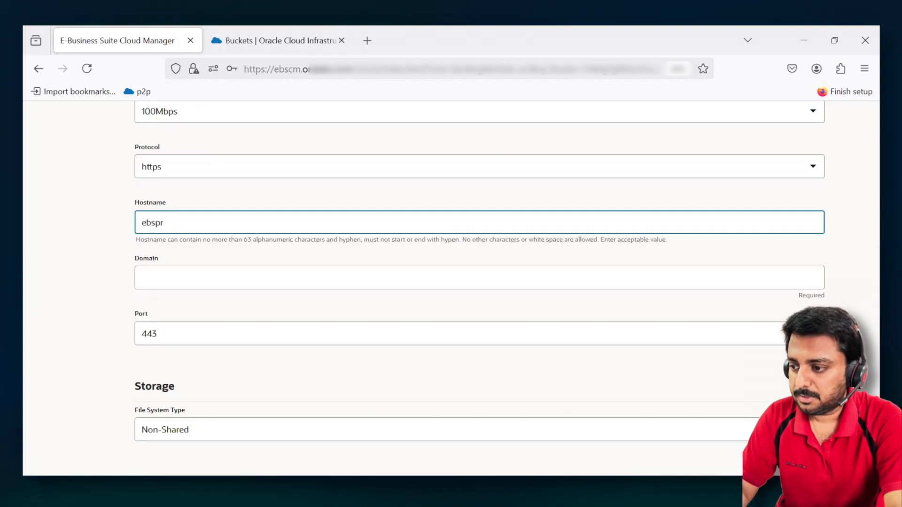
type("od")
key("Tab")
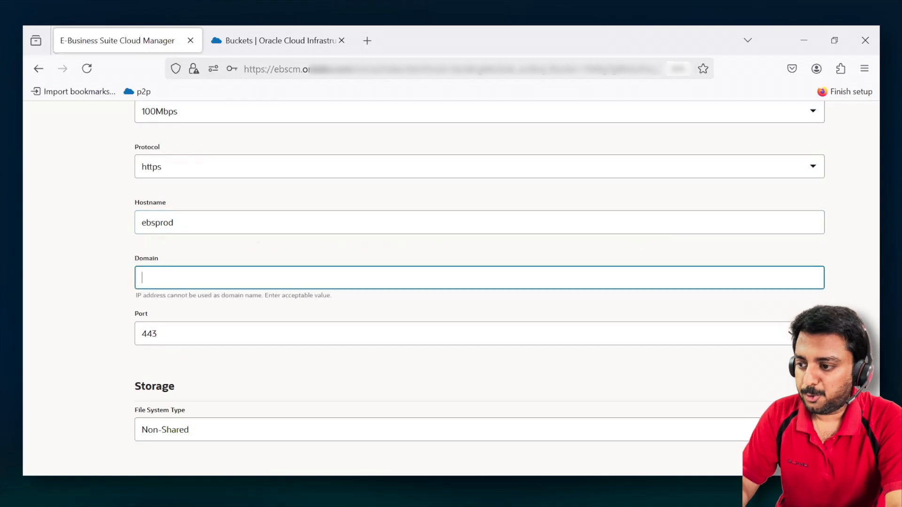
type("oracle.com")
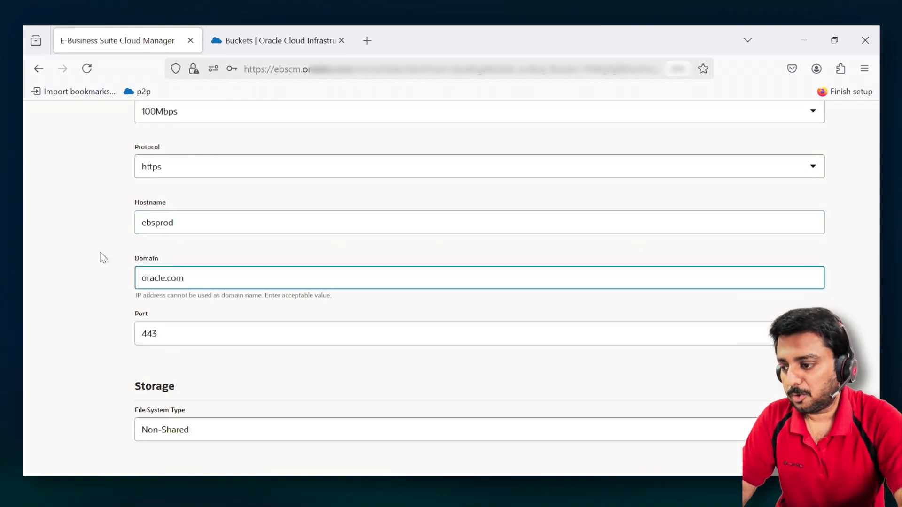
left_click(94, 316)
- Check the web entry port and select Non-Shared as the file system type for the storage
scroll(94, 316, "down", 3)
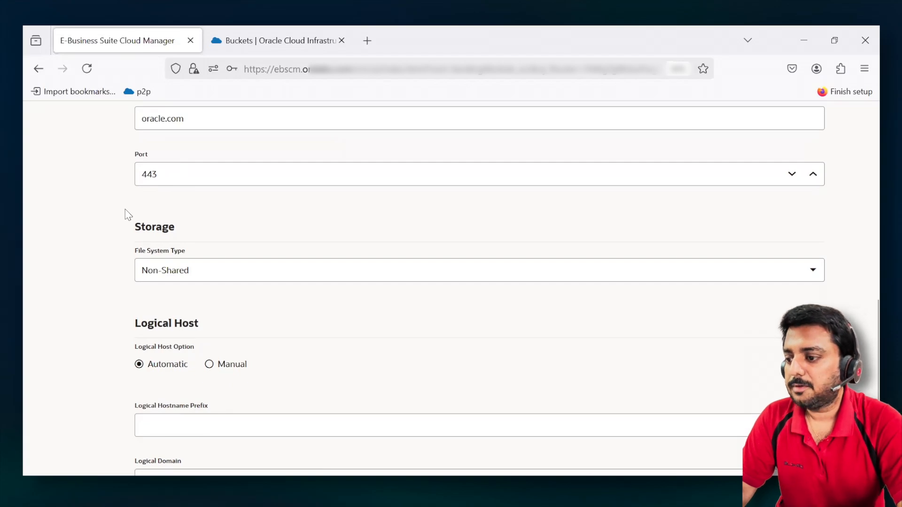
scroll(125, 213, "up", 2)
scroll(125, 207, "down", 3)
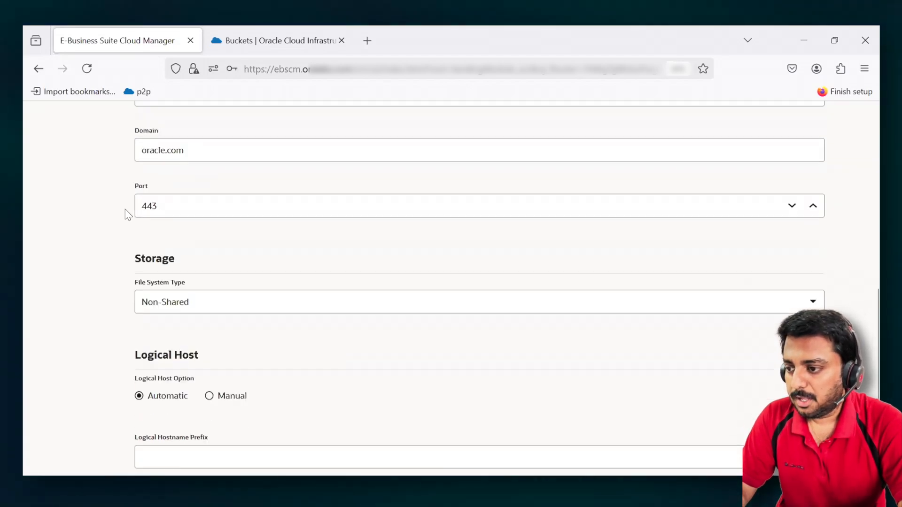
left_click_drag(141, 198, 190, 201)
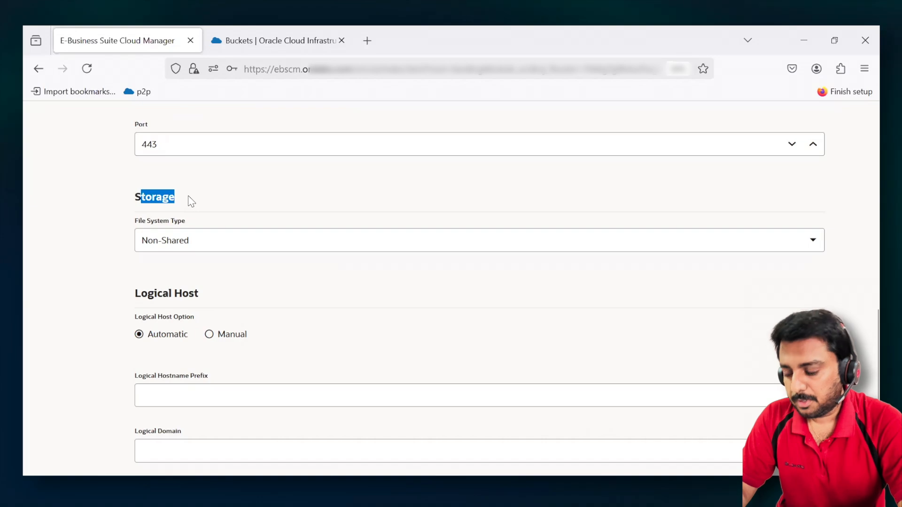
left_click(209, 241)
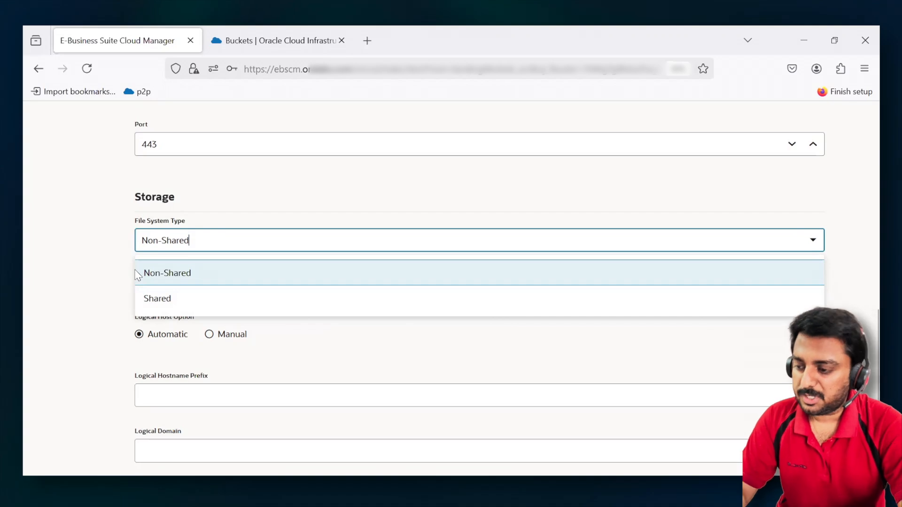
left_click(227, 274)
- Set the logical hostname prefix to ebsprdapp and the logical domain to oracle.com, keeping the Automatic logical host option
scroll(97, 308, "down", 2)
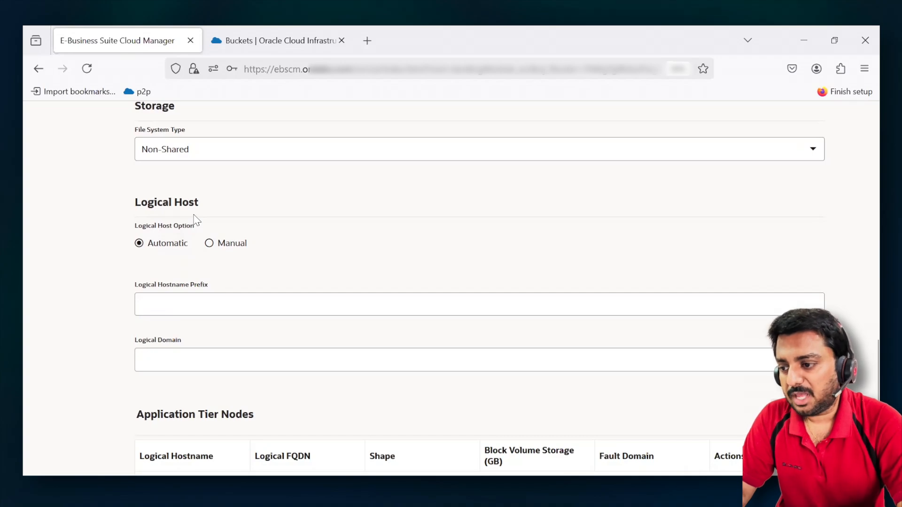
left_click(190, 302)
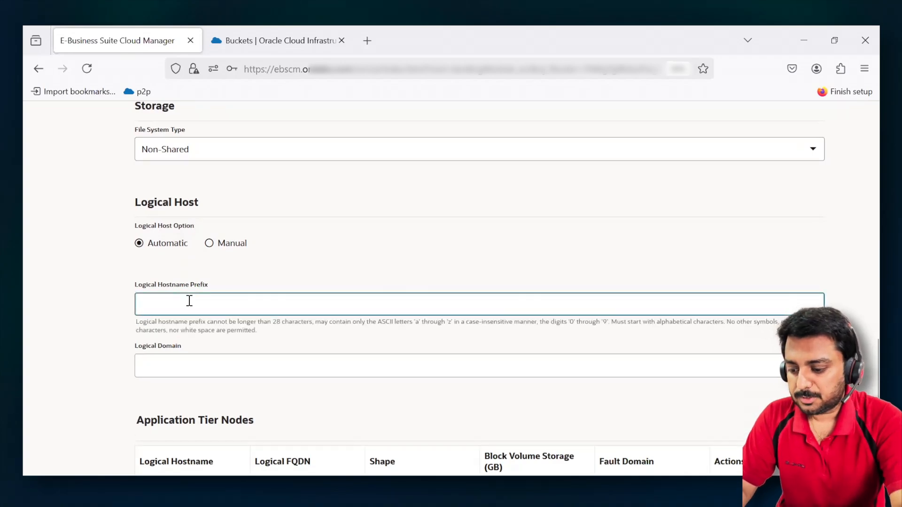
type("ebsprodapp")
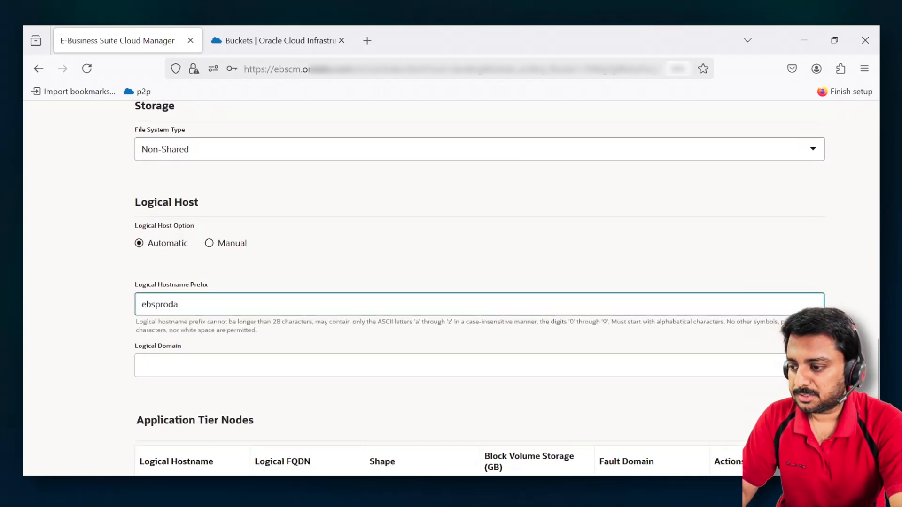
key("BackSpace")
key("BackSpace")
key("BackSpace")
key("BackSpace")
type("da")
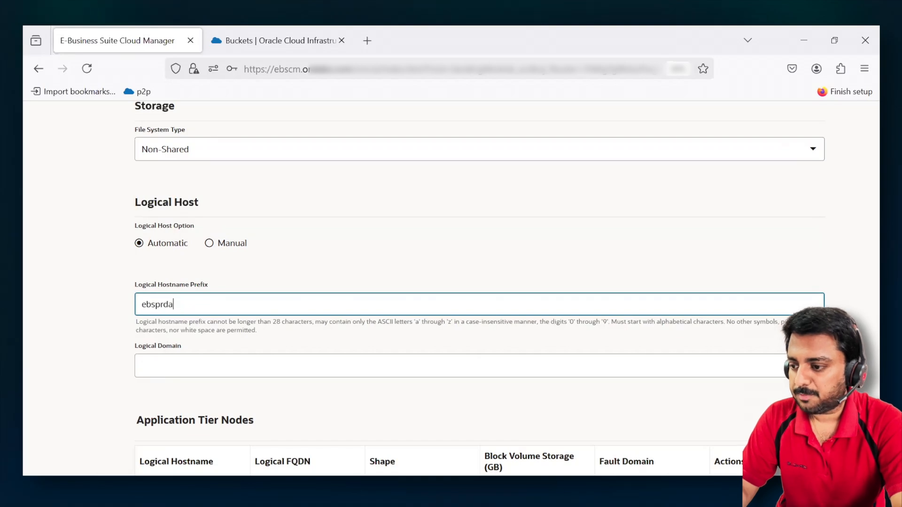
type("pp")
left_click(151, 366)
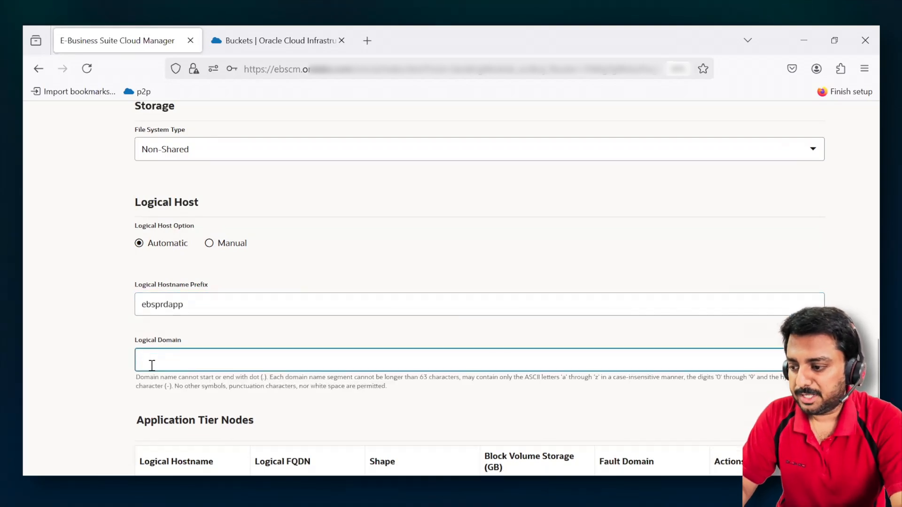
type("oracle.com")
left_click(27, 354)
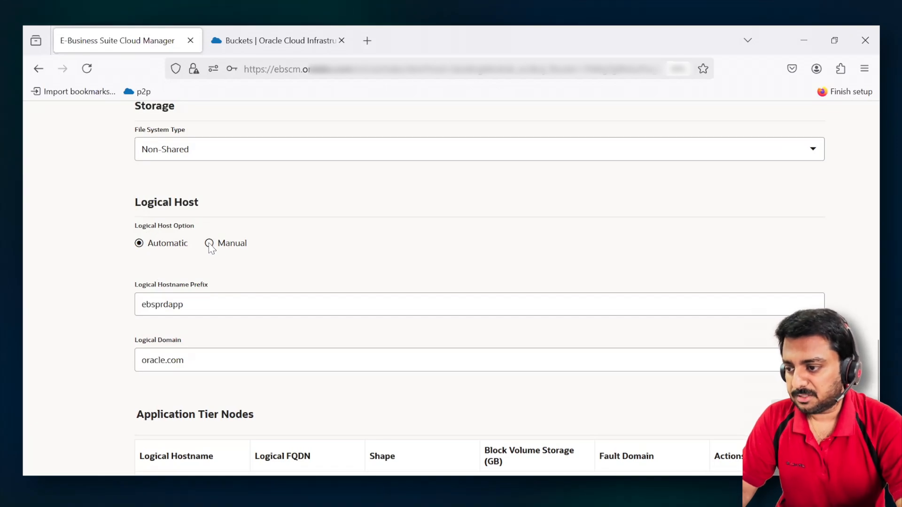
- Start adding an application tier node and check its logical hostname and FQDN
scroll(93, 349, "down", 2)
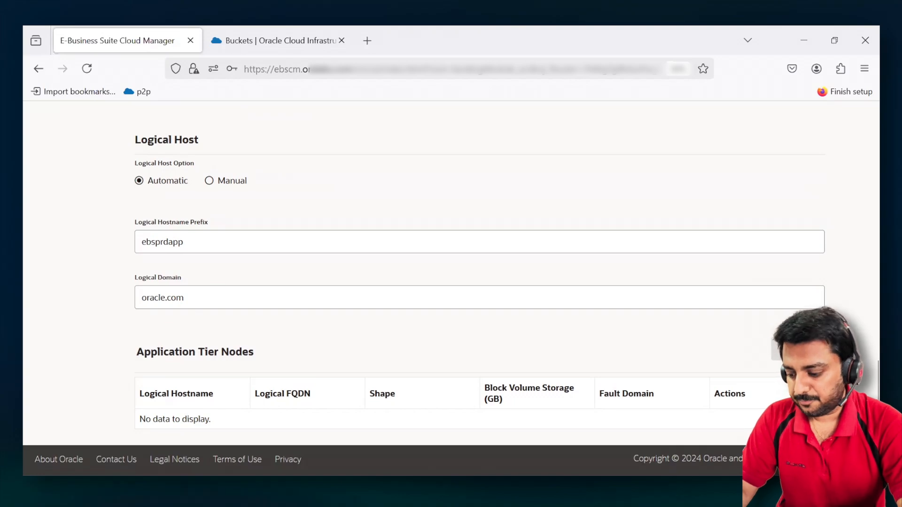
left_click(797, 349)
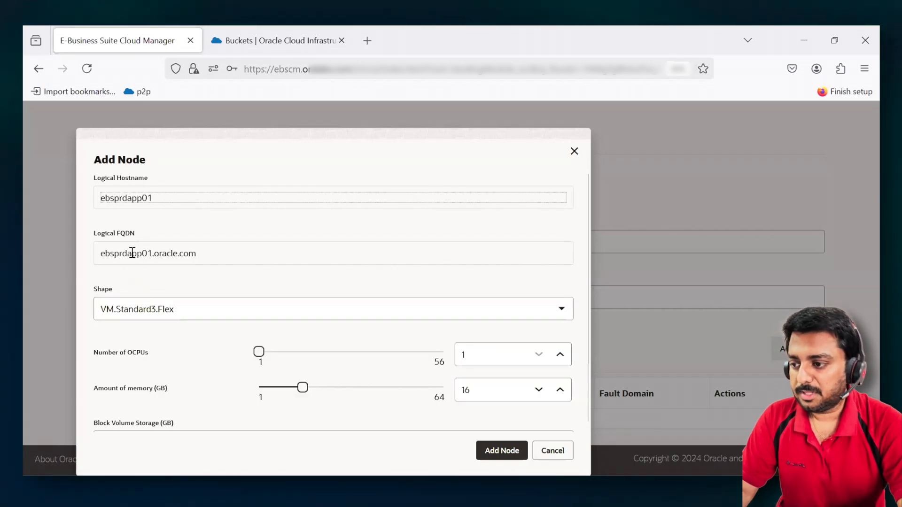
left_click_drag(101, 233, 153, 244)
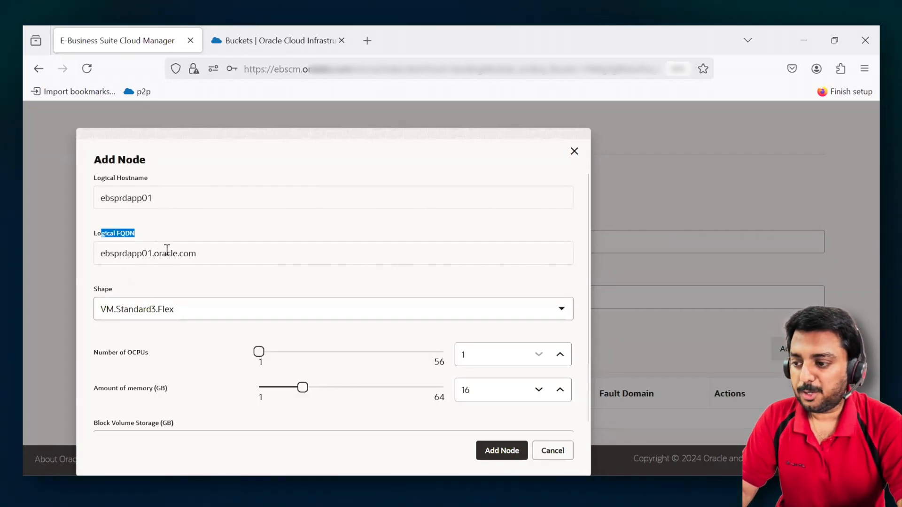
left_click_drag(205, 257, 101, 258)
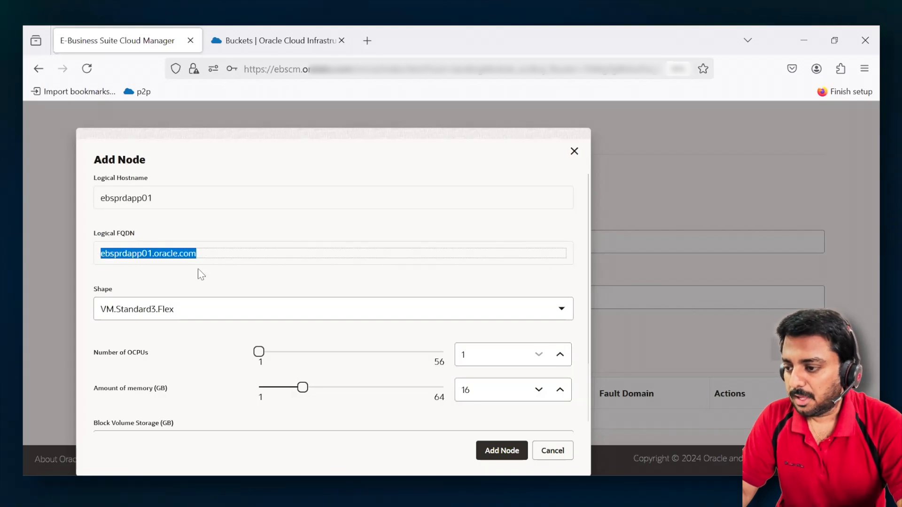
- Review the available node shapes, keeping VM.Standard3.Flex, and set the number of OCPUs to 2
scroll(201, 274, "down", 3)
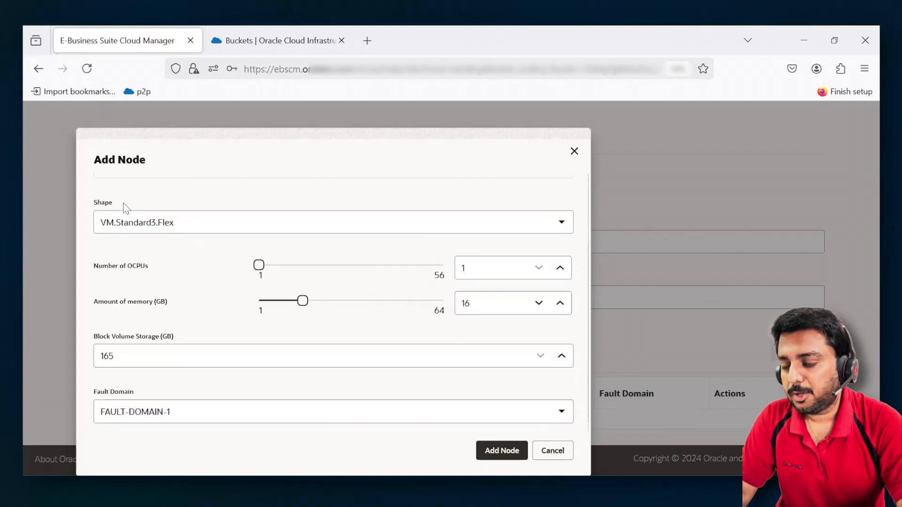
left_click(220, 221)
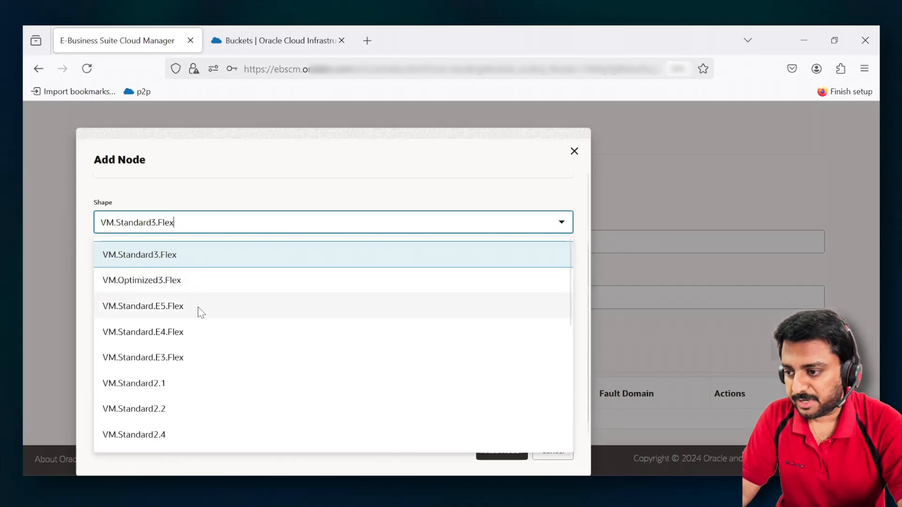
left_click(259, 181)
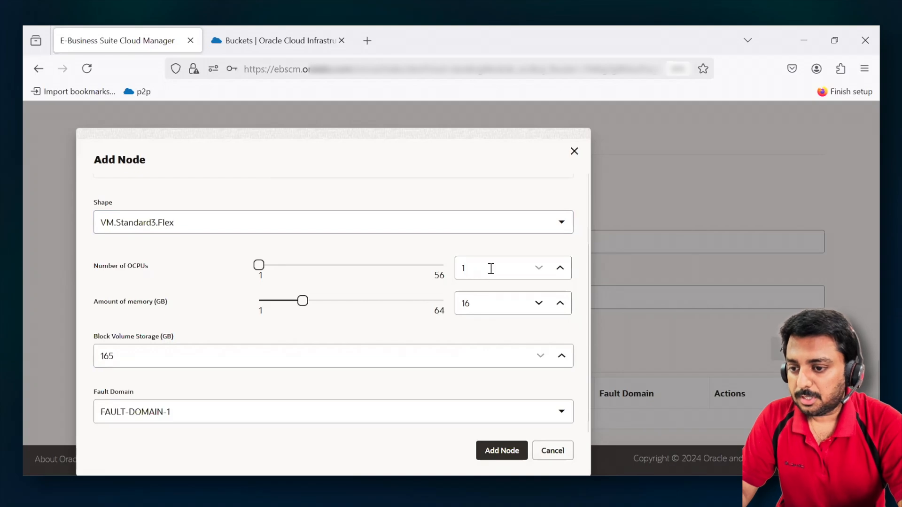
left_click(560, 268)
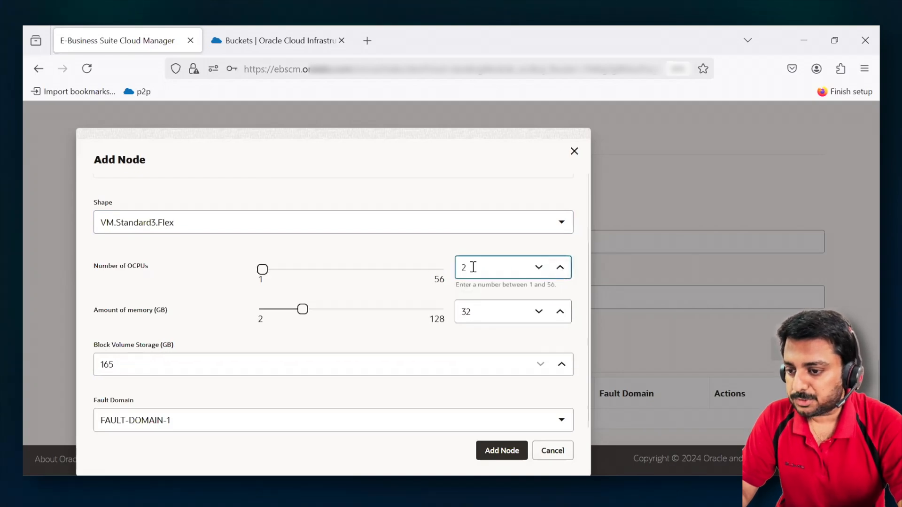
left_click(467, 313)
scroll(467, 314, "down", 1)
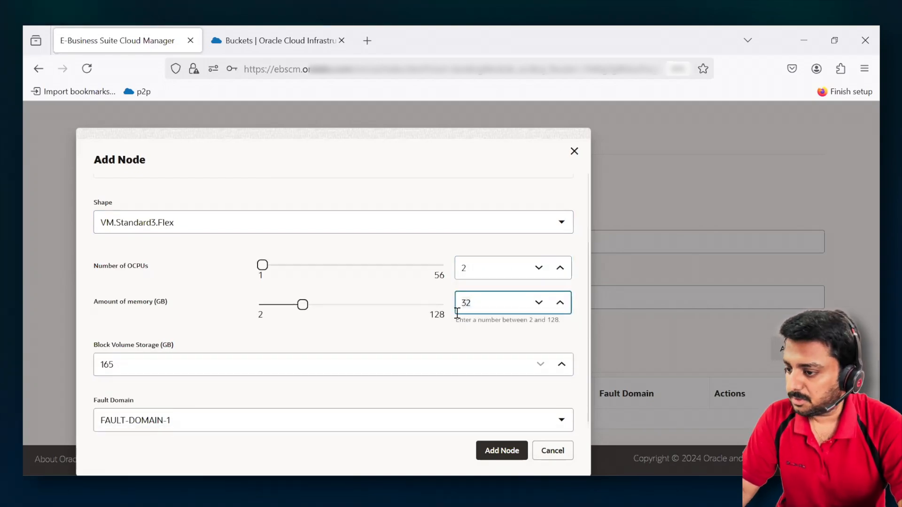
scroll(409, 338, "down", 2)
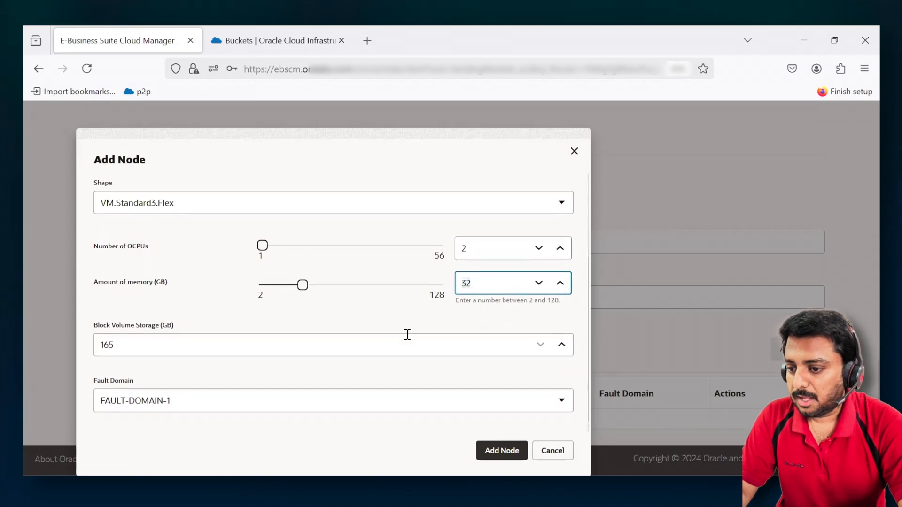
- Set the node's block volume storage to 200 GB, keep FAULT-DOMAIN-1 as the fault domain, and add the node
left_click(118, 344)
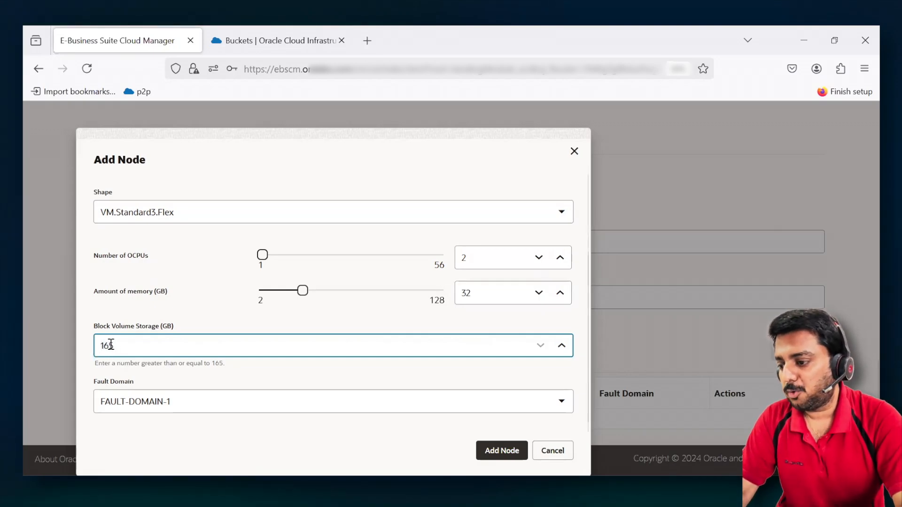
type("200")
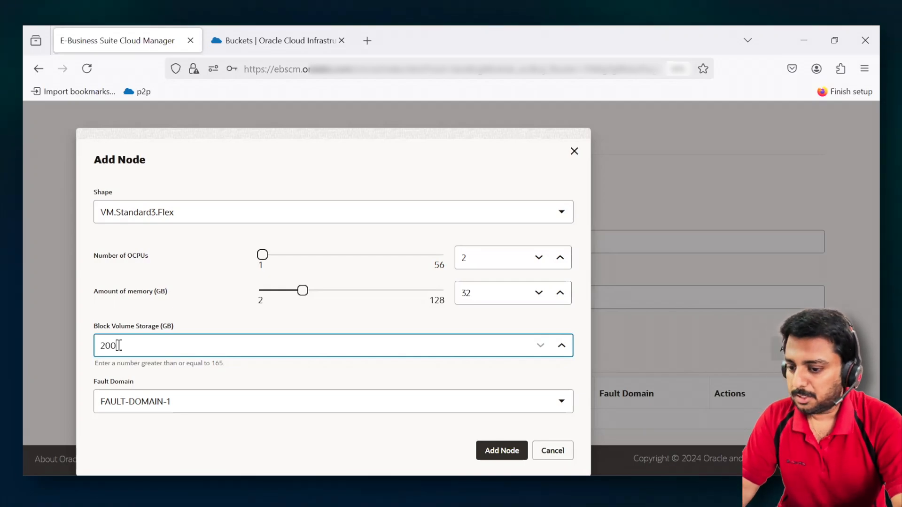
left_click(230, 404)
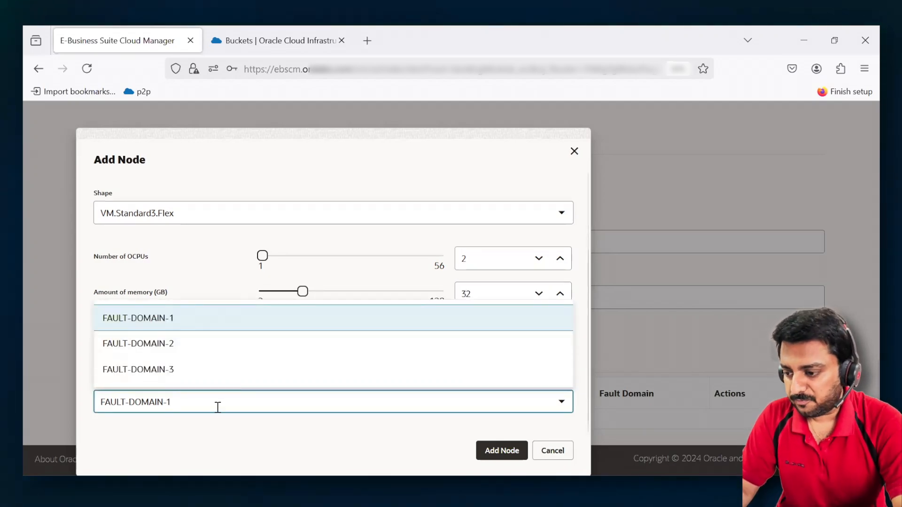
left_click(213, 422)
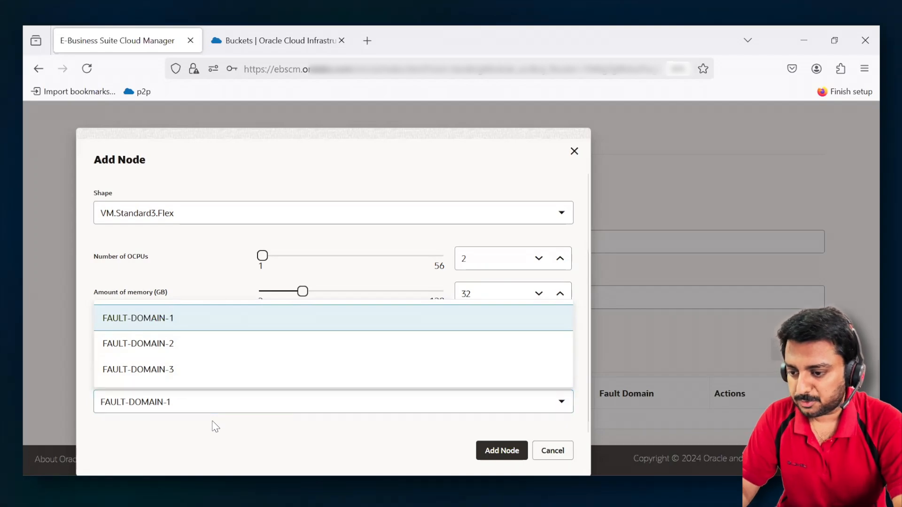
left_click(363, 399)
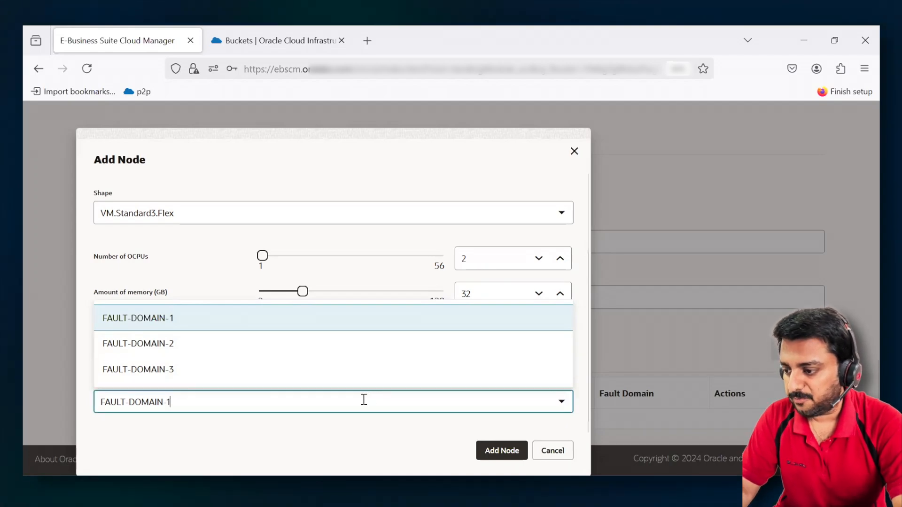
left_click(173, 318)
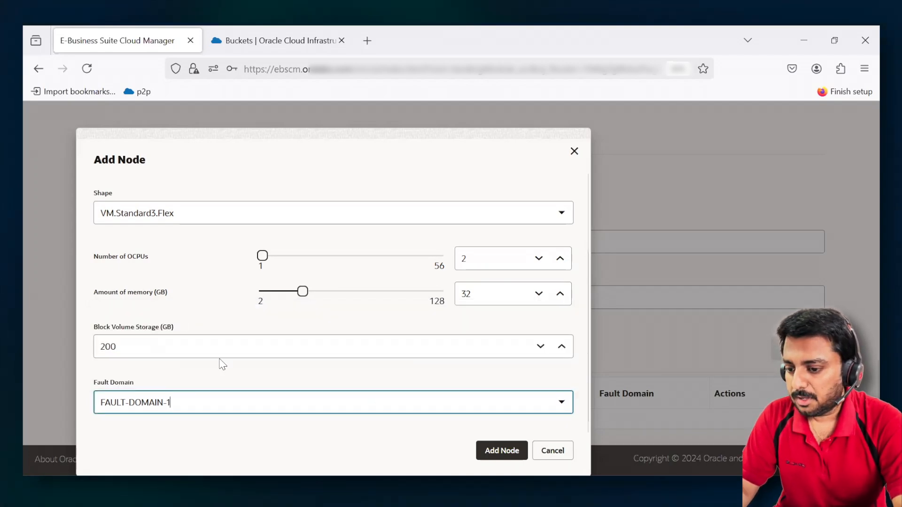
left_click(502, 450)
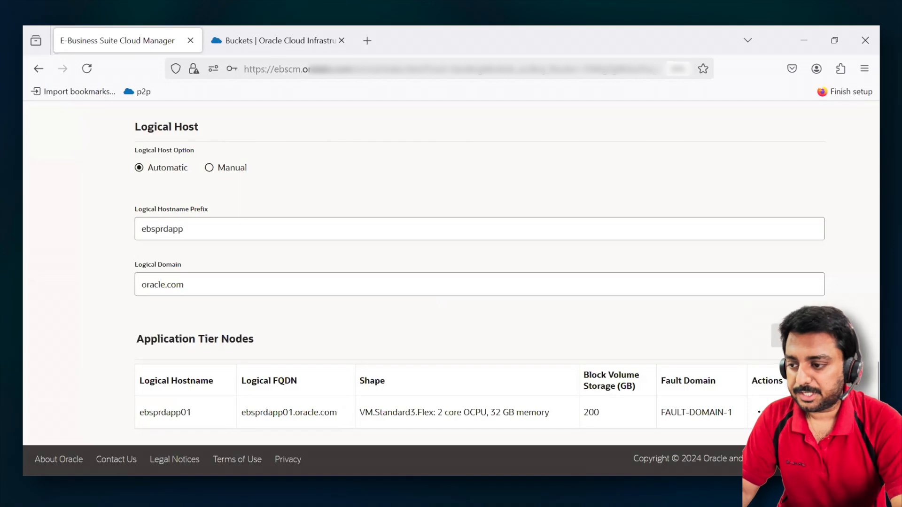
- Save the InternalZone1 application tier zone
scroll(673, 338, "up", 5)
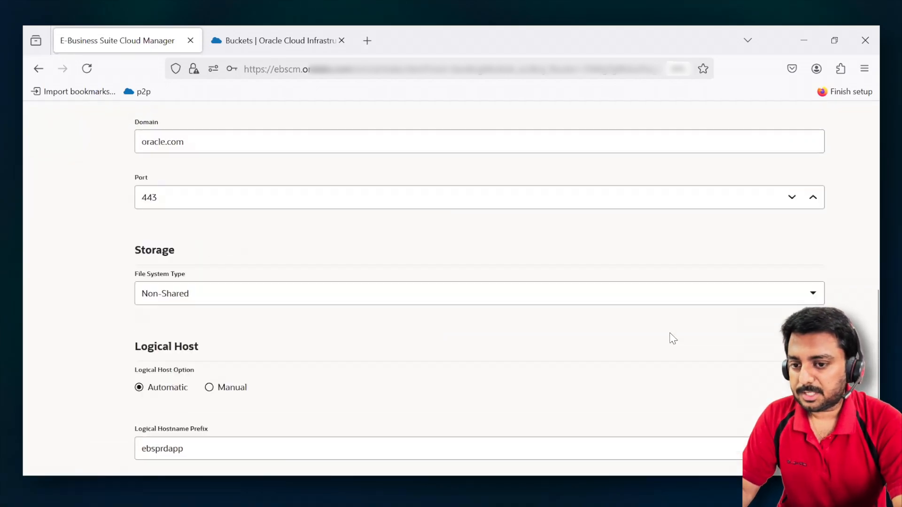
scroll(673, 338, "up", 12)
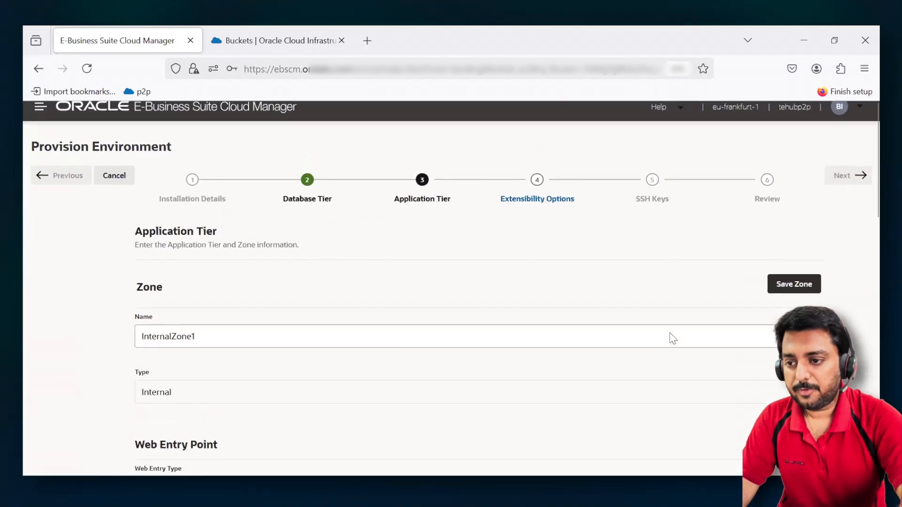
left_click(798, 288)
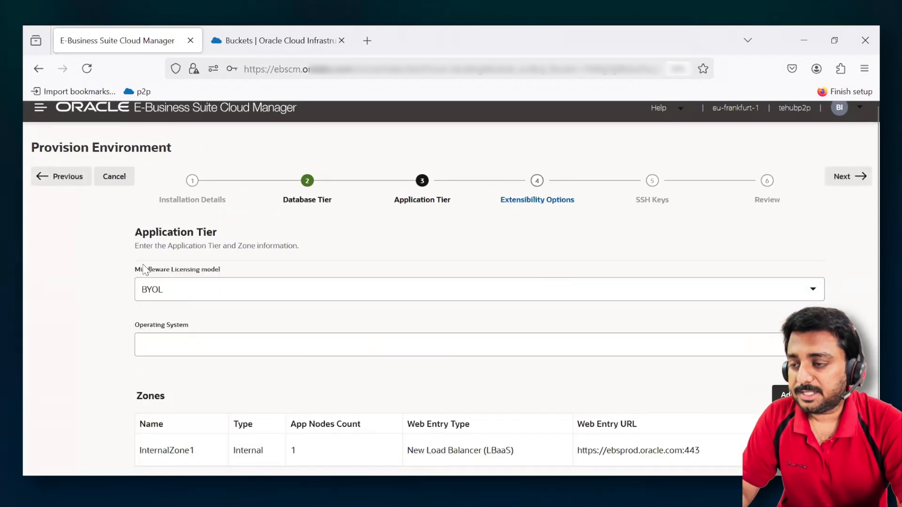
- Review the middleware licensing models, keeping BYOL, and select Oracle Linux 8 as the application tier operating system
left_click(271, 287)
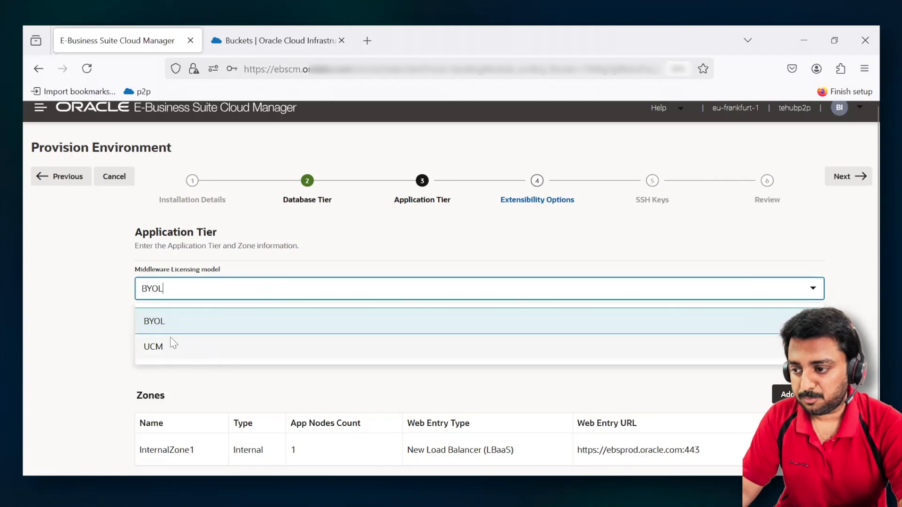
left_click(103, 312)
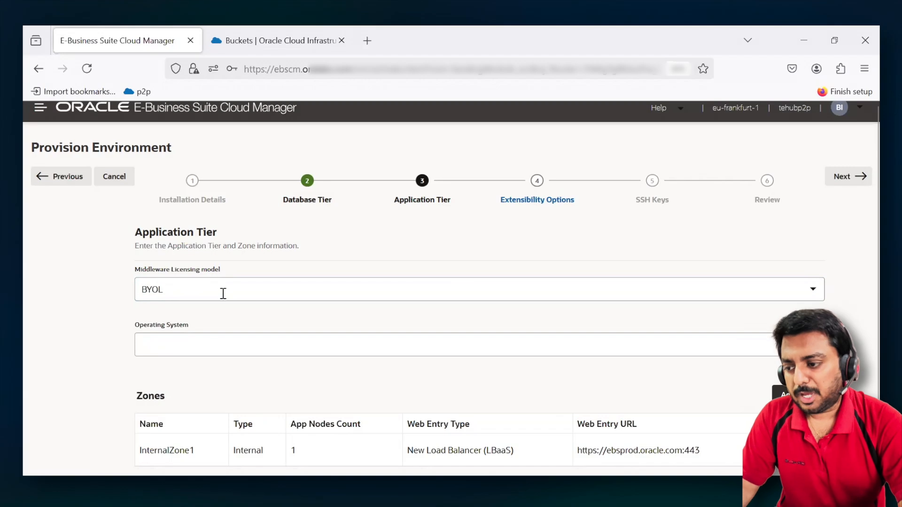
left_click(180, 341)
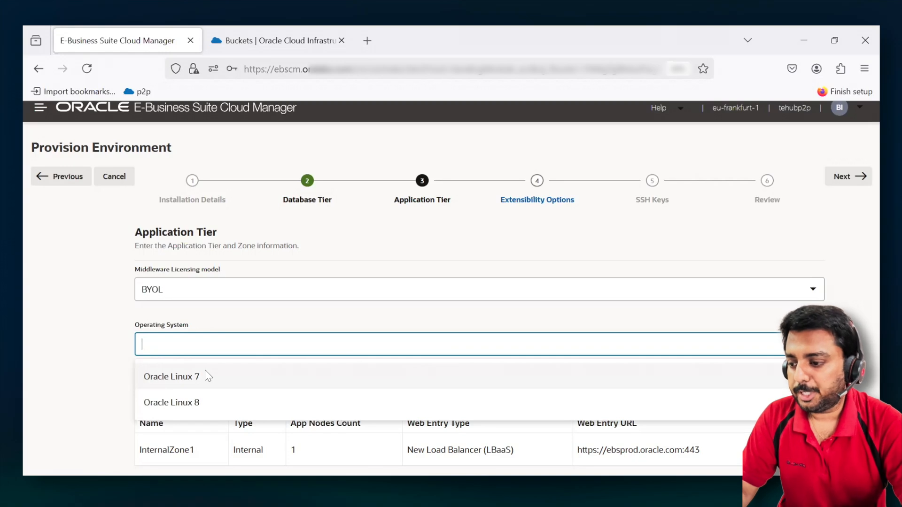
left_click(199, 404)
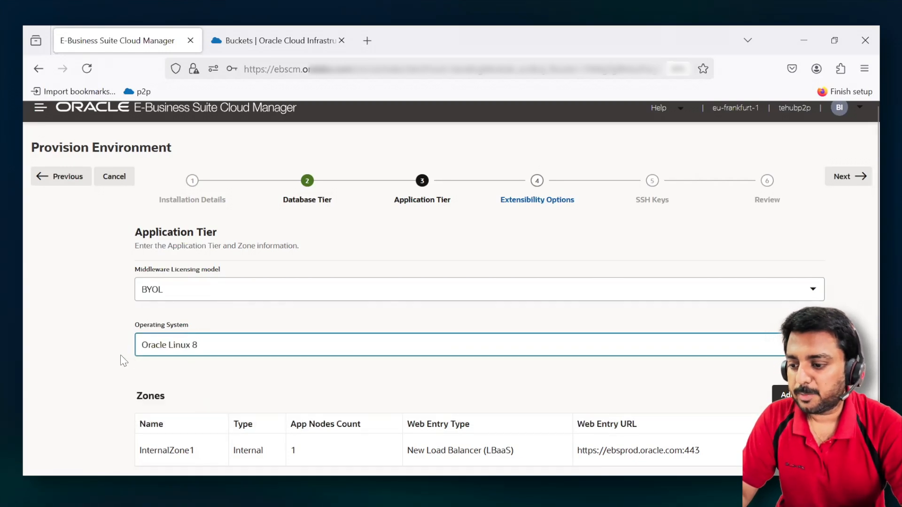
- Open the form for an additional application tier zone, examine its web entry, storage and logical host settings, and cancel it
scroll(121, 356, "down", 1)
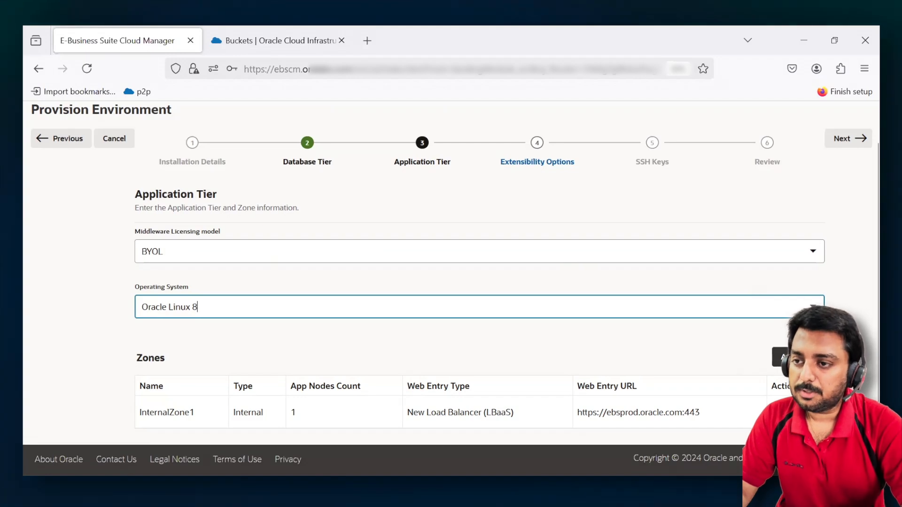
left_click(797, 358)
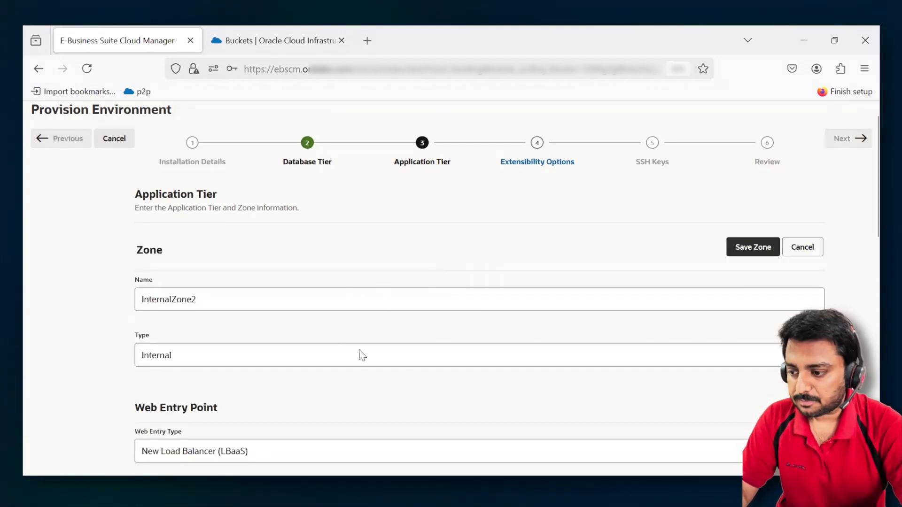
scroll(353, 381, "down", 1)
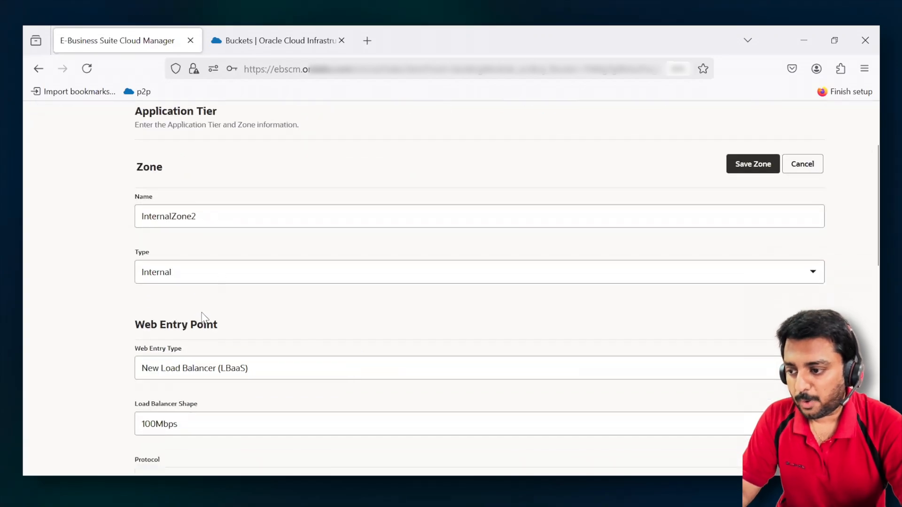
scroll(206, 320, "down", 1)
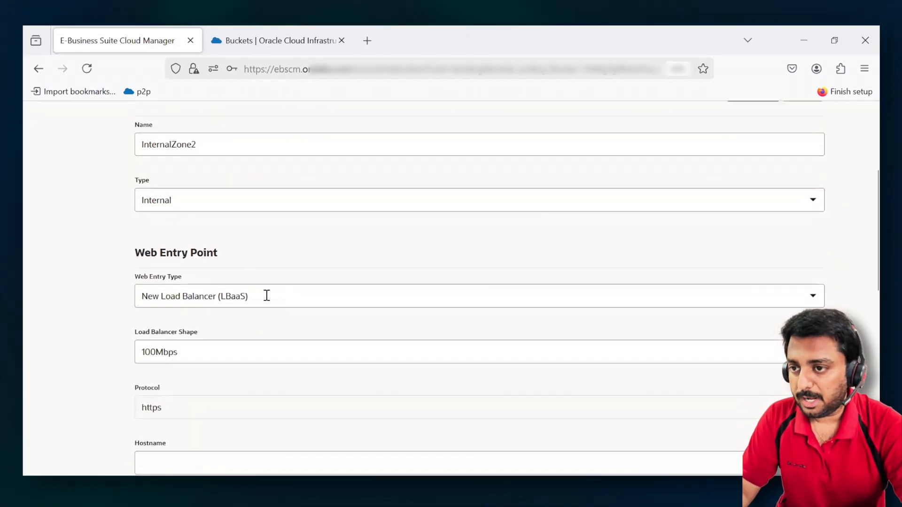
scroll(267, 296, "down", 3)
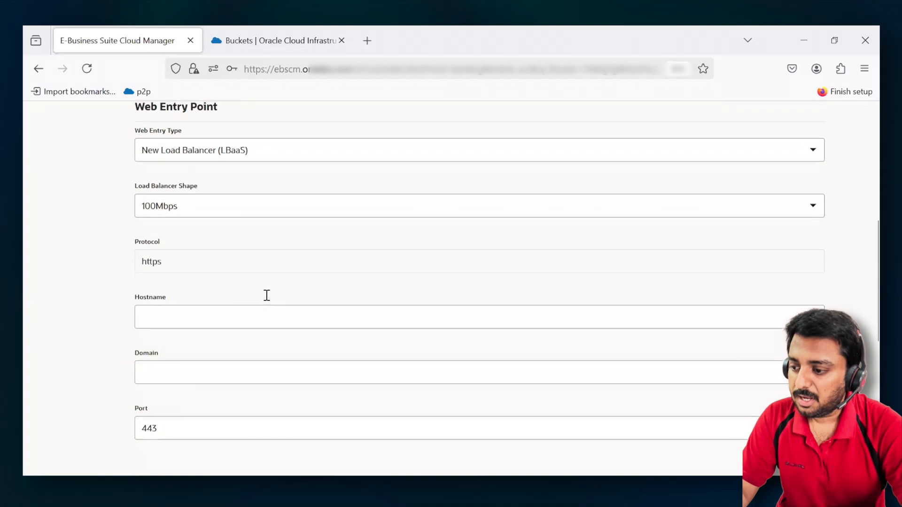
scroll(285, 212, "down", 4)
scroll(285, 212, "up", 3)
scroll(284, 216, "down", 4)
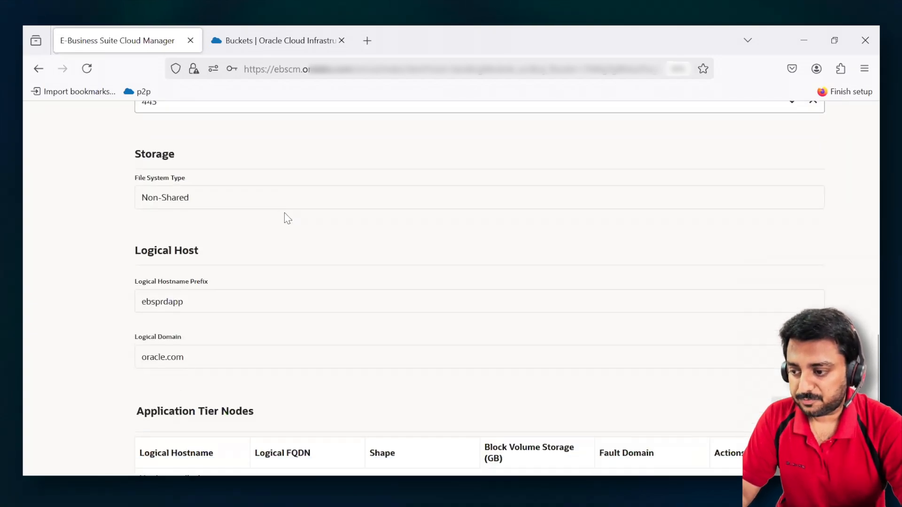
scroll(284, 218, "up", 1)
scroll(284, 218, "down", 2)
scroll(423, 305, "up", 10)
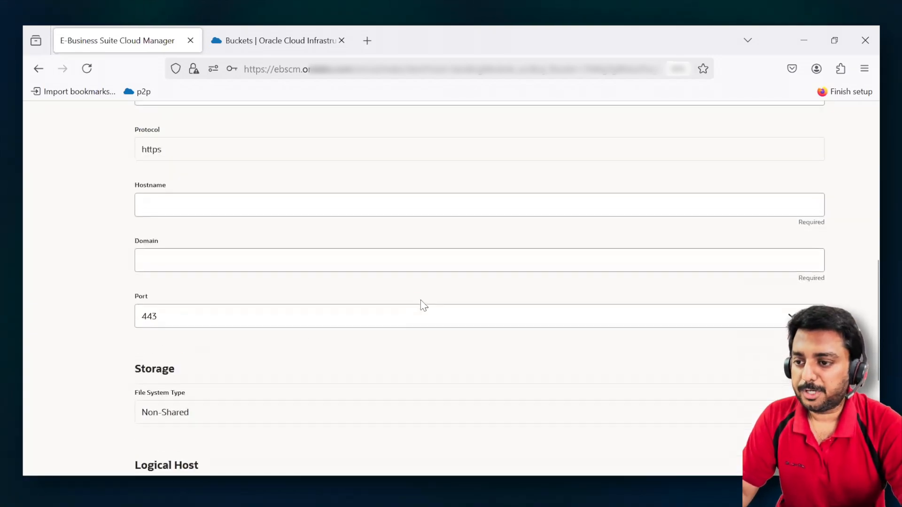
left_click(802, 291)
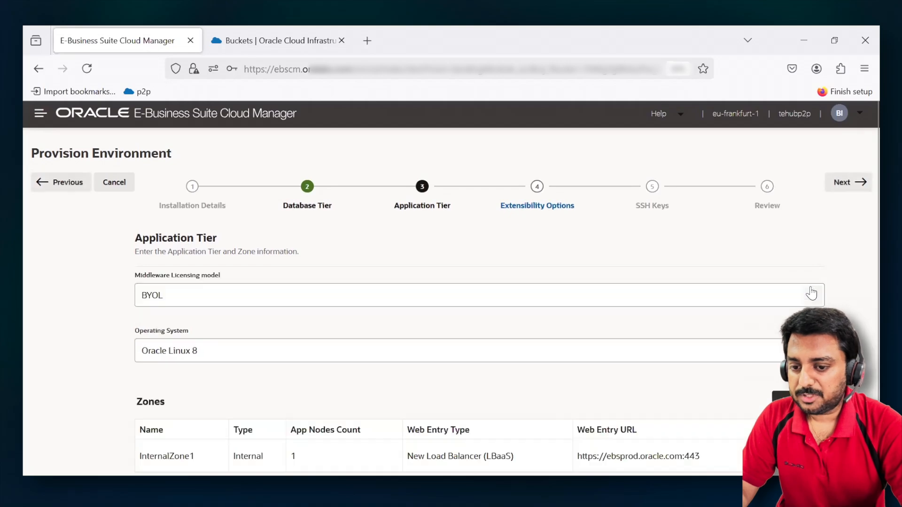
- Check InternalZone1's name and web entry URL in the zone list, and continue to the extensibility options
scroll(424, 426, "down", 1)
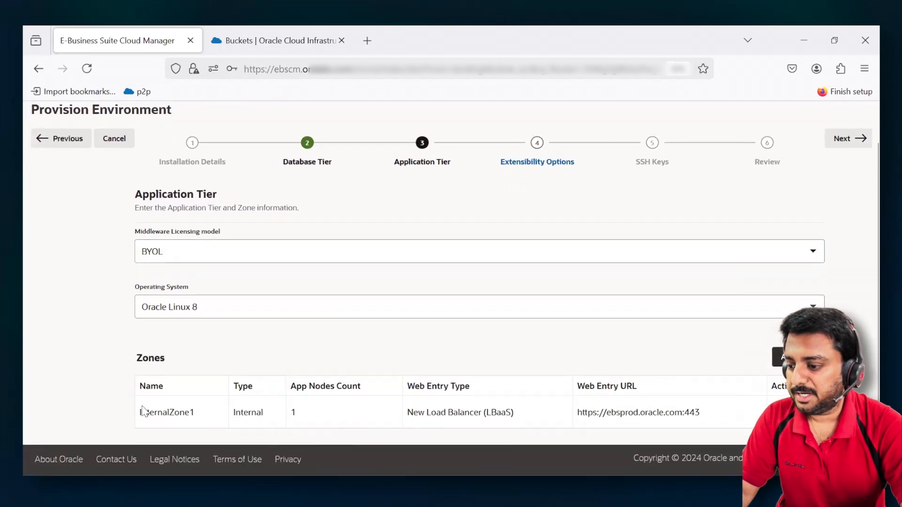
left_click_drag(140, 413, 195, 413)
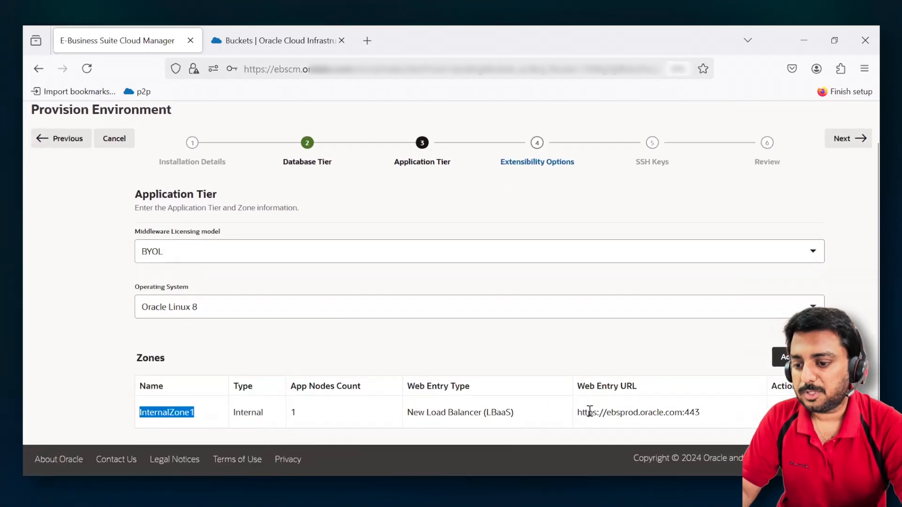
left_click_drag(578, 413, 713, 418)
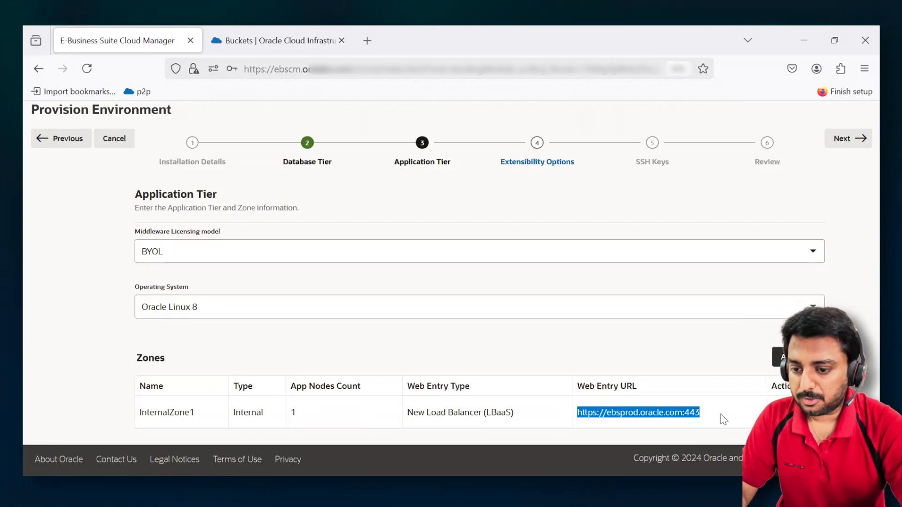
double_click(656, 412)
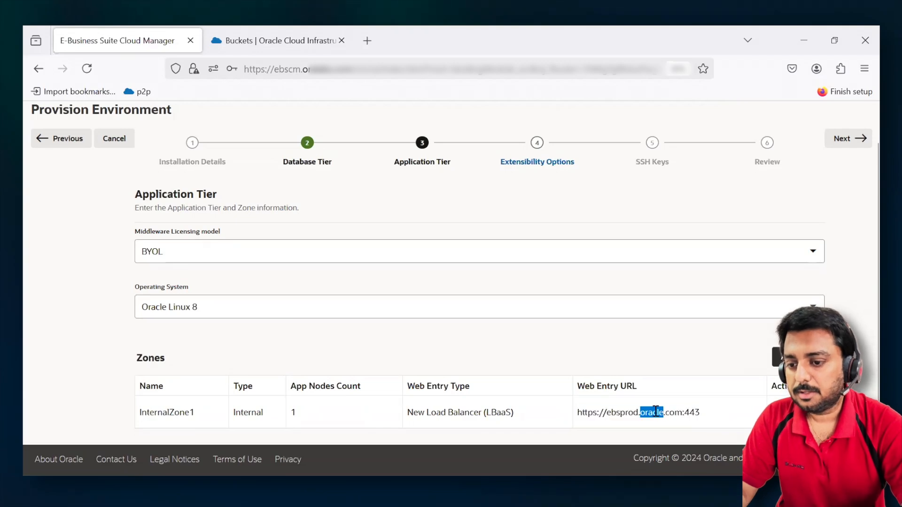
left_click(589, 346)
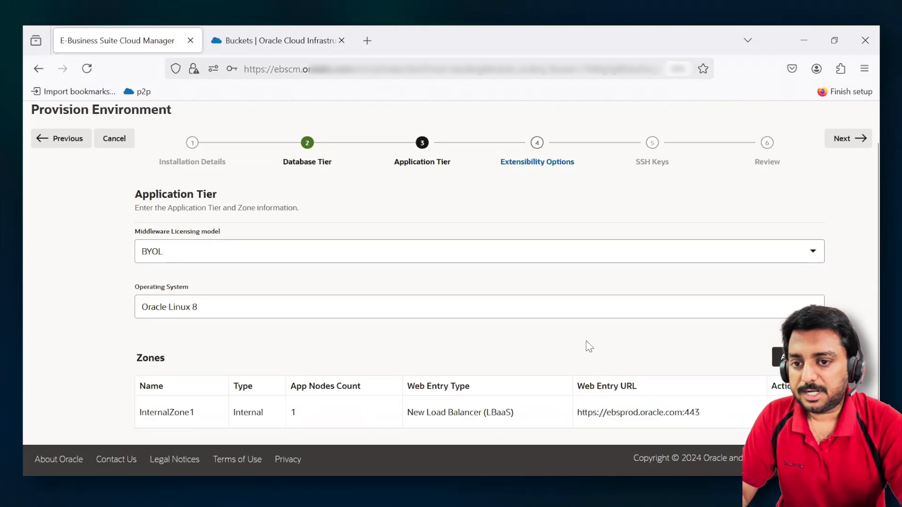
left_click(850, 141)
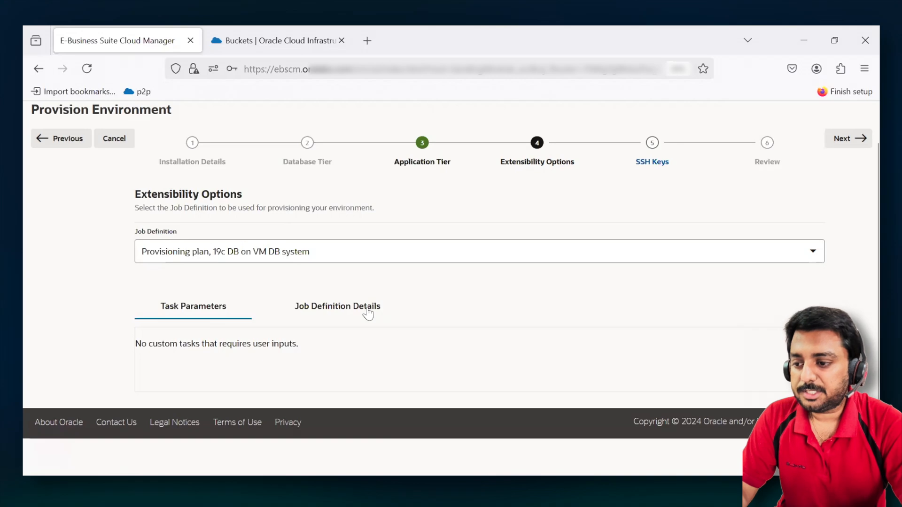
- Examine the phases in the job definition details of the 19c DB on VM DB system provisioning plan
left_click(340, 316)
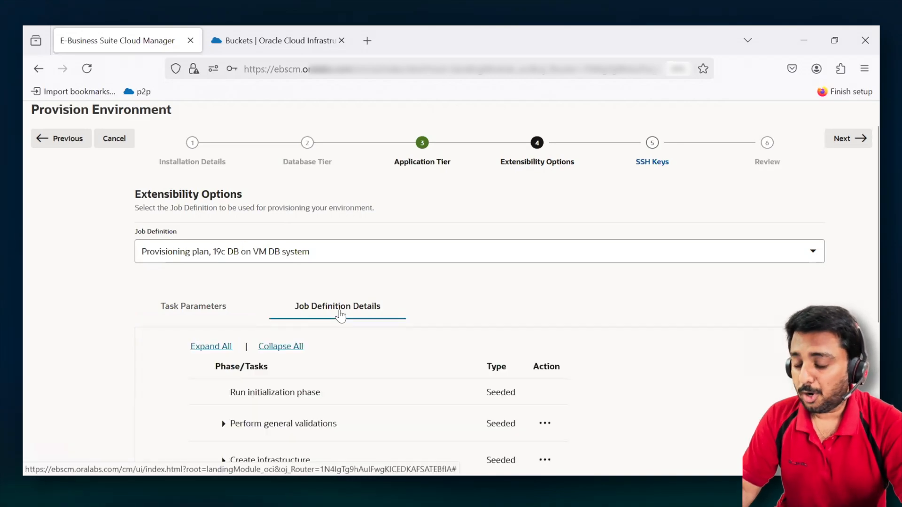
scroll(484, 284, "down", 3)
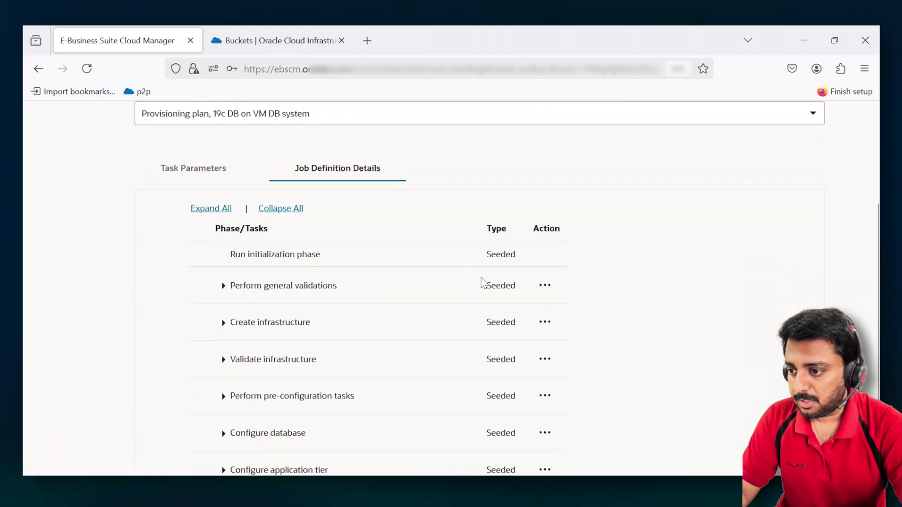
scroll(484, 284, "down", 2)
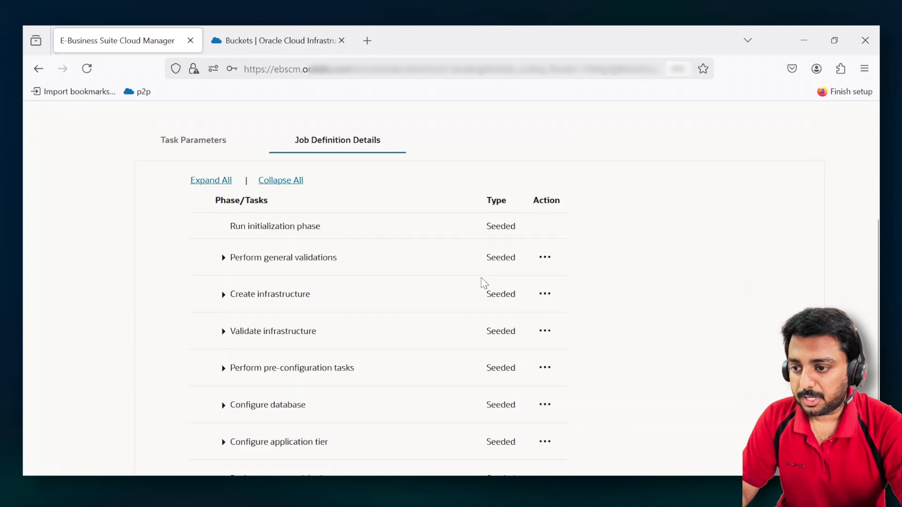
scroll(484, 284, "down", 1)
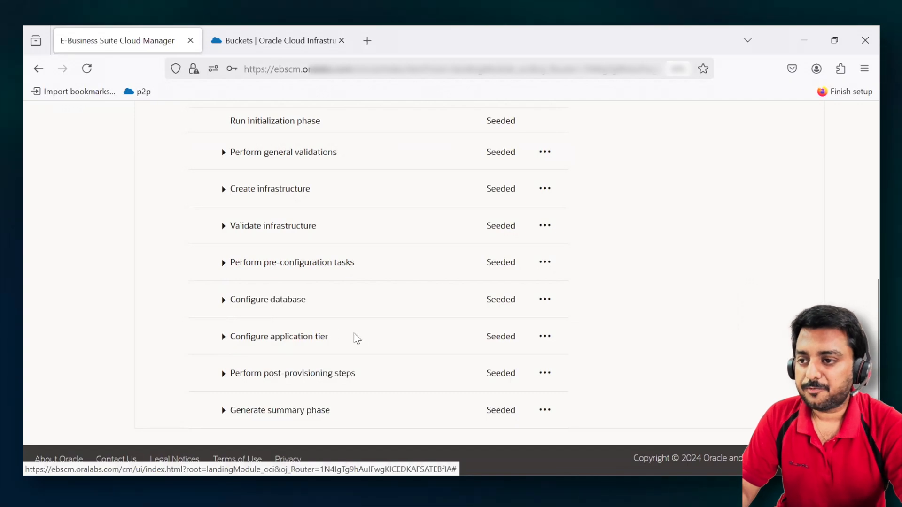
- Try adding a pause to the Configure application tier phase and remove it again
left_click(223, 338)
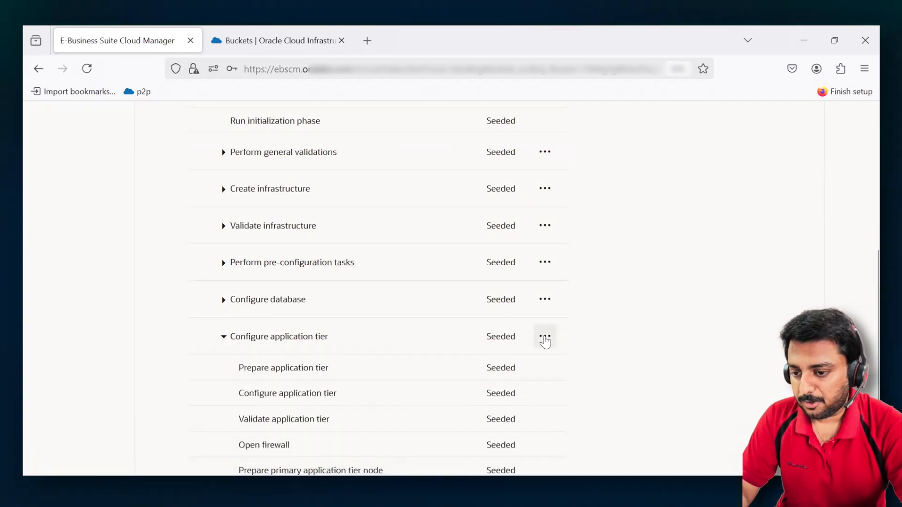
left_click(546, 341)
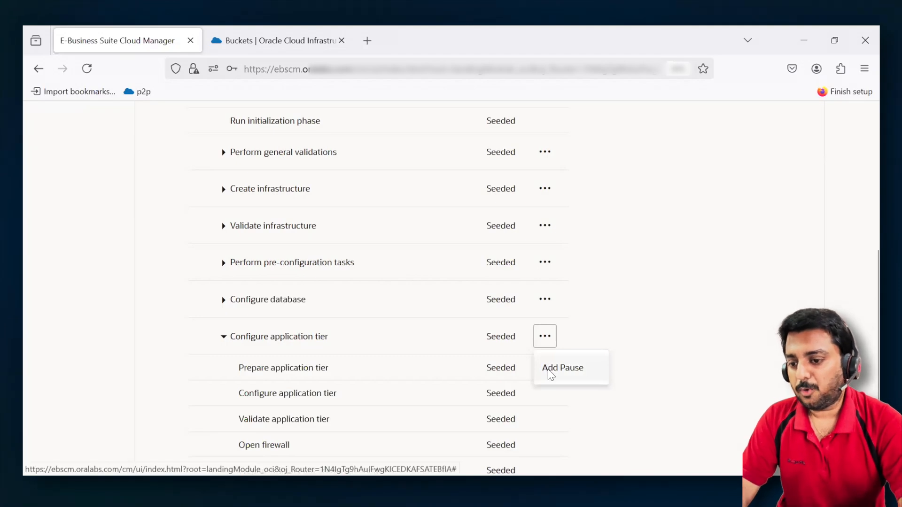
left_click(551, 372)
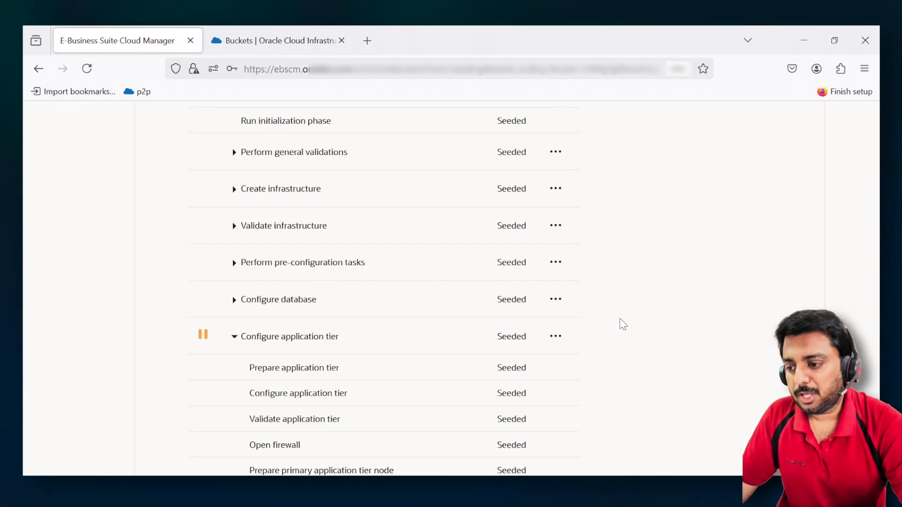
left_click(556, 336)
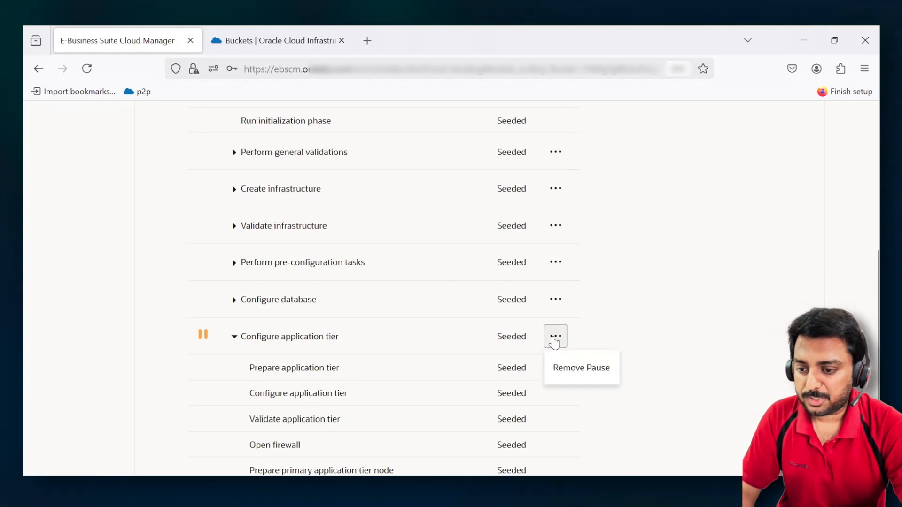
left_click(585, 376)
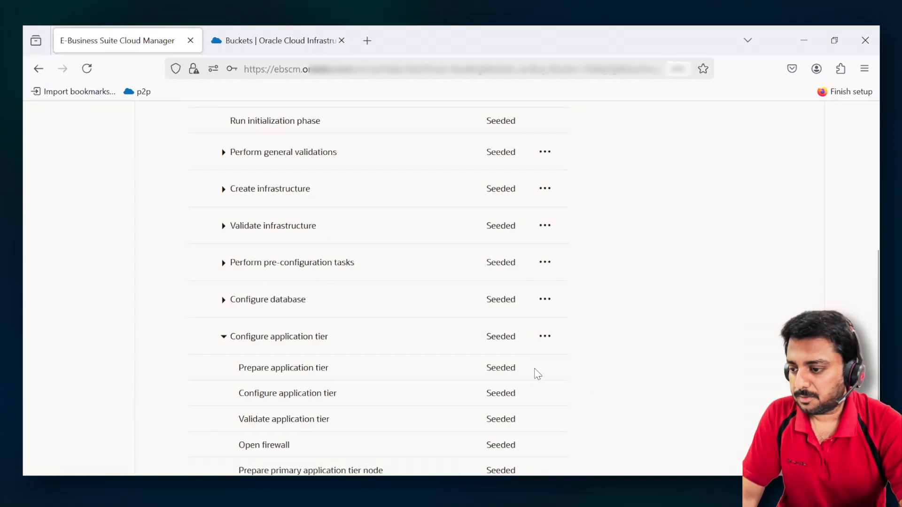
left_click(222, 338)
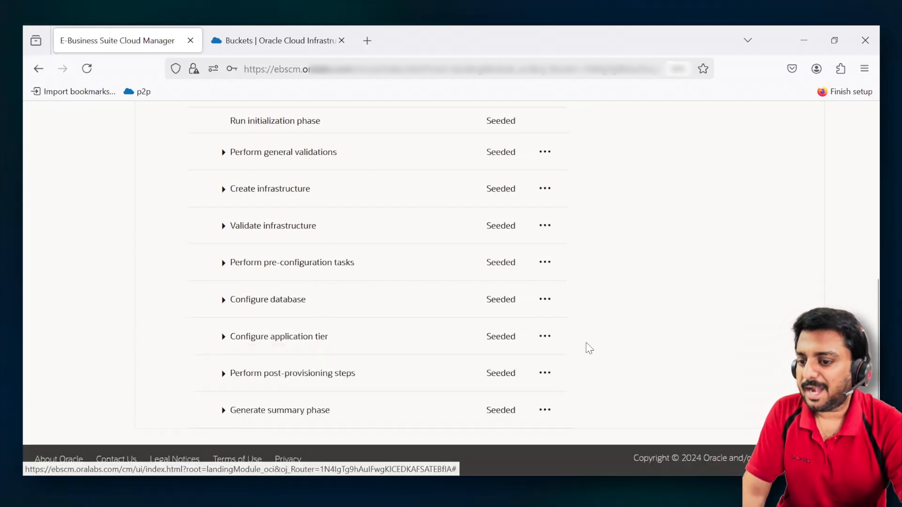
- Continue to the SSH keys and add a key entry for All Tiers and All Users
scroll(600, 283, "up", 6)
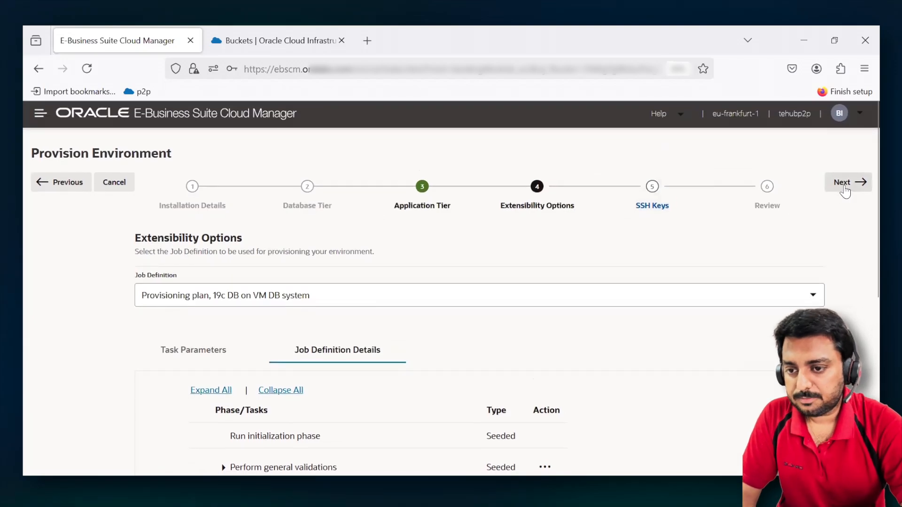
left_click(844, 191)
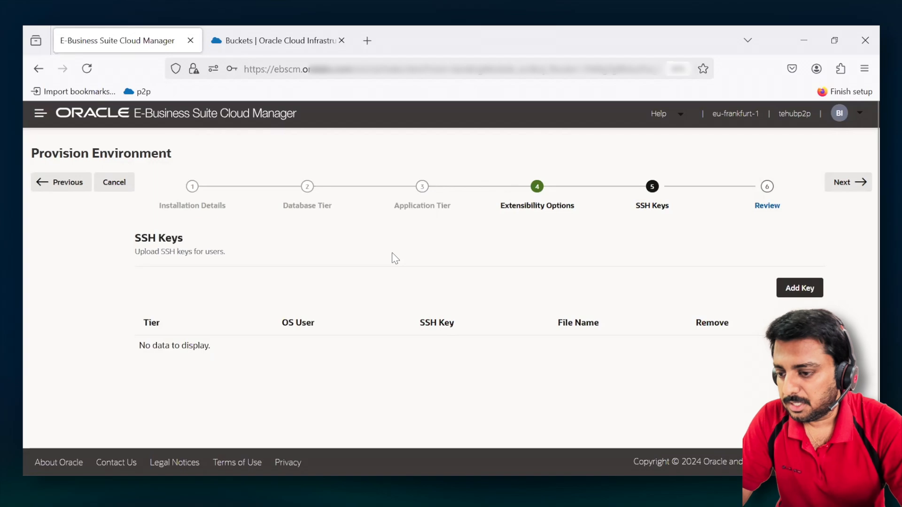
left_click(795, 295)
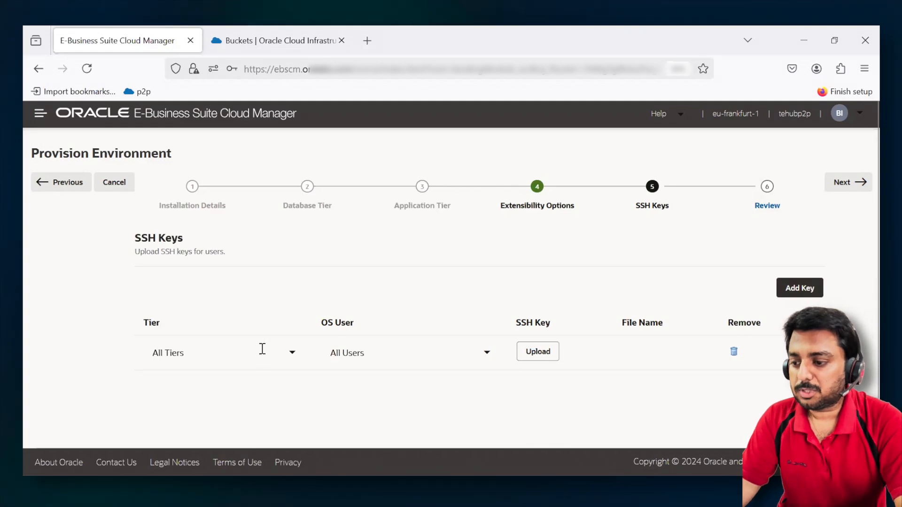
left_click(292, 354)
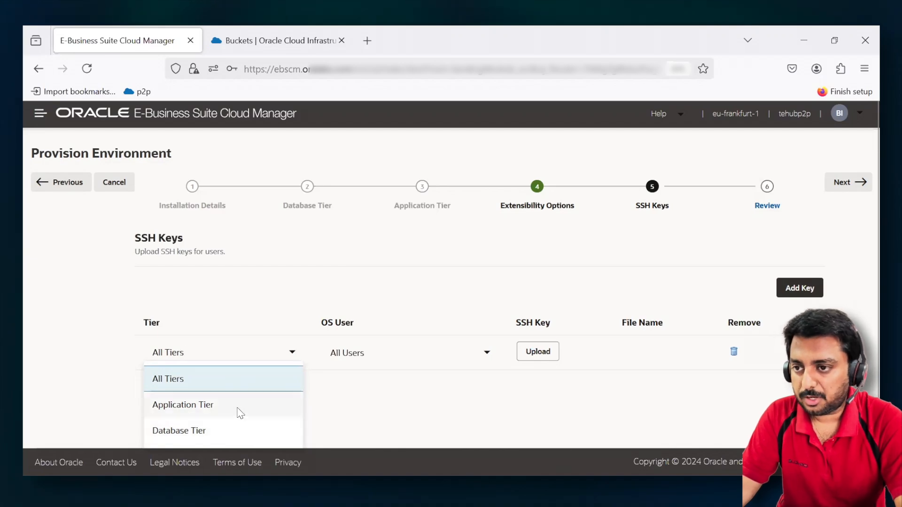
left_click(230, 386)
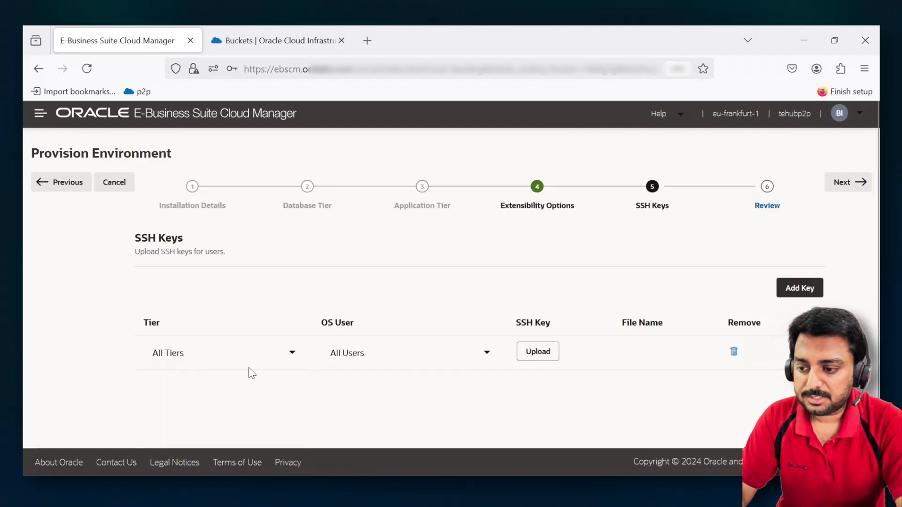
- Upload the public key file ssh-key-2024-11-20.key.pub for the entry and continue to the review
left_click(538, 352)
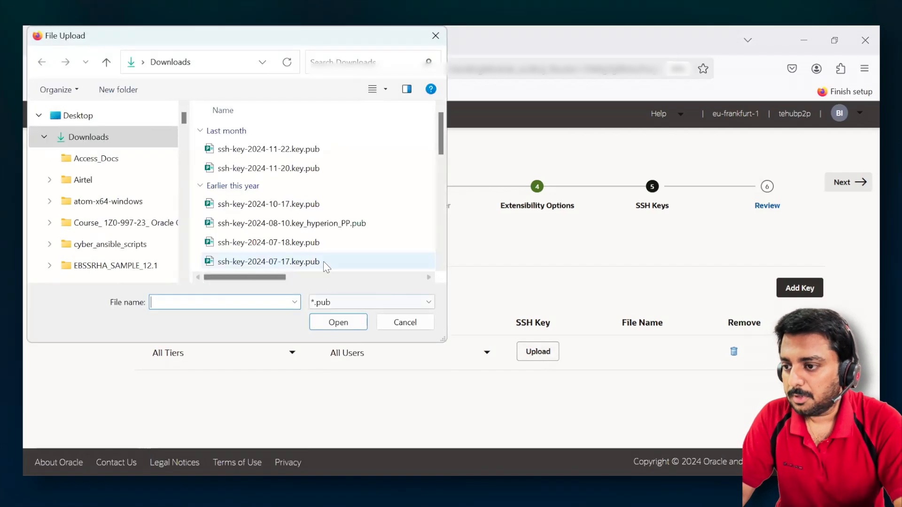
double_click(318, 168)
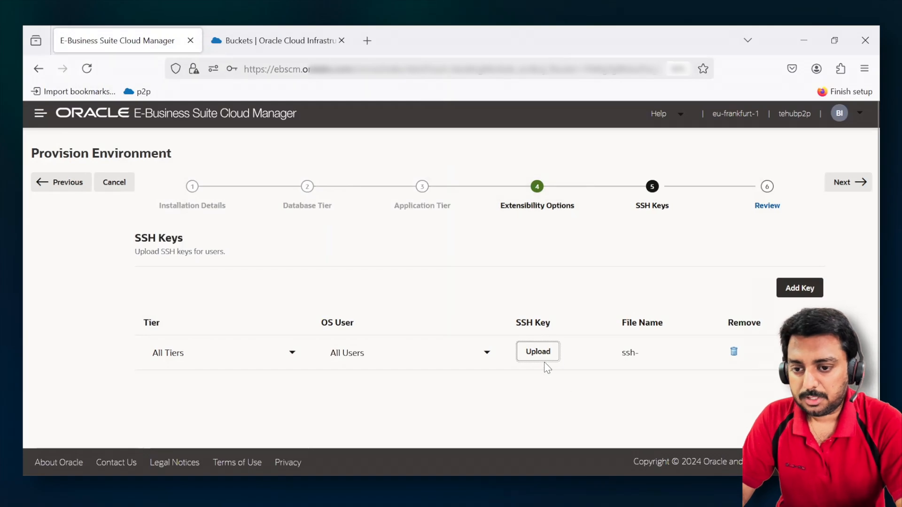
left_click(859, 187)
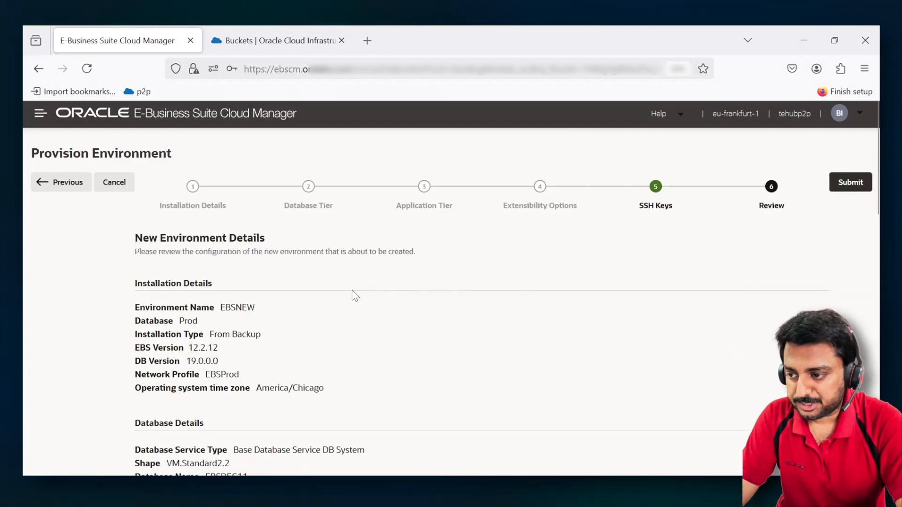
- Review the new environment's installation, database and application tier details
scroll(354, 296, "down", 3)
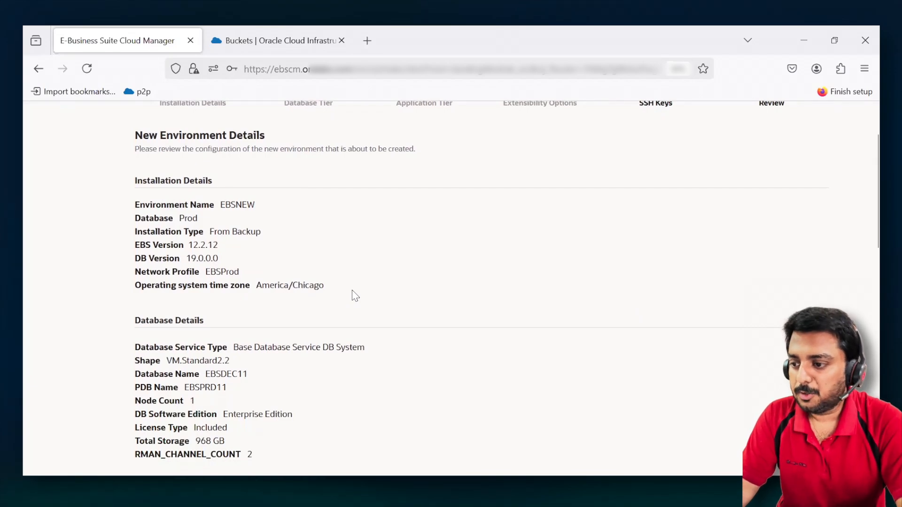
scroll(355, 296, "down", 3)
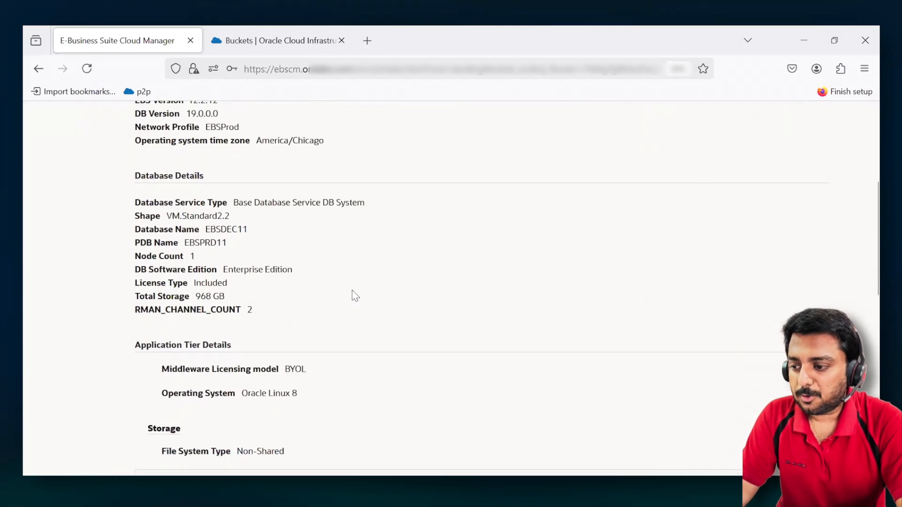
scroll(353, 296, "up", 5)
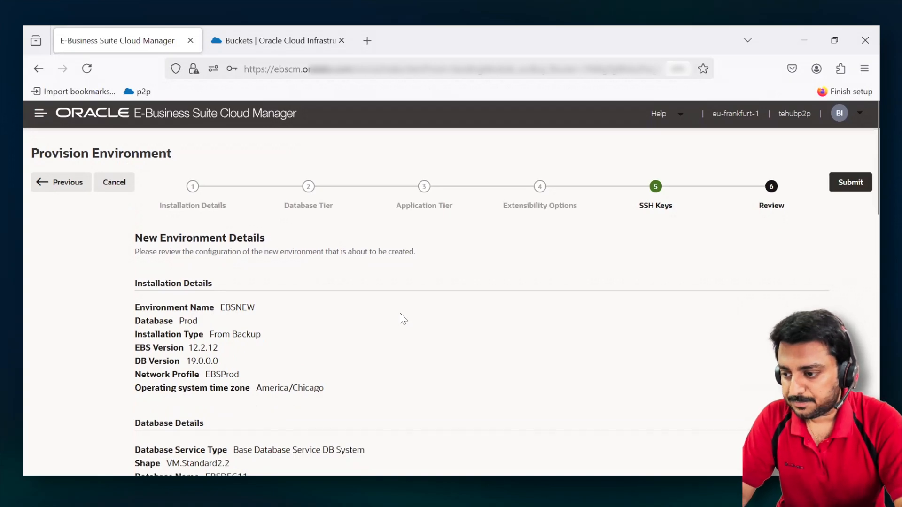
- Review the new environment's database service type, shape, names, edition, licence and storage before submission
scroll(376, 341, "down", 2)
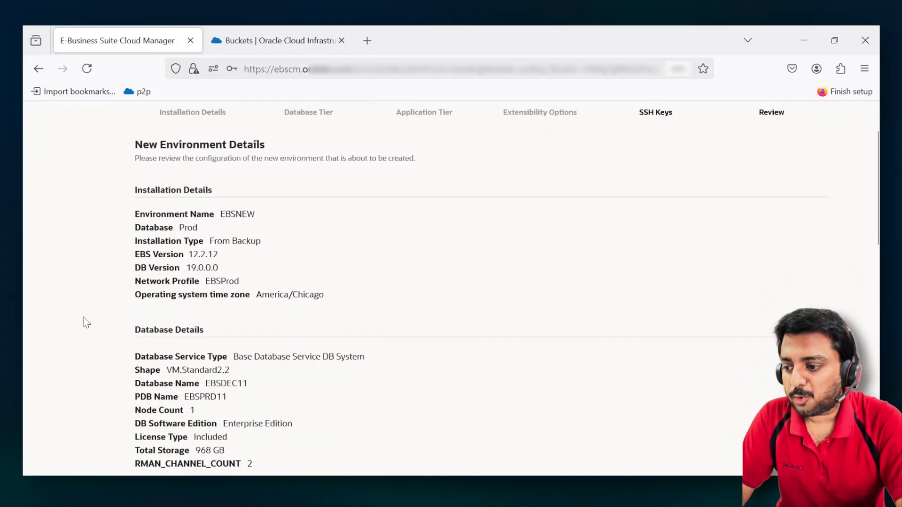
left_click_drag(227, 358, 396, 355)
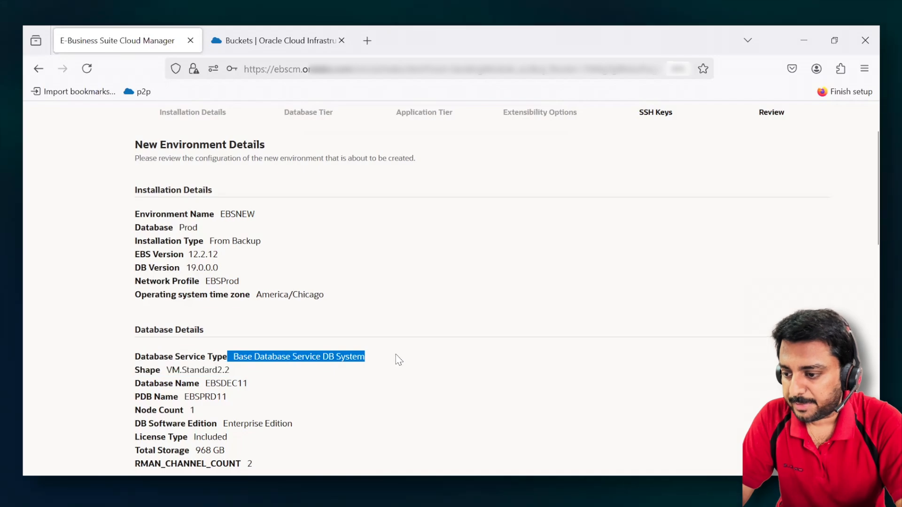
scroll(329, 347, "down", 2)
scroll(224, 312, "up", 4, "ctrl")
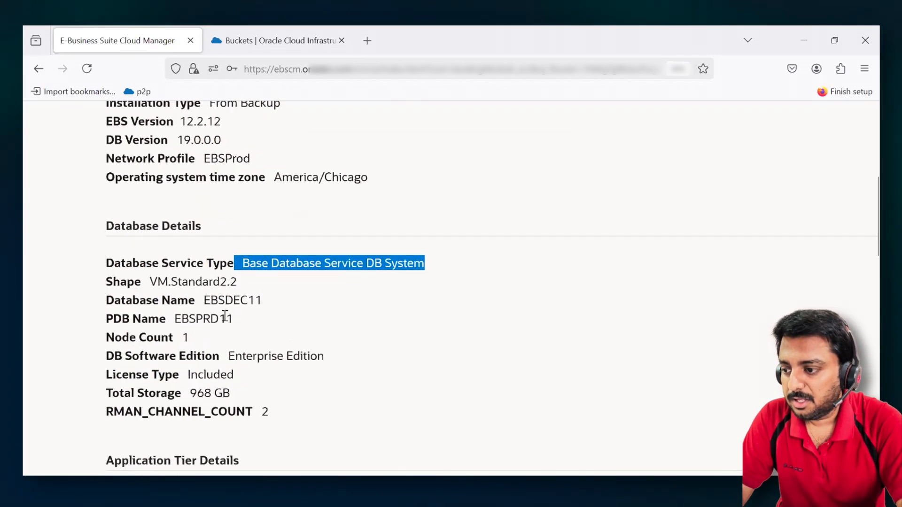
left_click_drag(114, 281, 262, 286)
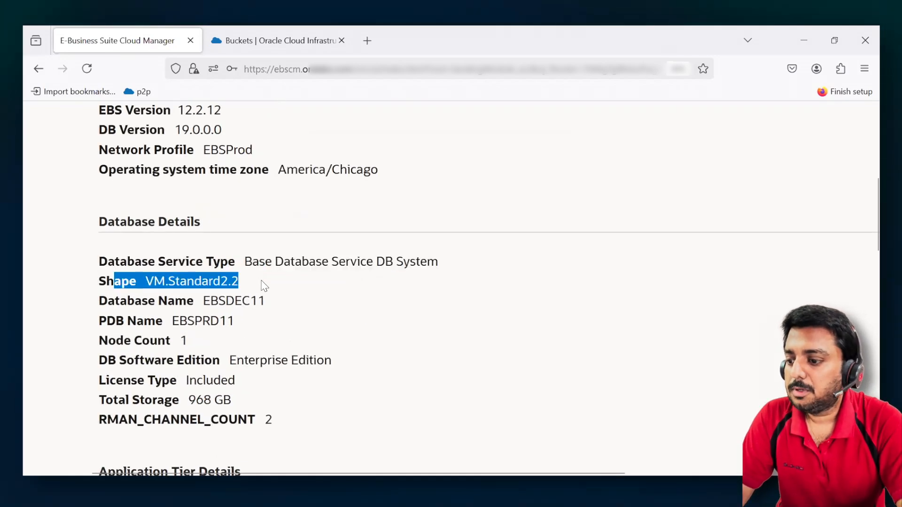
scroll(257, 282, "down", 1)
scroll(259, 301, "down", 1)
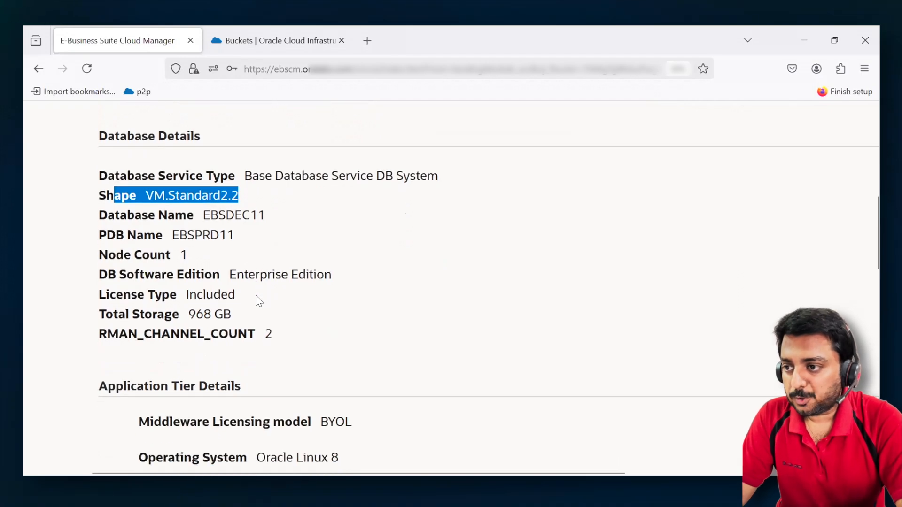
scroll(259, 301, "down", 3)
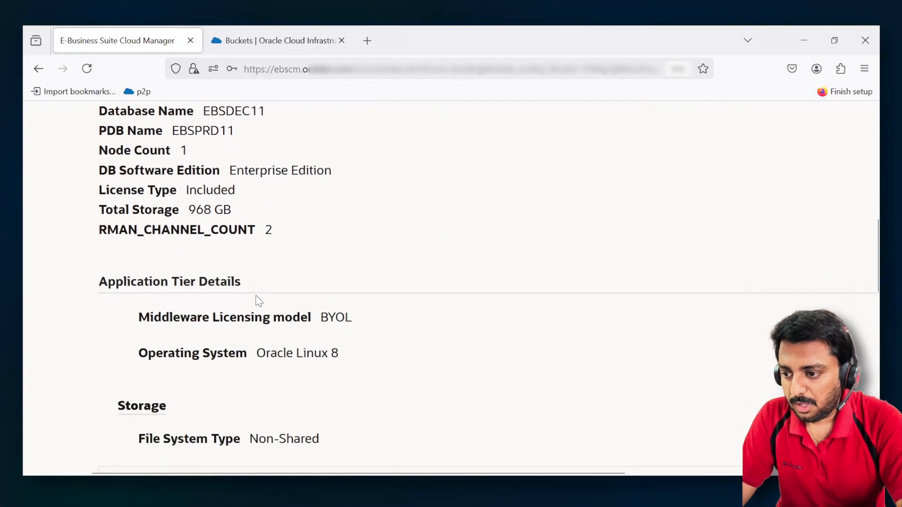
- Check the application tier's file system, web entry type, load balancer shape and node details in the review
scroll(210, 286, "down", 3)
scroll(210, 286, "down", 3)
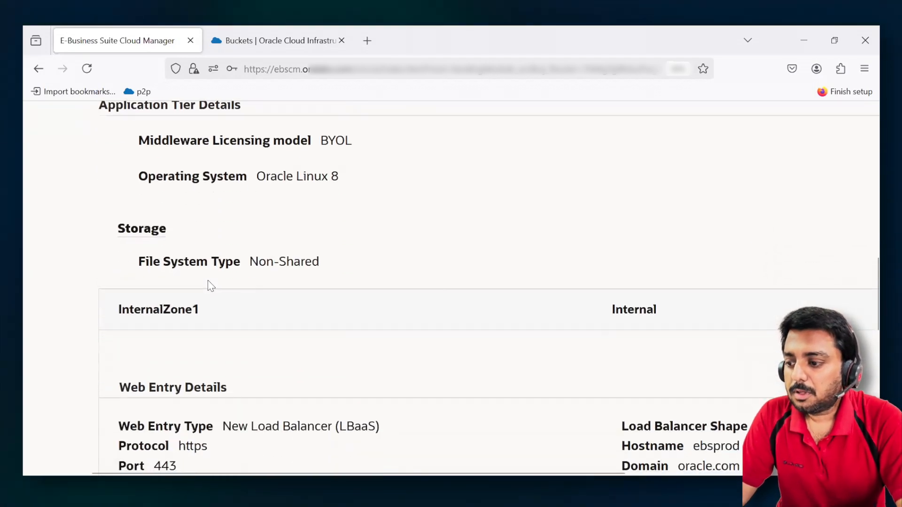
left_click_drag(223, 313, 383, 308)
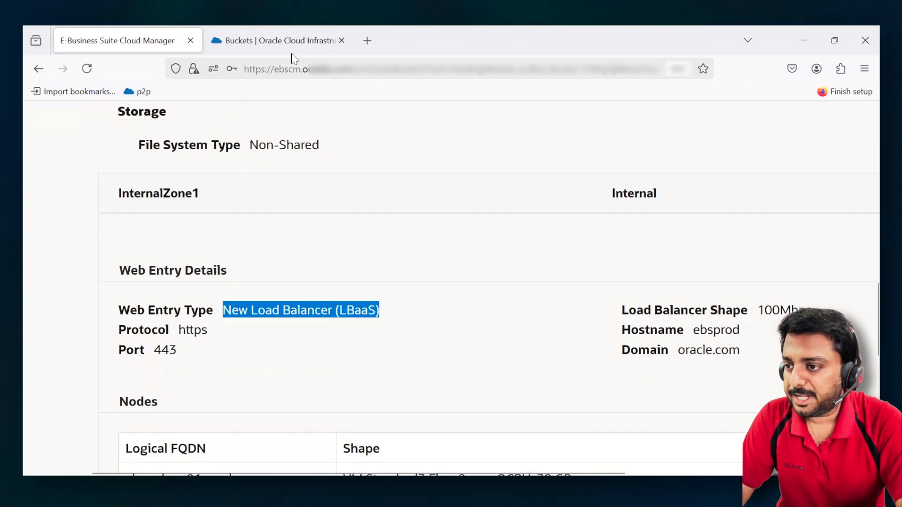
scroll(385, 345, "down", 2)
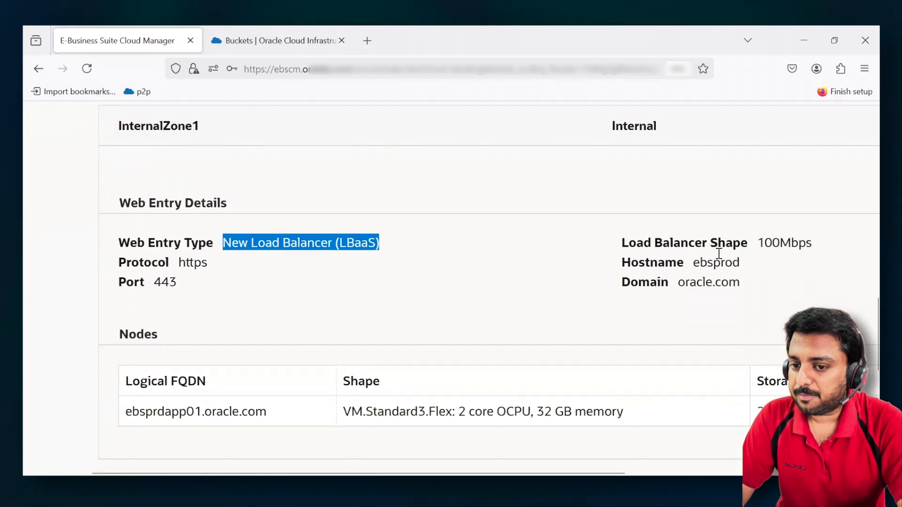
left_click_drag(766, 242, 827, 249)
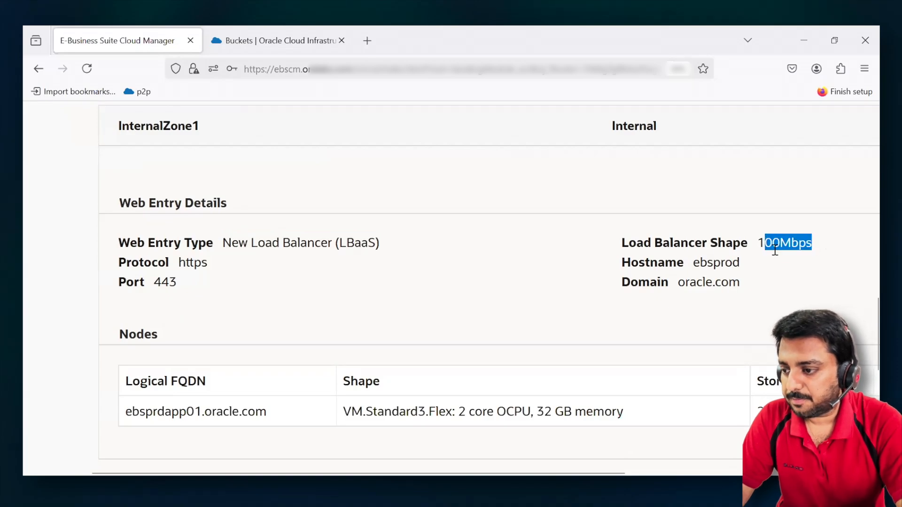
scroll(302, 319, "down", 4)
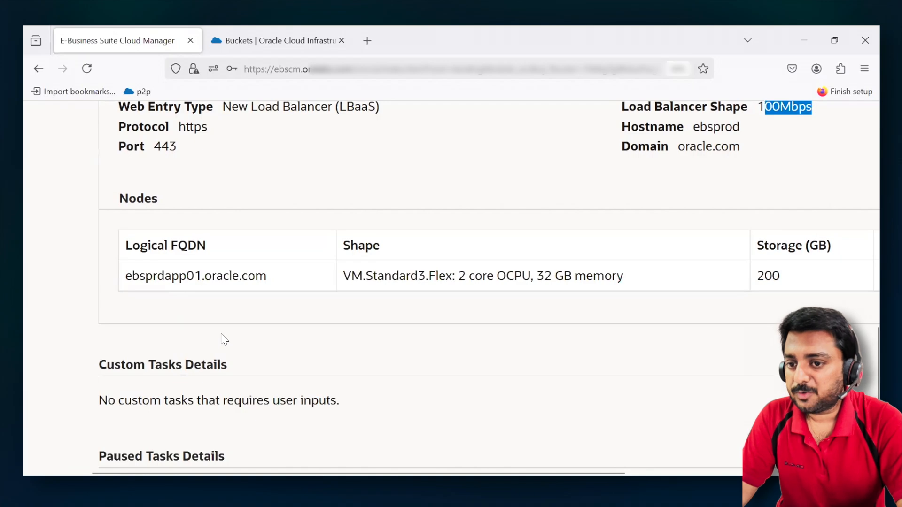
- Recheck the application tier's operating system, and review the custom tasks, paused tasks and SSH key files
scroll(224, 339, "up", 10)
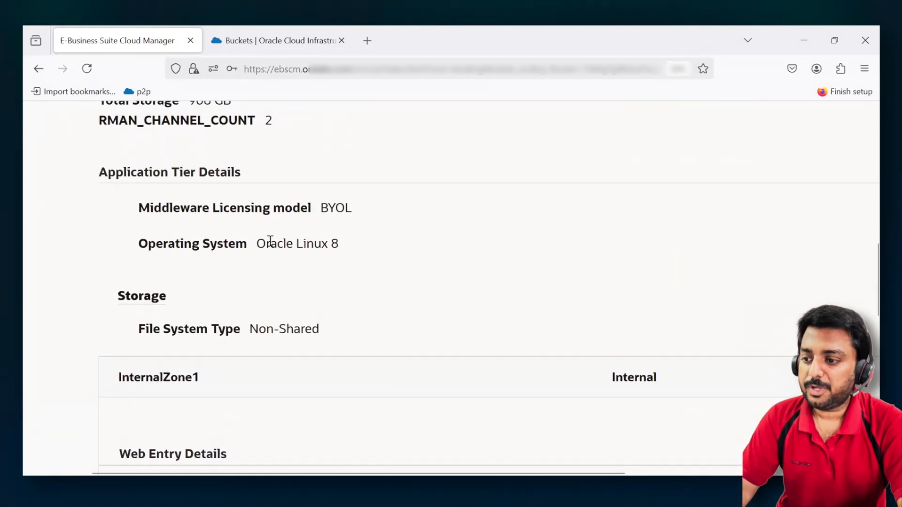
left_click_drag(115, 173, 242, 173)
left_click_drag(253, 243, 380, 256)
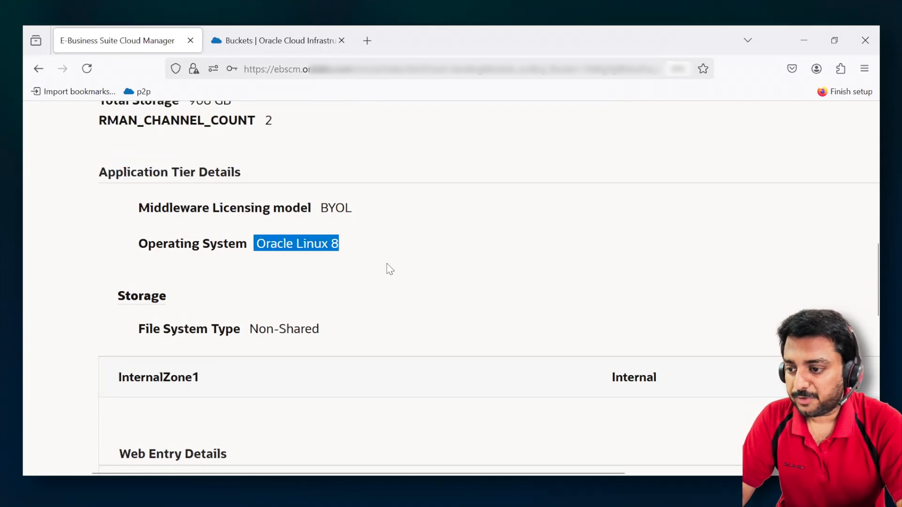
scroll(387, 270, "down", 4, "ctrl")
scroll(387, 269, "down", 3)
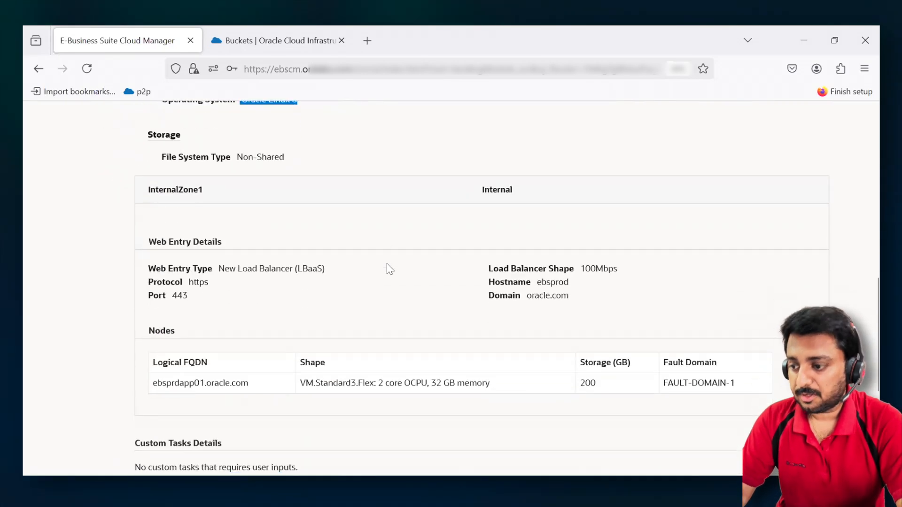
scroll(390, 270, "down", 3)
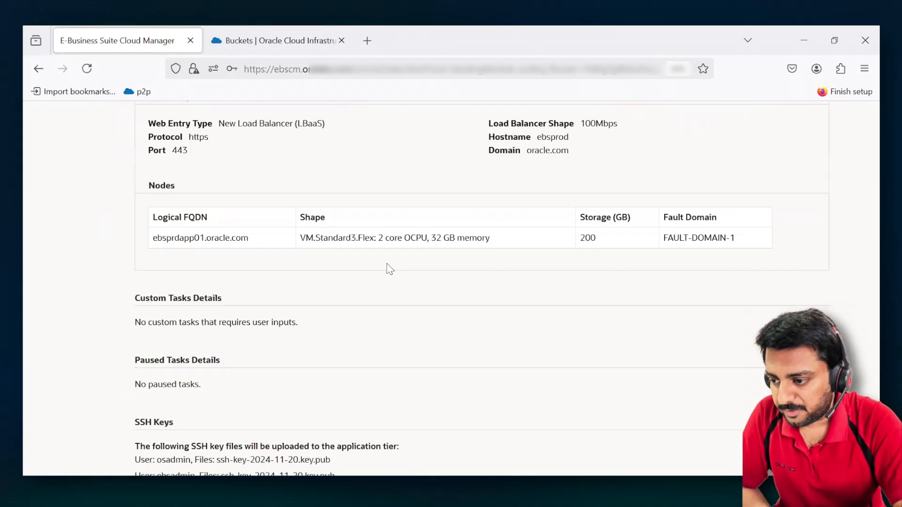
scroll(390, 269, "down", 3)
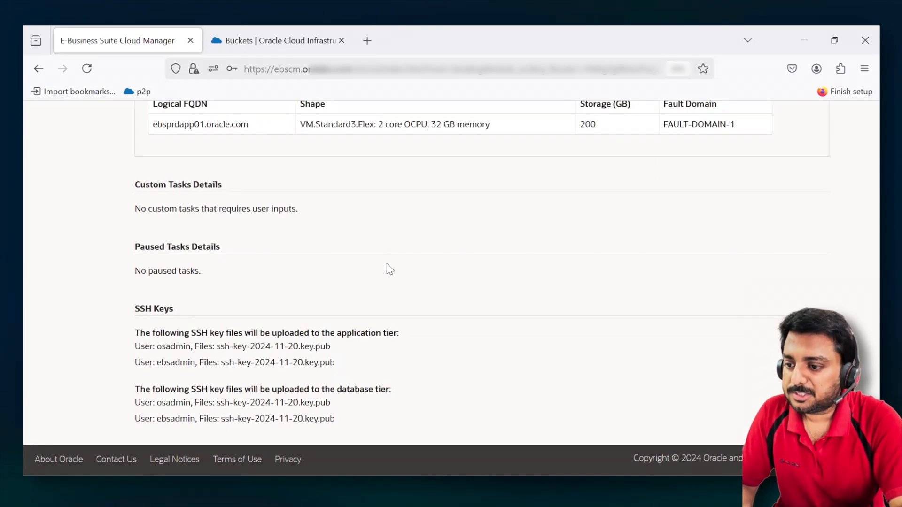
- Submit the request to provision the EBSNEW environment
scroll(390, 269, "up", 10)
scroll(390, 269, "up", 5)
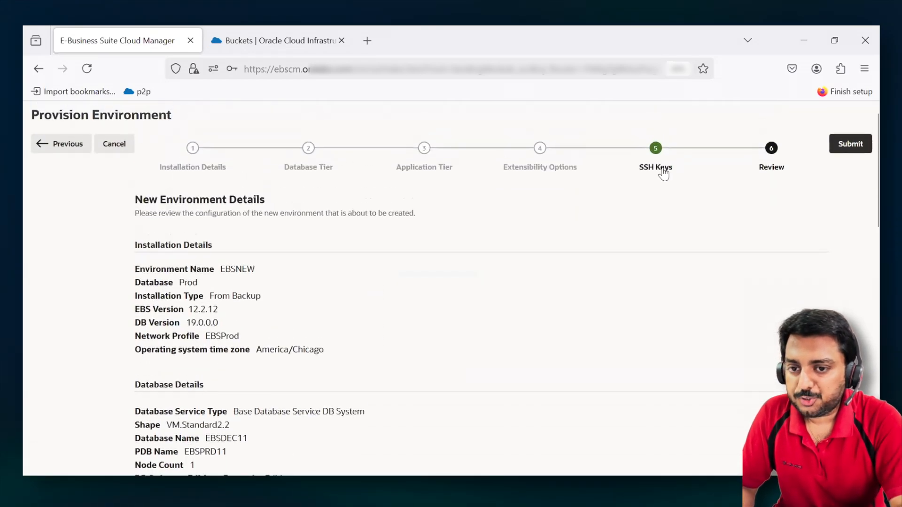
left_click(855, 149)
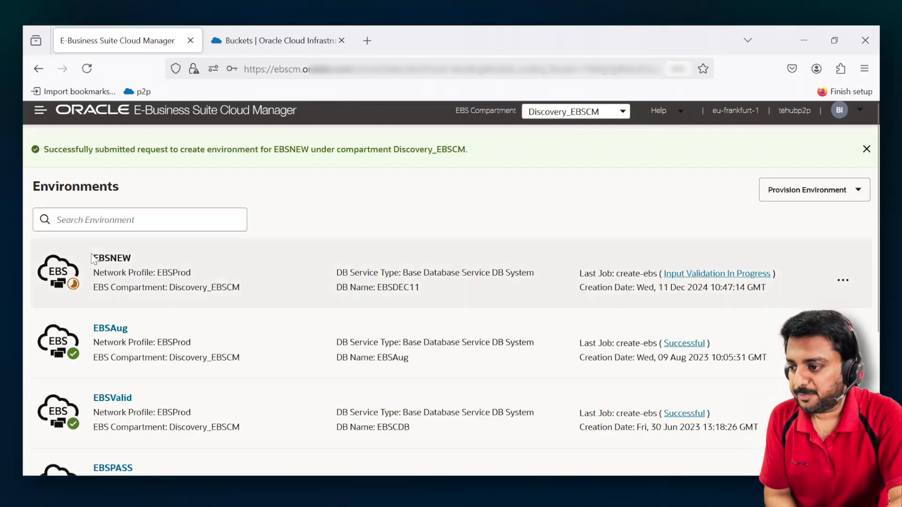
- Open the details of EBSNEW's create-ebs job and turn on auto refresh
left_click(710, 277)
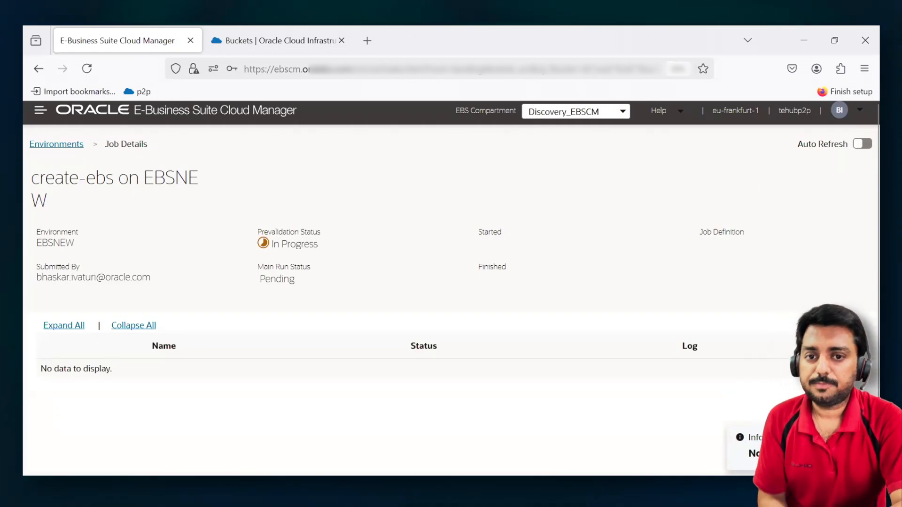
left_click(863, 144)
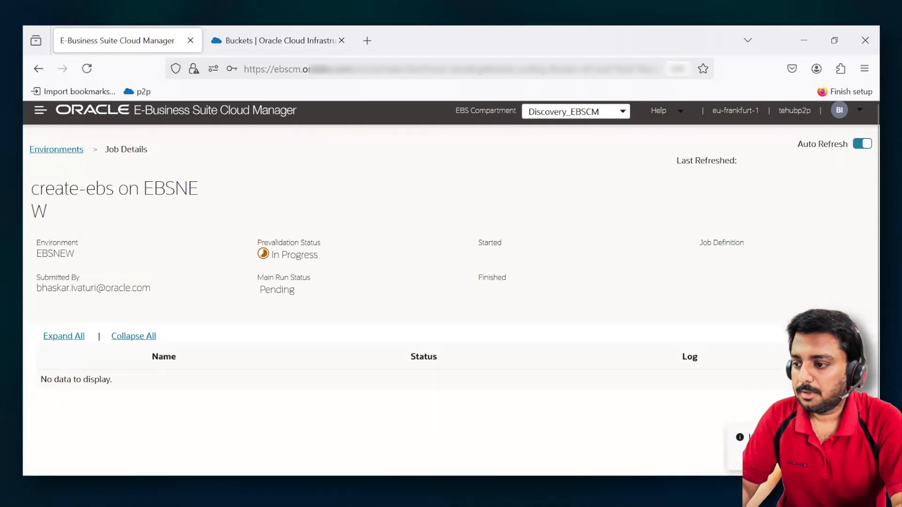
scroll(470, 267, "down", 2)
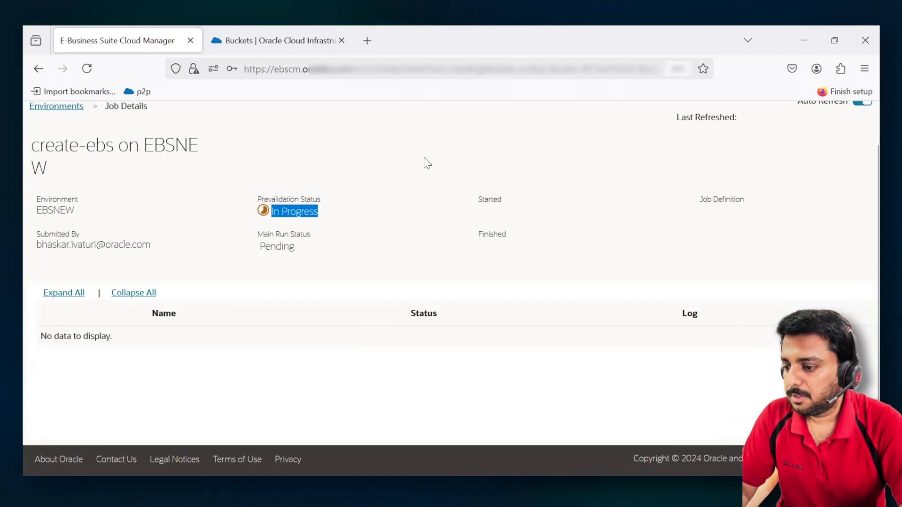
- Examine the prevalidation tasks and their statuses in the EBSNEW creation job
scroll(368, 281, "down", 3)
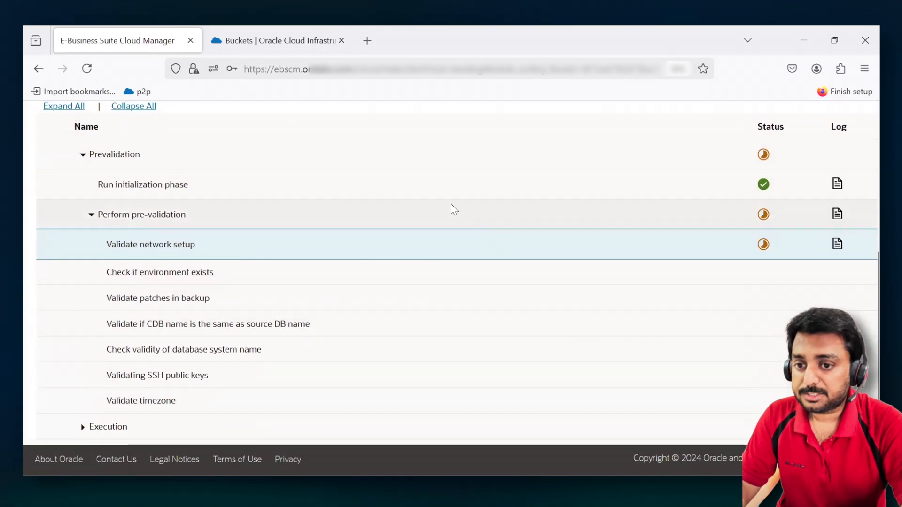
scroll(451, 211, "up", 1)
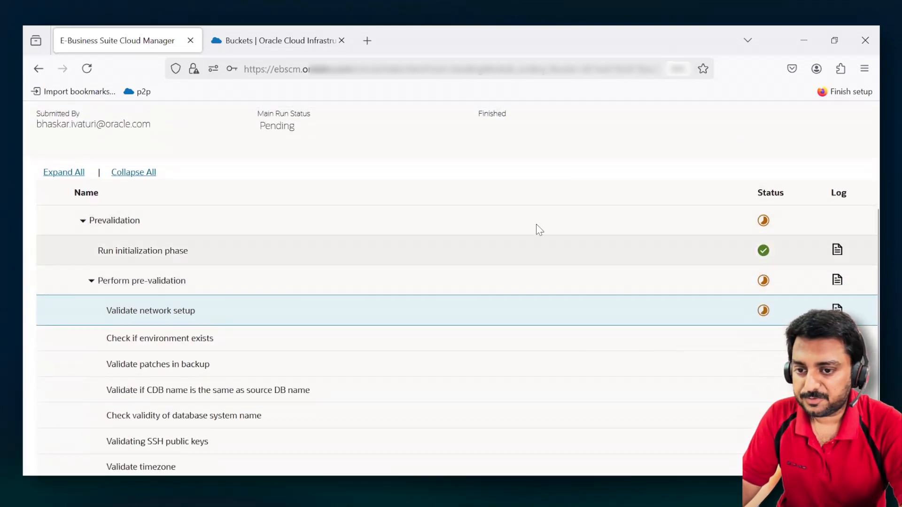
scroll(636, 331, "down", 1)
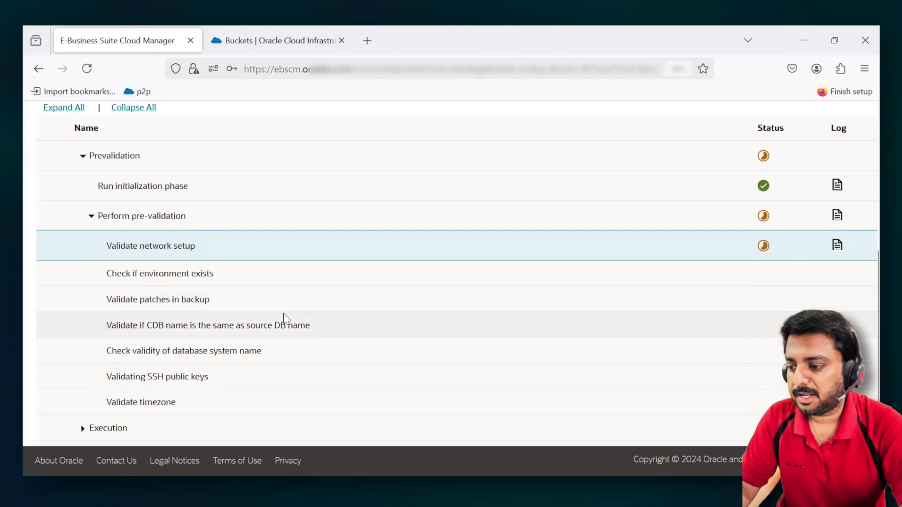
scroll(154, 399, "up", 5)
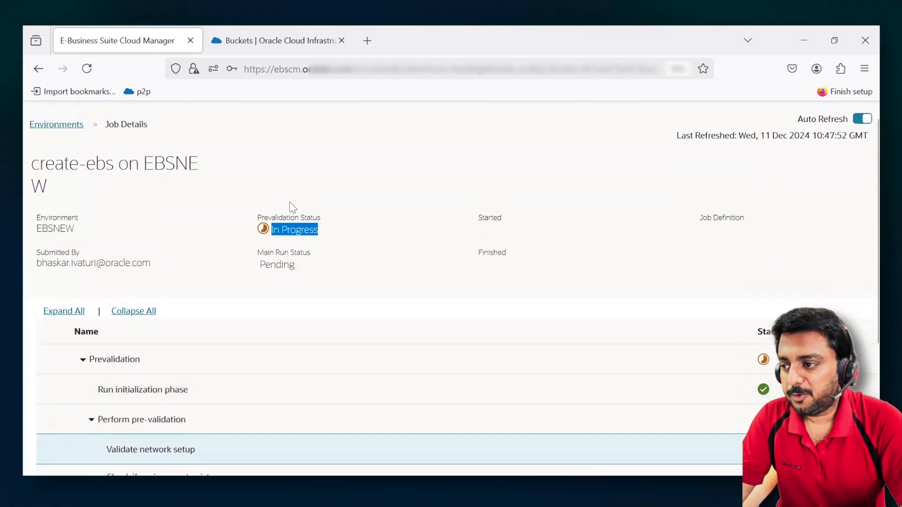
scroll(86, 151, "up", 1)
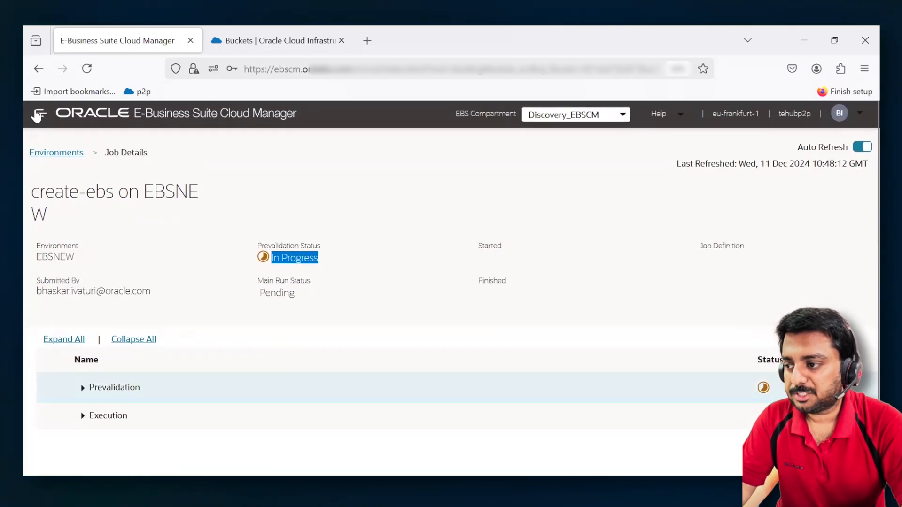
- Return to the environments list and open the details of the existing EBSAug environment
left_click(39, 114)
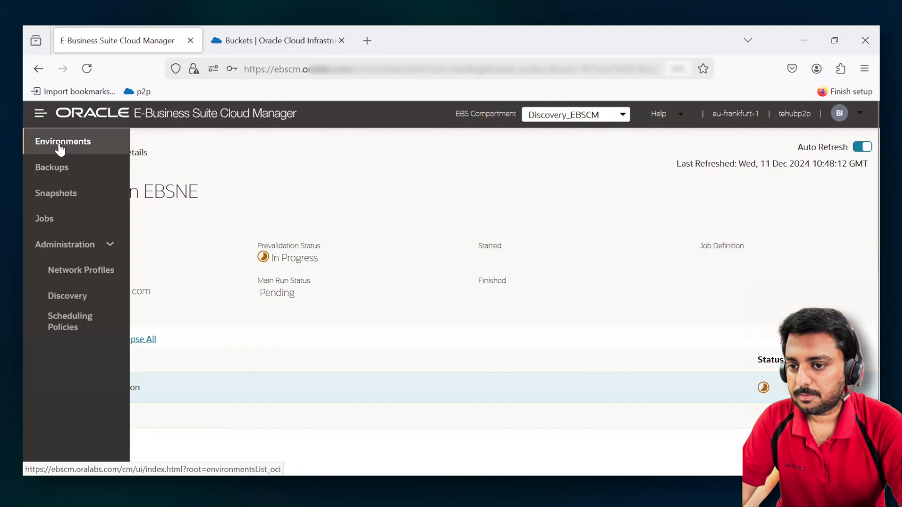
left_click(54, 168)
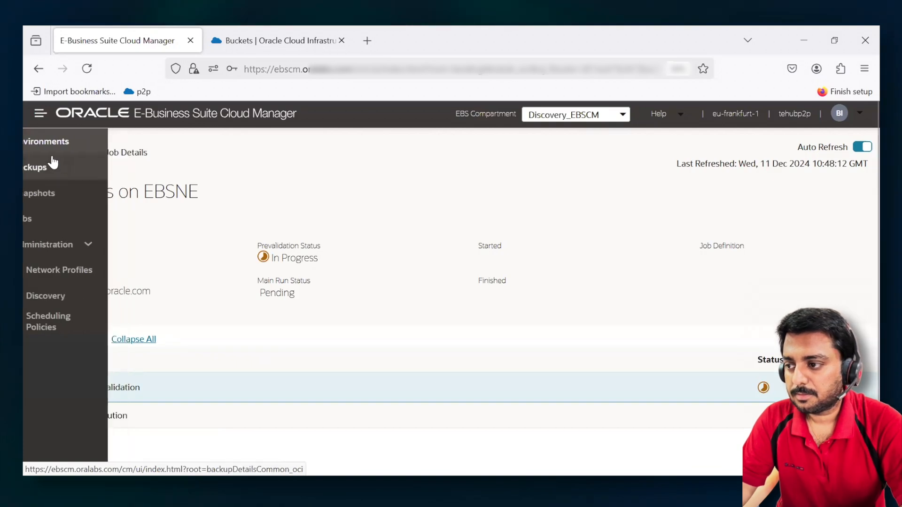
left_click(38, 142)
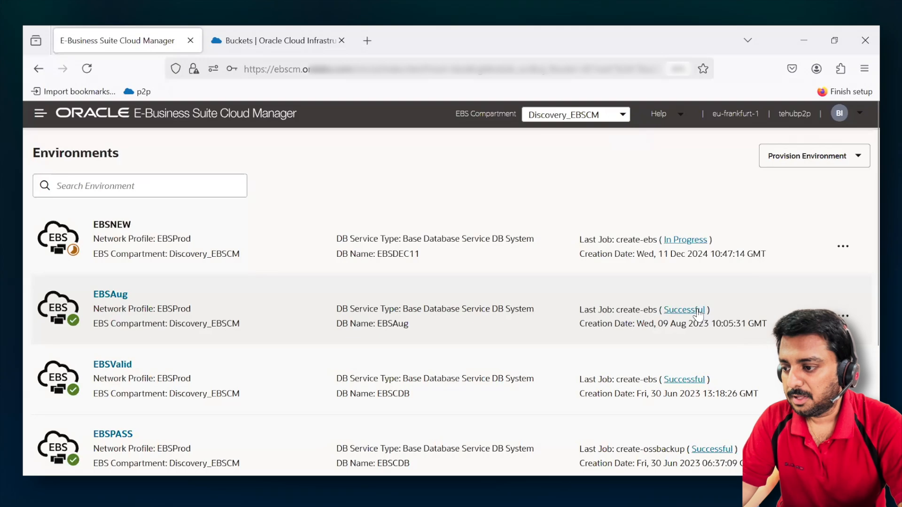
left_click(112, 296)
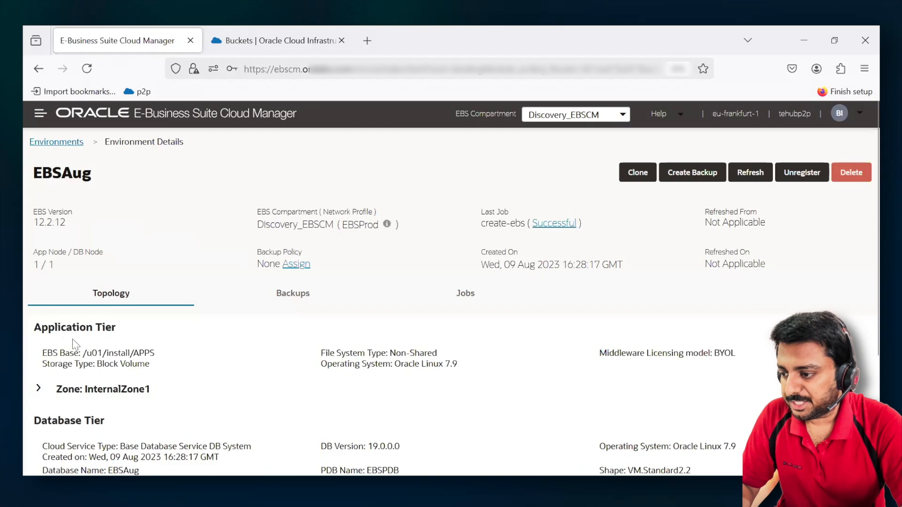
- Expand InternalZone1 in EBSAug's topology and examine its application tier node and database tier details
left_click_drag(38, 329, 141, 329)
scroll(146, 328, "down", 3)
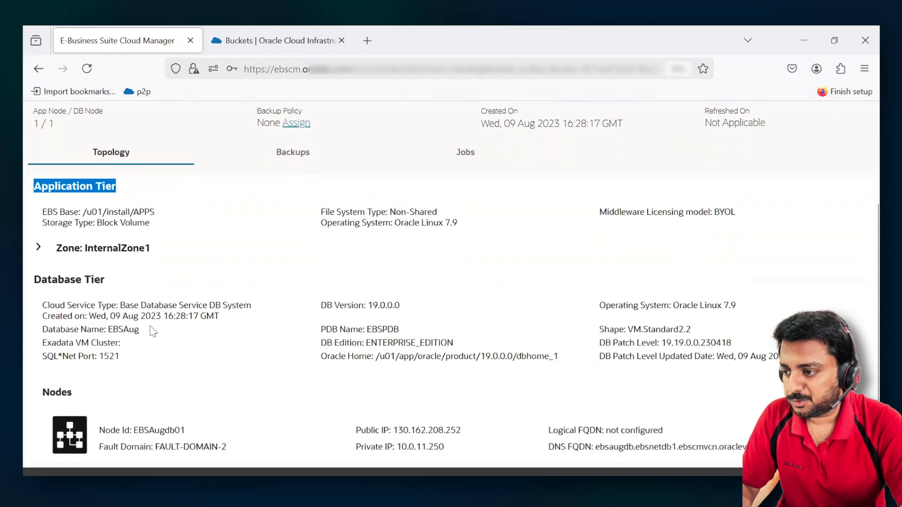
left_click(41, 252)
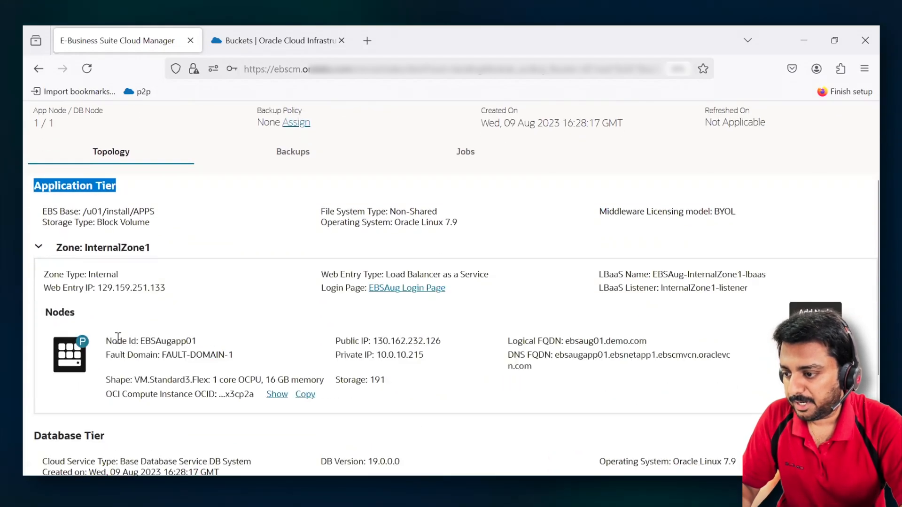
left_click_drag(117, 342, 211, 343)
scroll(216, 339, "down", 2)
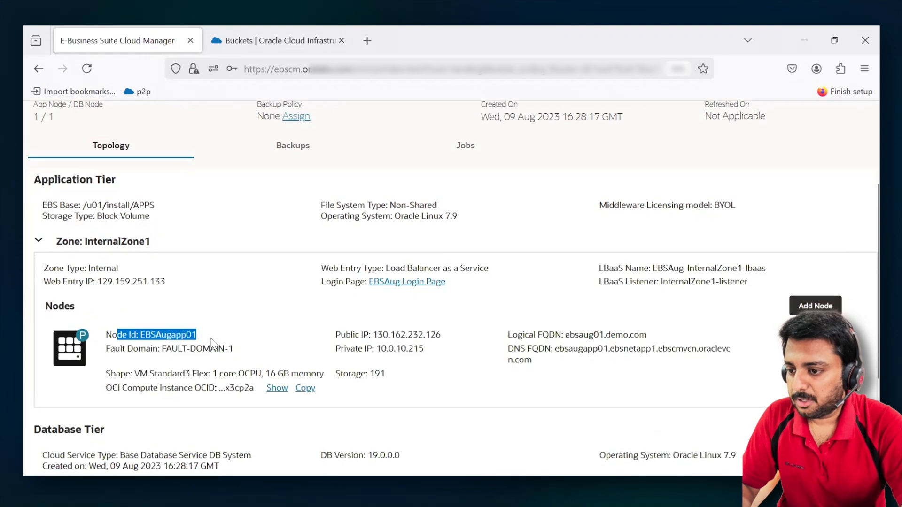
scroll(238, 323, "down", 2)
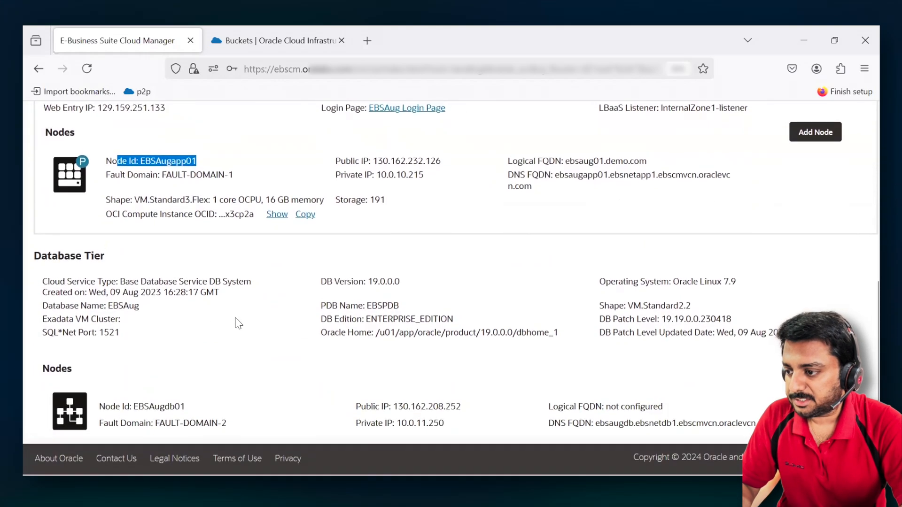
left_click_drag(34, 256, 214, 345)
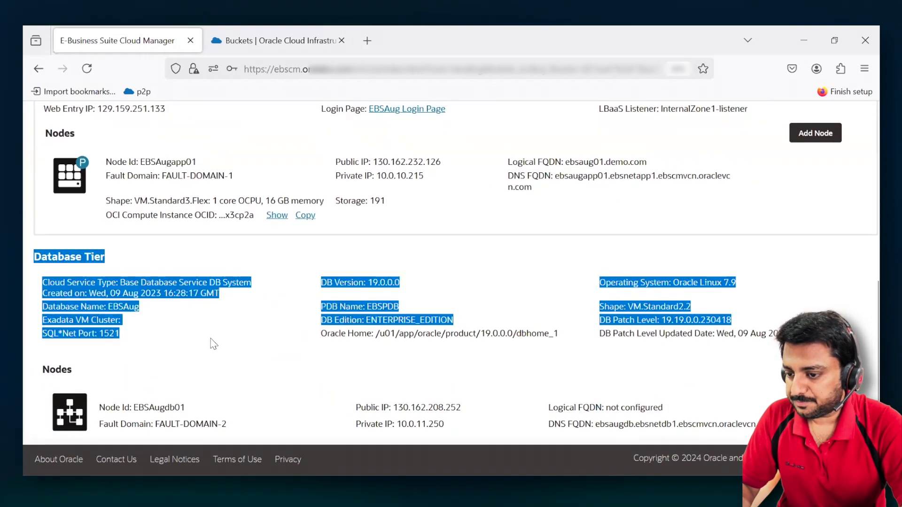
- Check the backup policy in EBSAug's environment summary
scroll(213, 344, "up", 7)
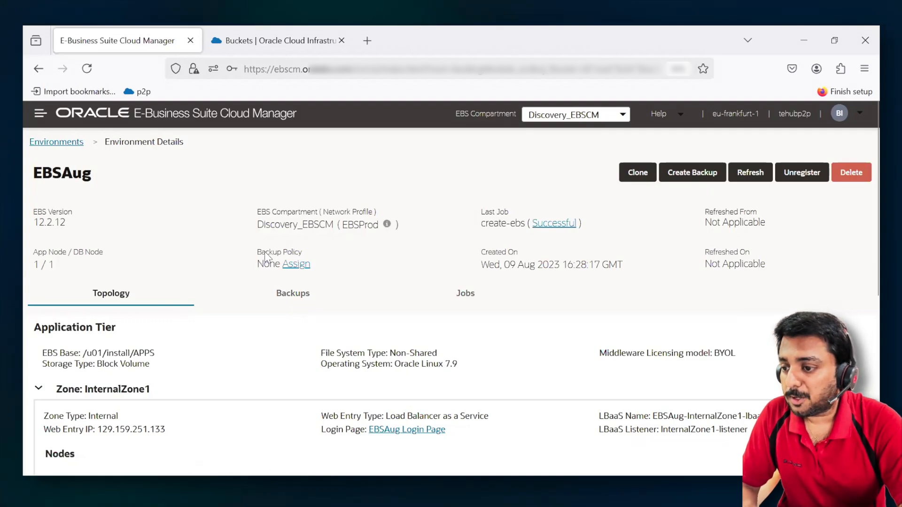
left_click_drag(257, 252, 302, 252)
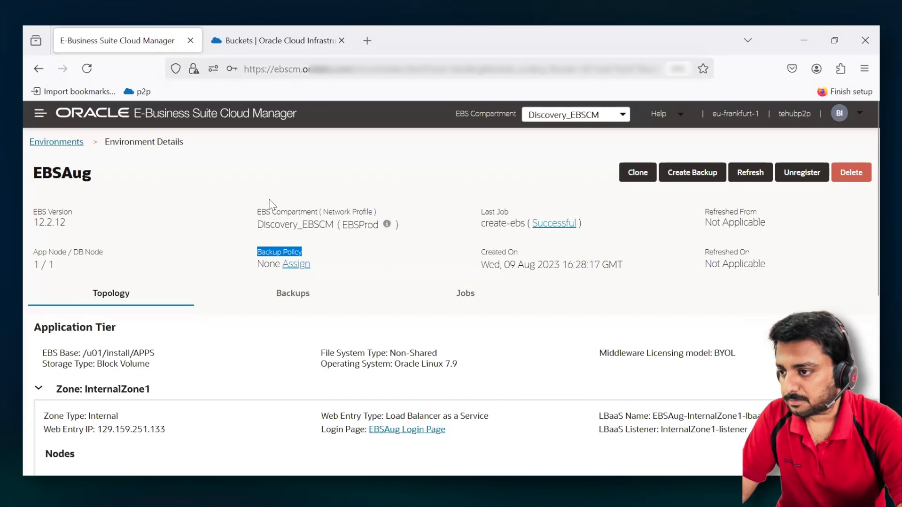
- Switch to the Oracle Cloud console, open the Oracle Base Database DB Systems list, and check EBSNEW's state and shape
left_click(277, 40)
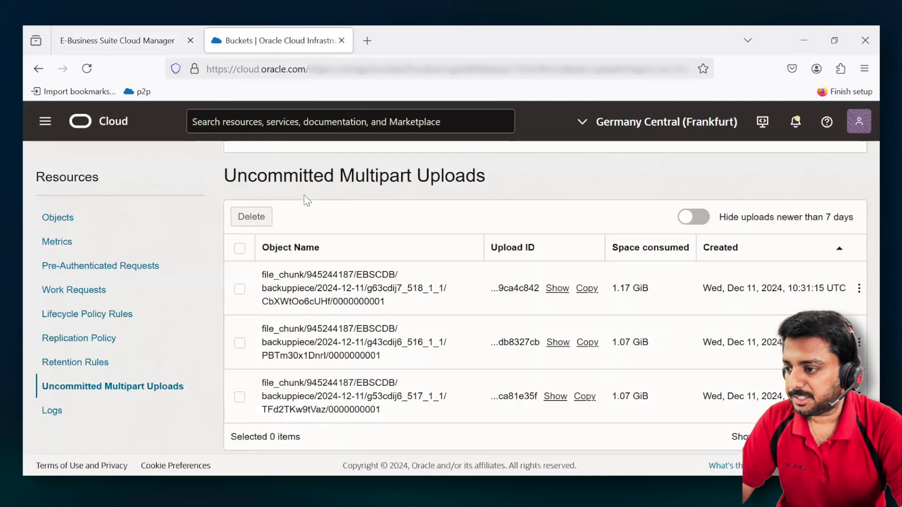
scroll(266, 190, "up", 5)
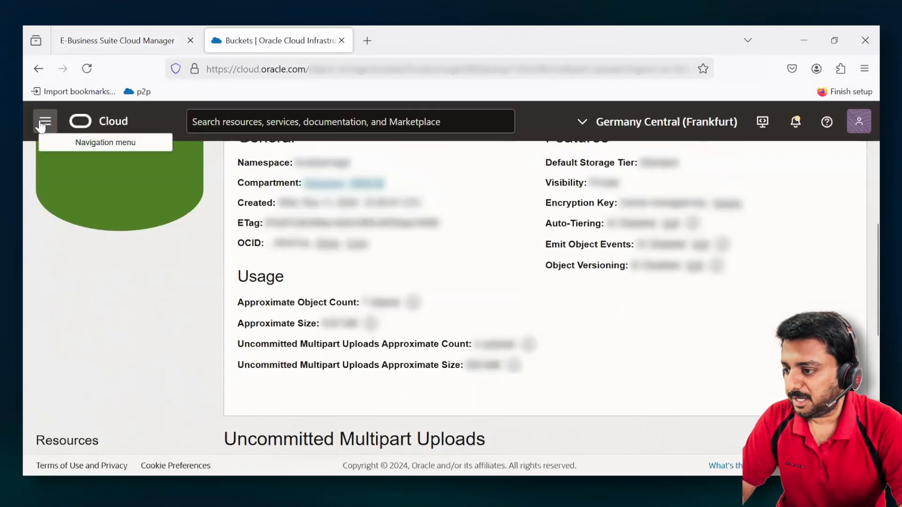
left_click(44, 122)
left_click(60, 294)
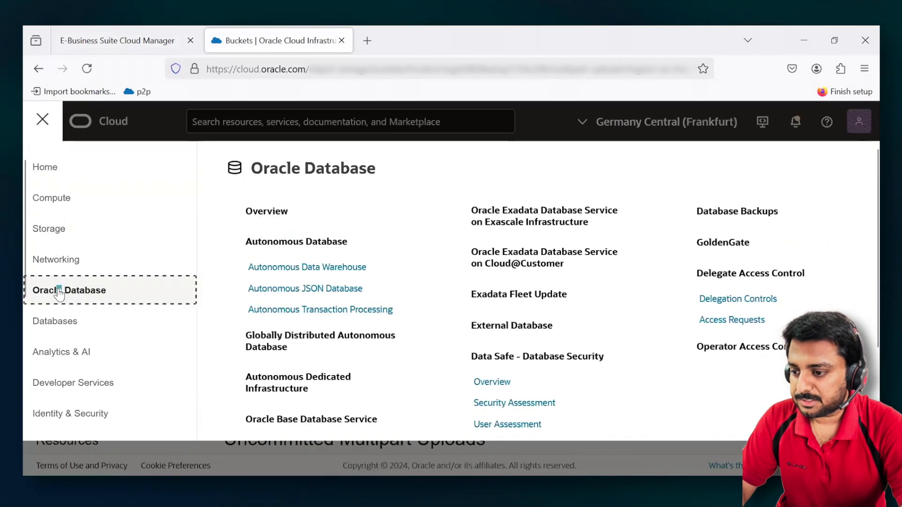
left_click(303, 420)
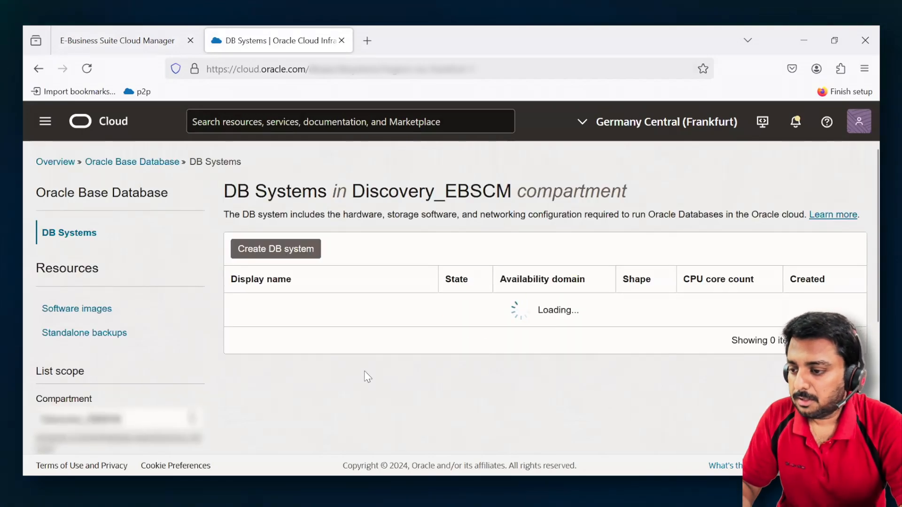
scroll(366, 348, "down", 2)
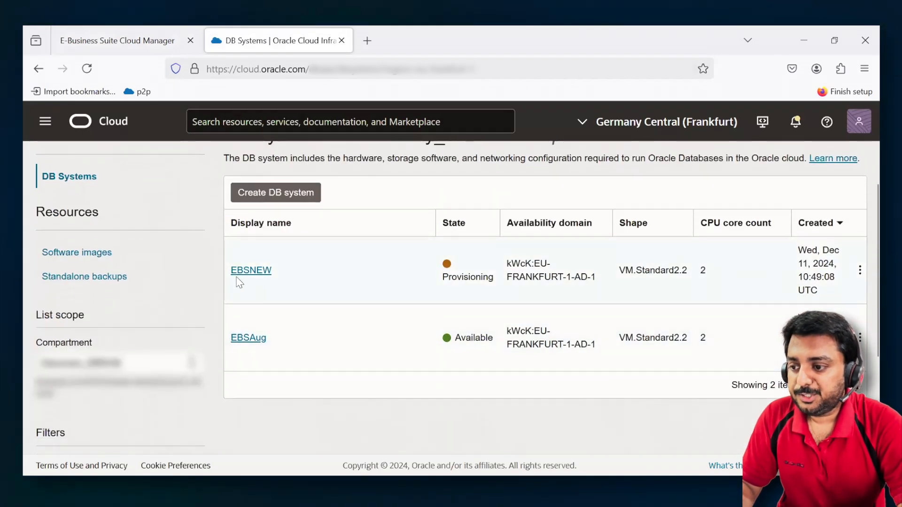
left_click_drag(489, 281, 429, 280)
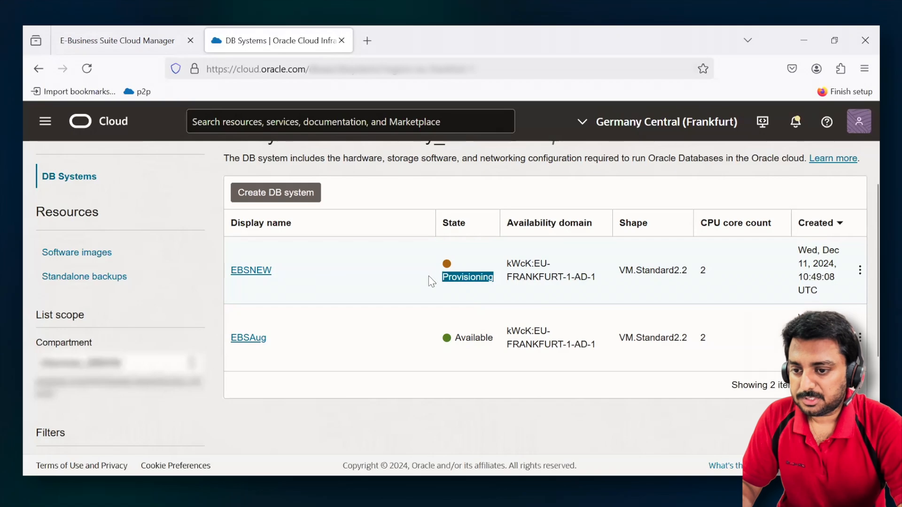
left_click_drag(621, 266, 689, 271)
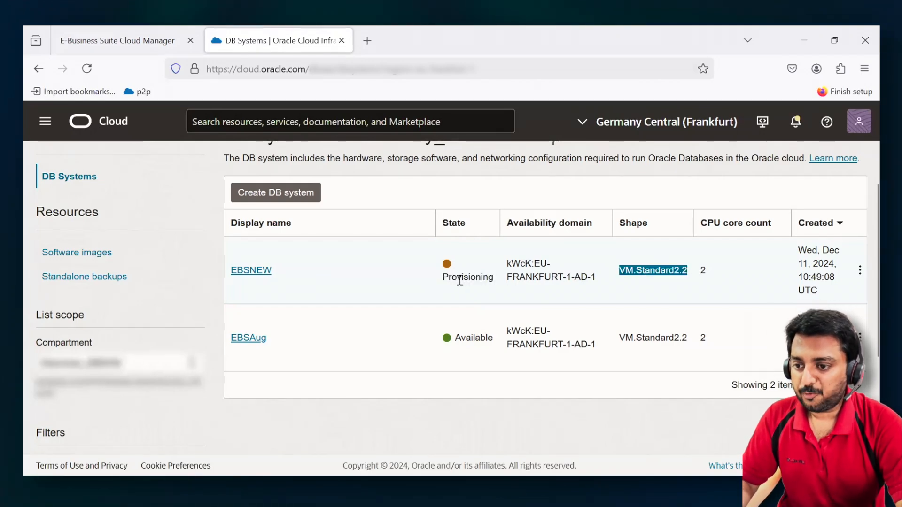
- Open EBSAug's DB system details, return to the DB Systems list, and check its state and availability domain
left_click(265, 339)
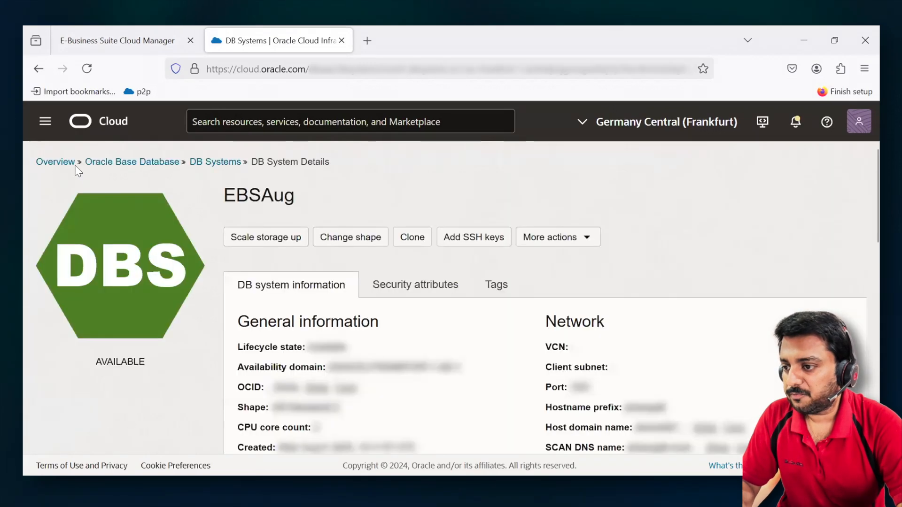
left_click(217, 163)
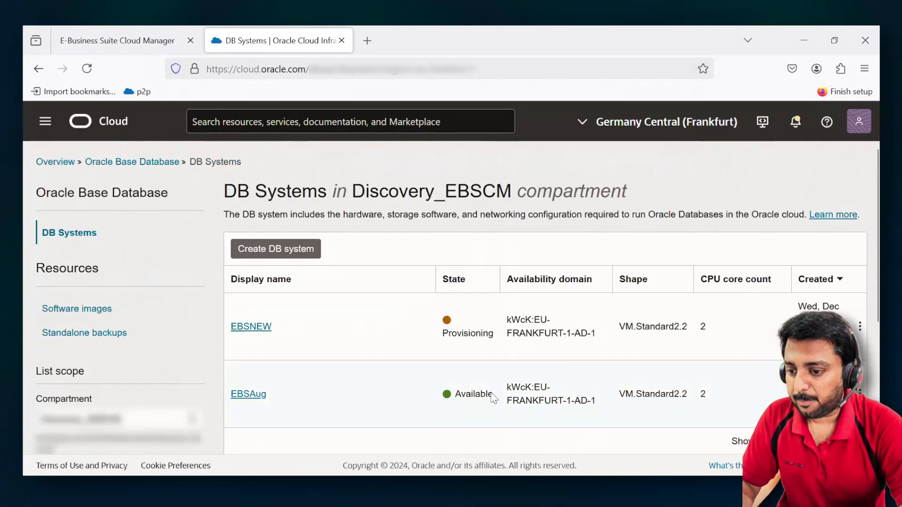
left_click_drag(508, 402, 455, 405)
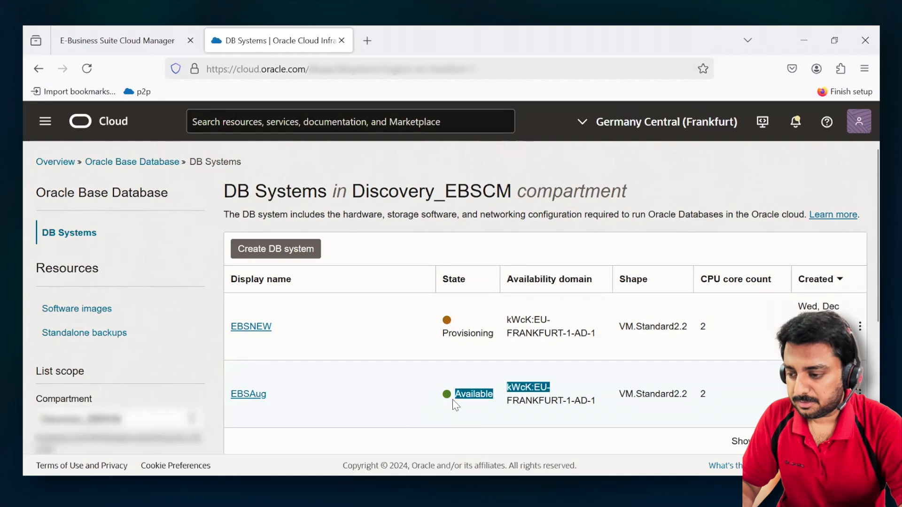
left_click(353, 379)
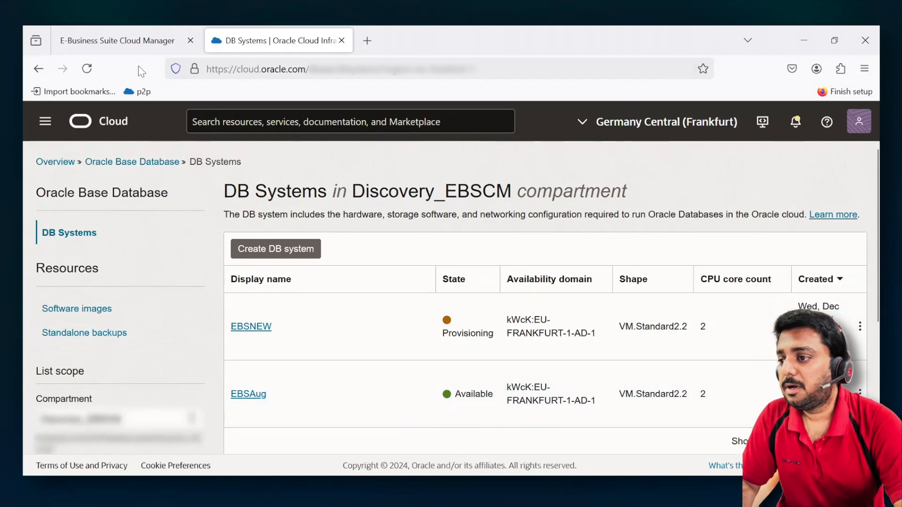
left_click(139, 41)
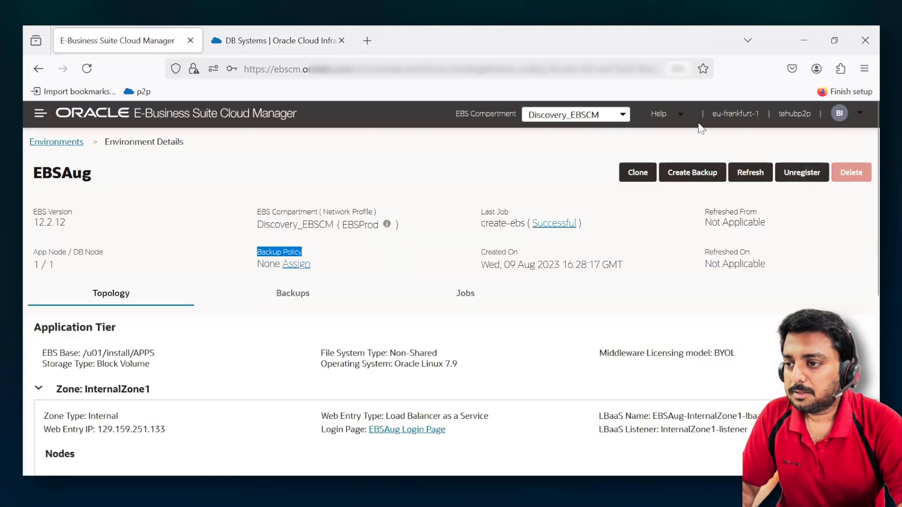
left_click(305, 41)
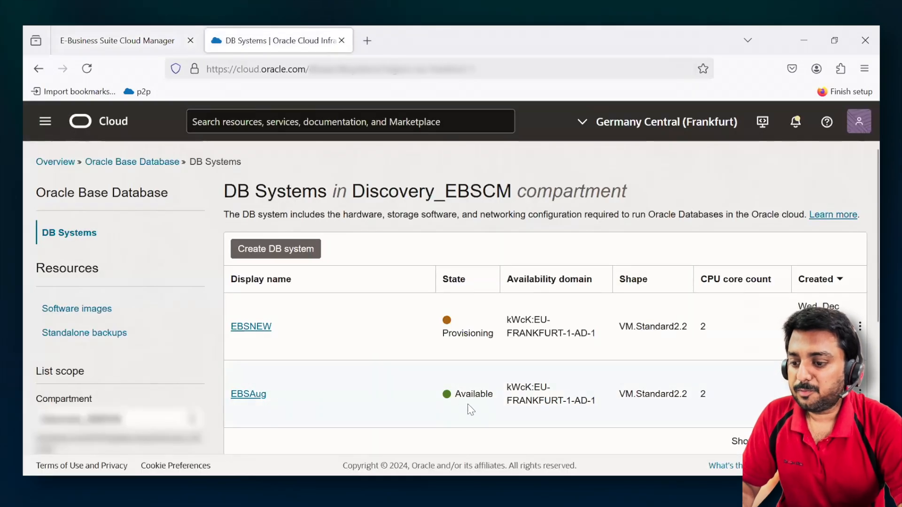
left_click_drag(461, 394, 586, 400)
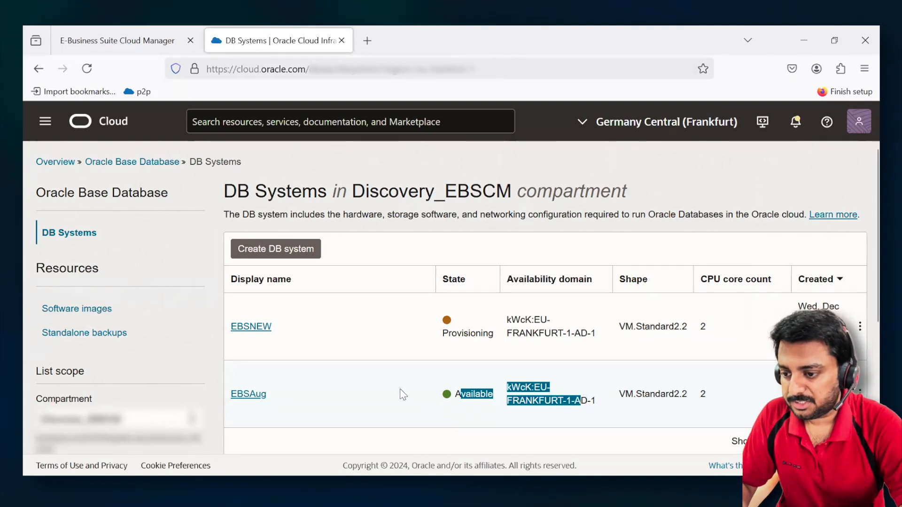
left_click(121, 35)
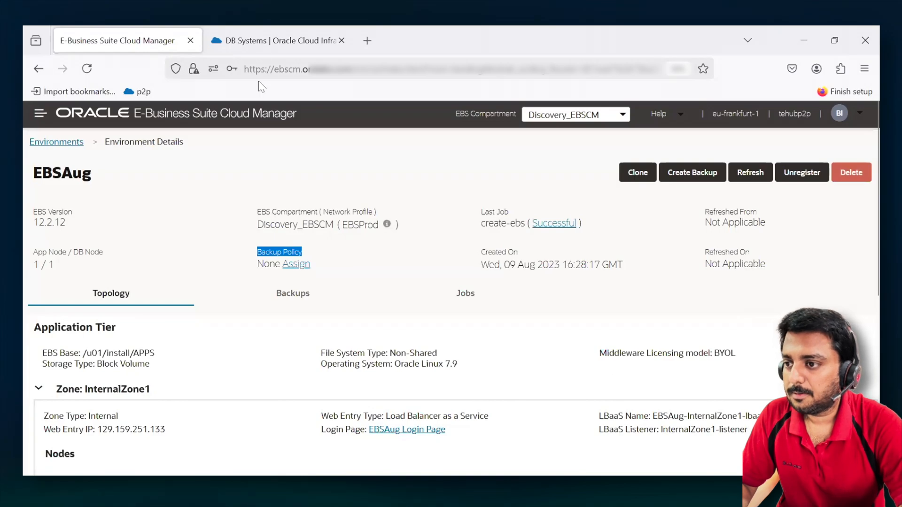
left_click(275, 42)
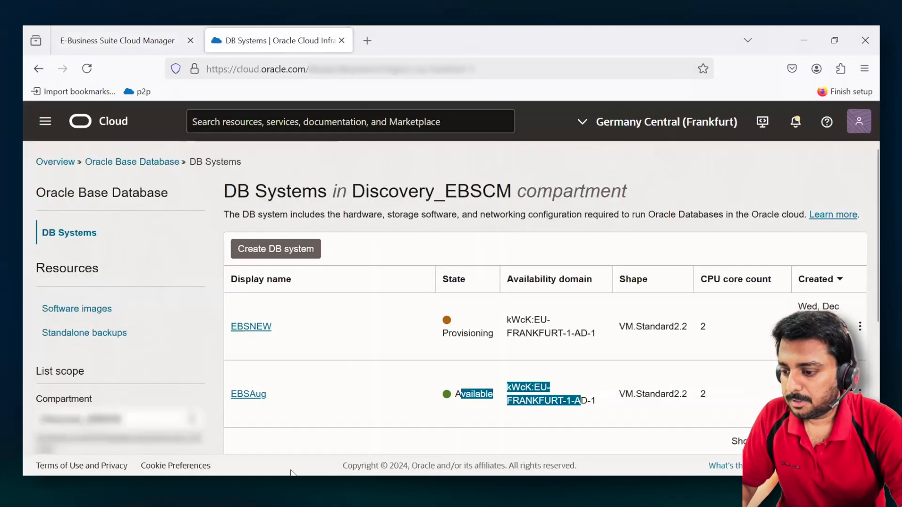
left_click(237, 441)
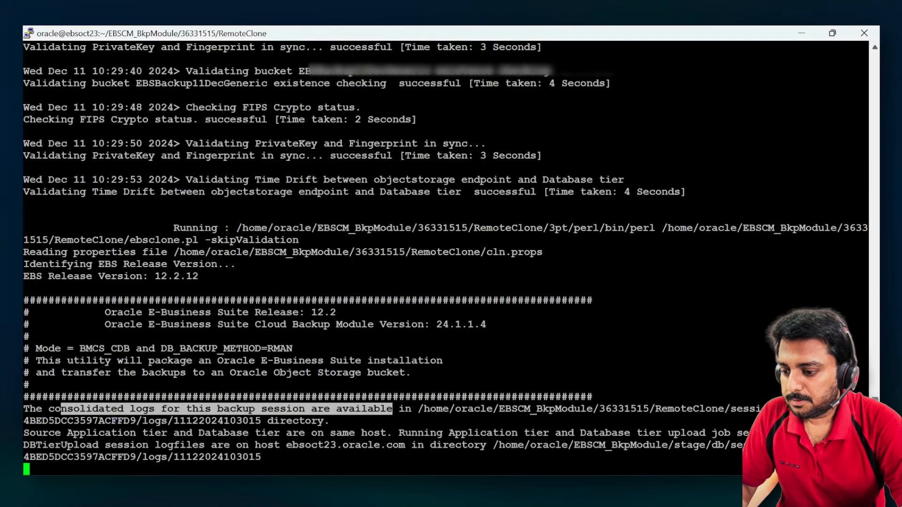
left_click(308, 487)
left_click(301, 487)
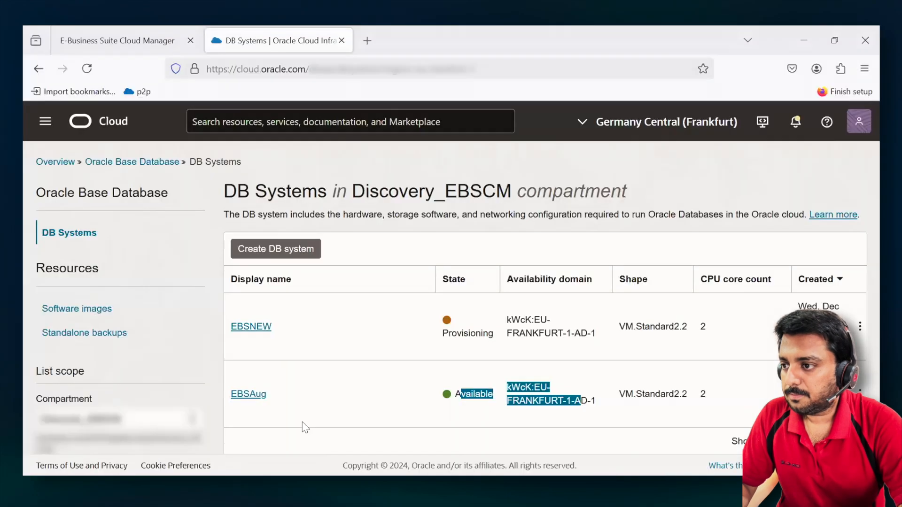
- Switch to E-Business Suite Cloud Manager, return to the environments list, and open the details of EBSNEW's create-ebs job
left_click(122, 38)
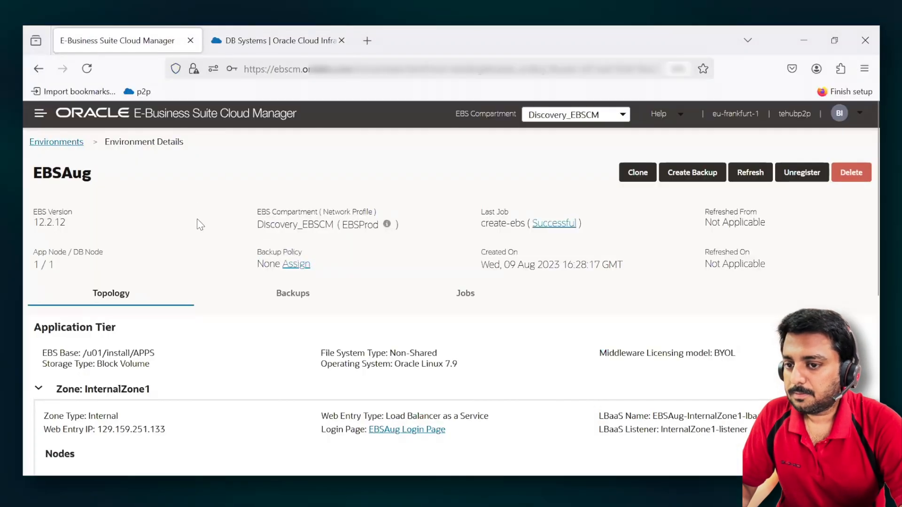
scroll(196, 219, "down", 1)
scroll(200, 225, "up", 1)
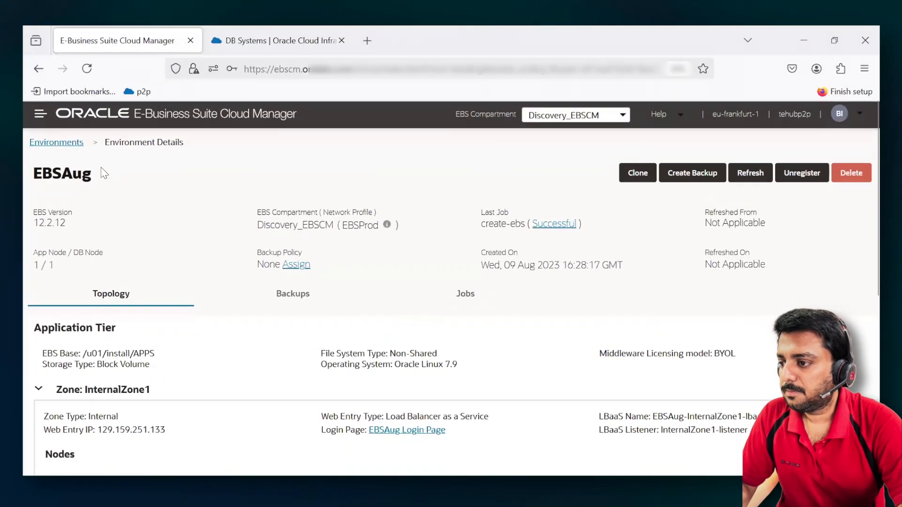
left_click(61, 142)
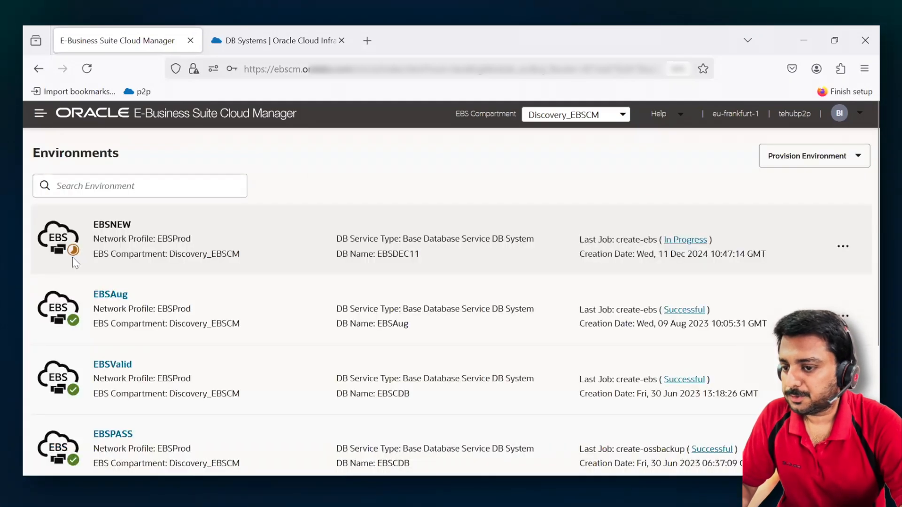
left_click(697, 239)
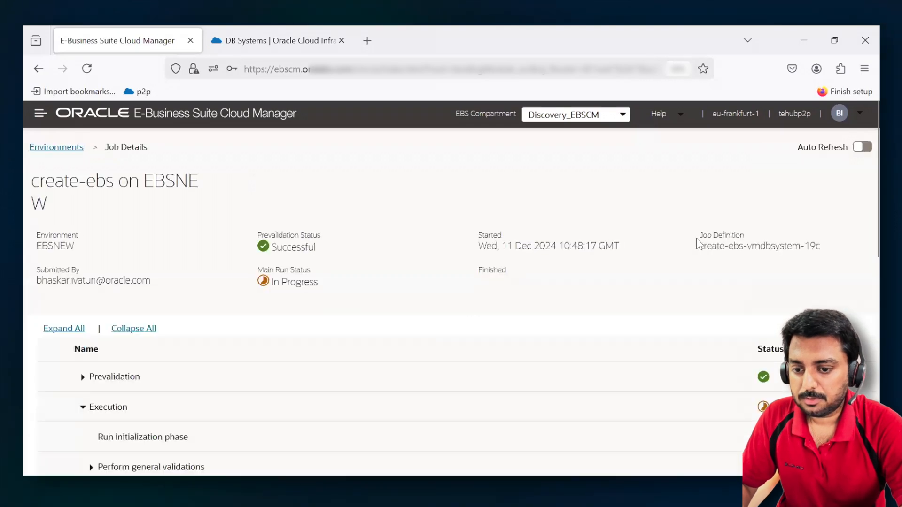
- Examine the prevalidation and execution tasks of the EBSNEW creation job, including the Create infrastructure subtasks
scroll(517, 327, "down", 2)
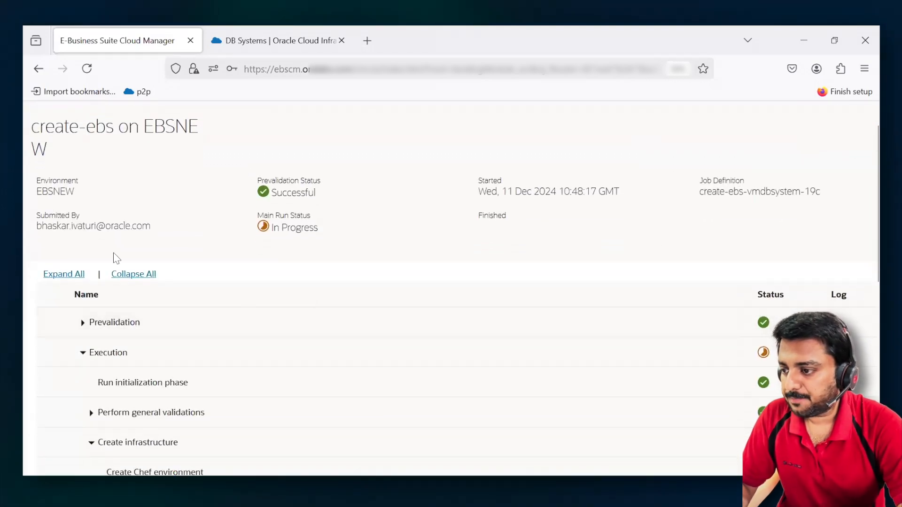
scroll(256, 352, "down", 1)
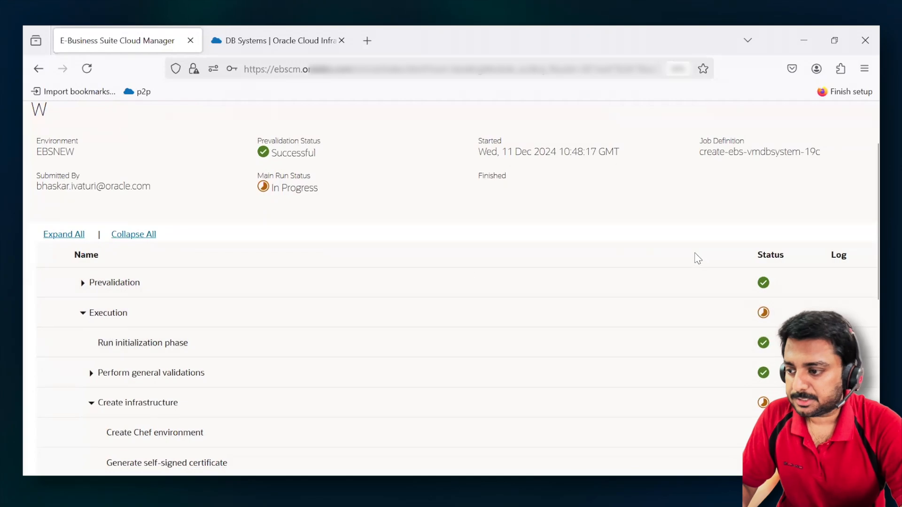
scroll(680, 285, "down", 2)
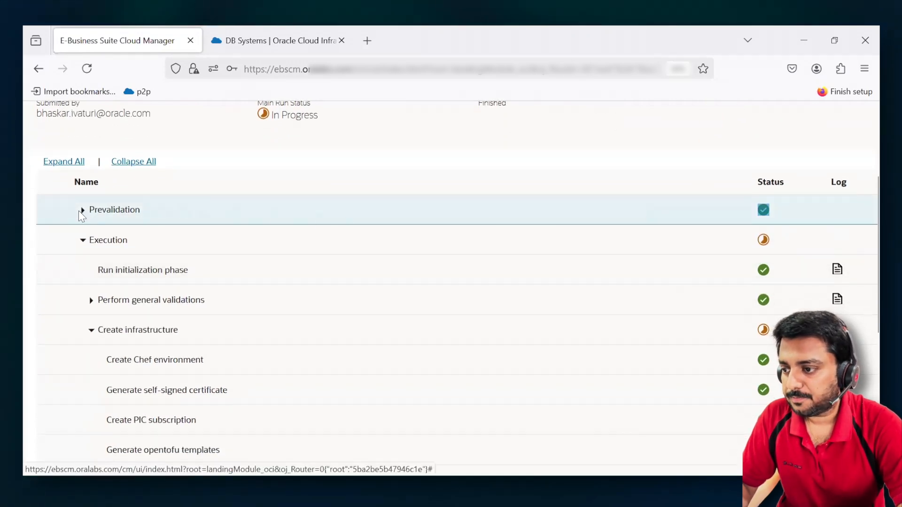
left_click(81, 211)
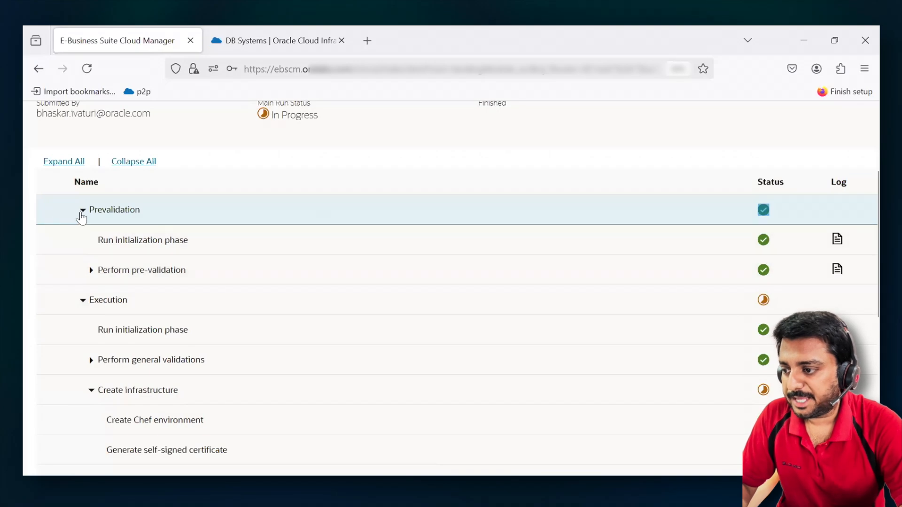
left_click(82, 211)
scroll(560, 292, "down", 2)
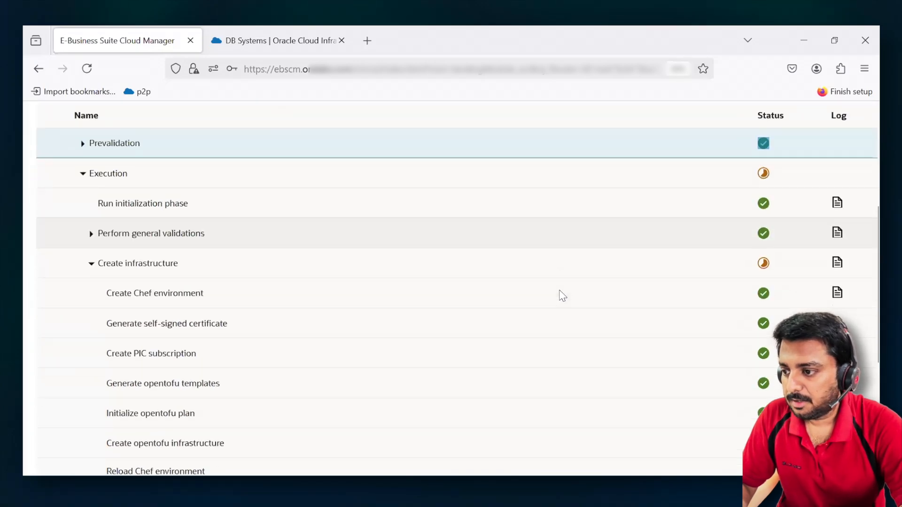
scroll(282, 373, "down", 2)
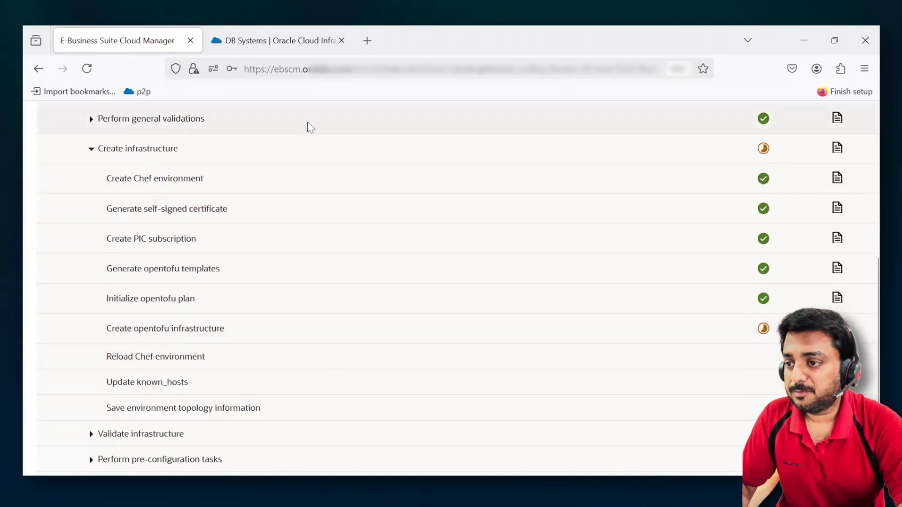
- Switch to the Oracle Cloud console, open the Compute instances list, and check the state of EBSNEWapp01
left_click(278, 41)
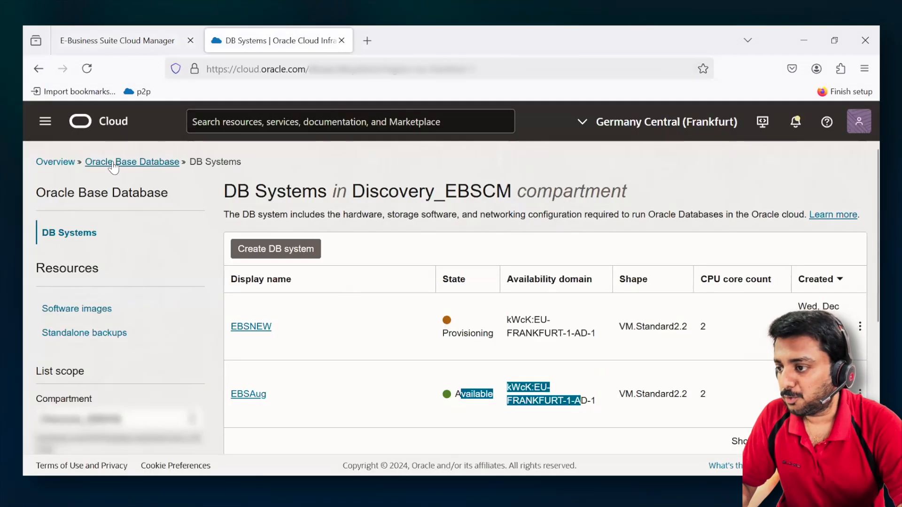
left_click(44, 119)
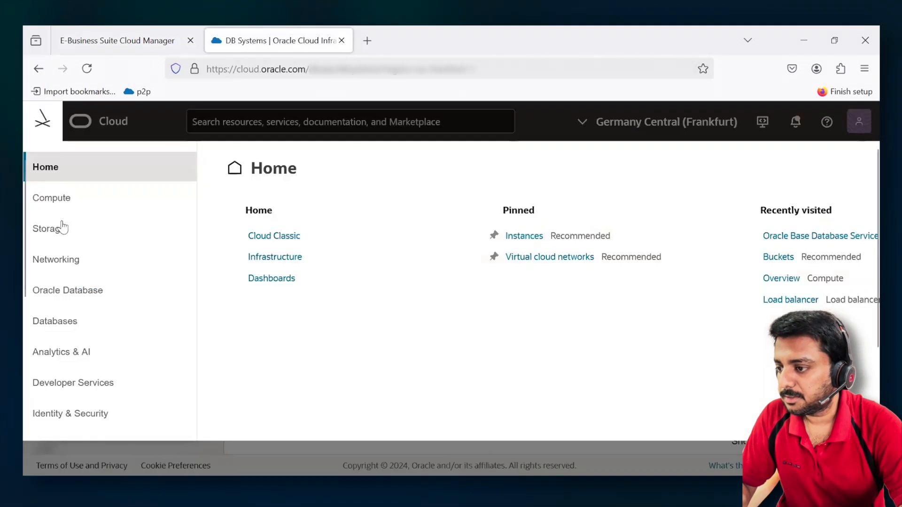
left_click(55, 198)
left_click(266, 257)
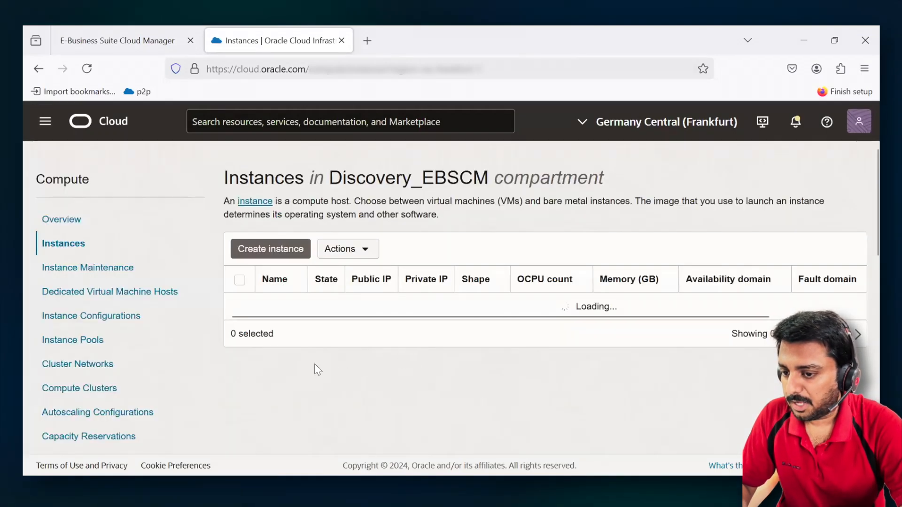
scroll(302, 375, "down", 1)
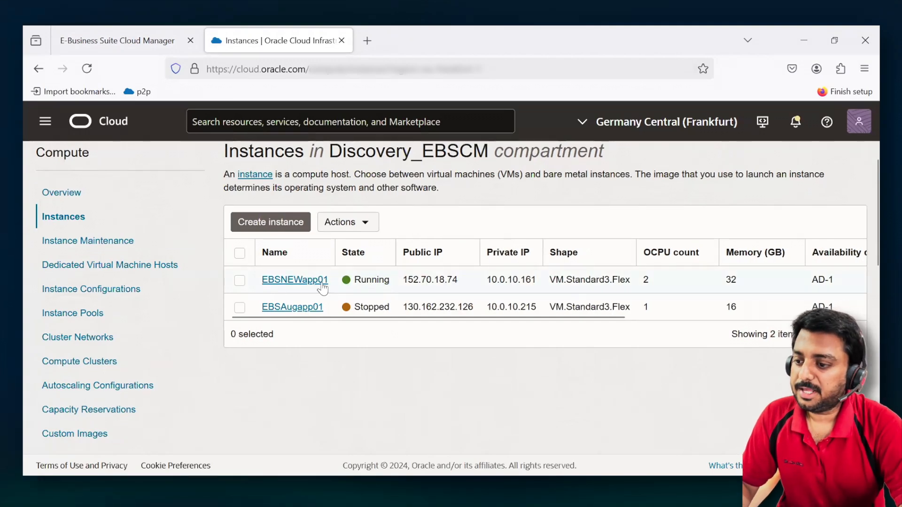
double_click(371, 279)
- Return to E-Business Suite Cloud Manager and review the overall status of the EBSNEW creation job
left_click(134, 38)
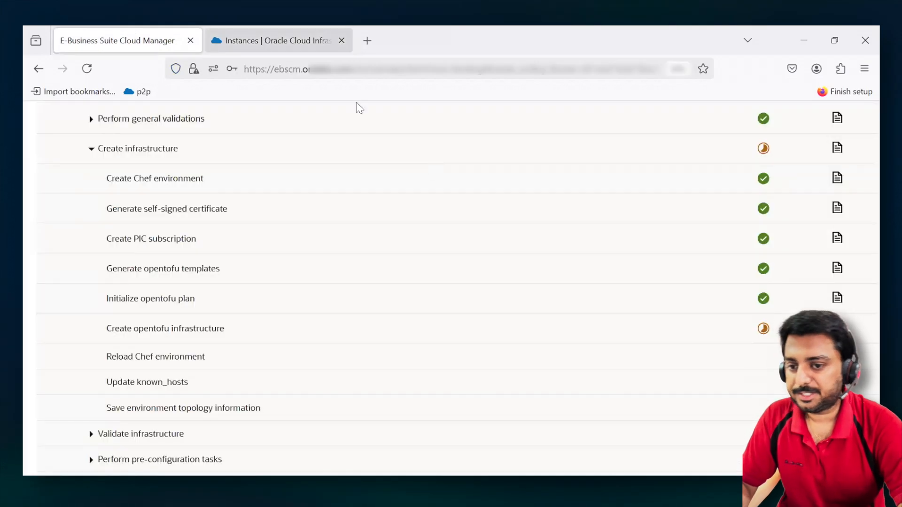
scroll(453, 301, "up", 8)
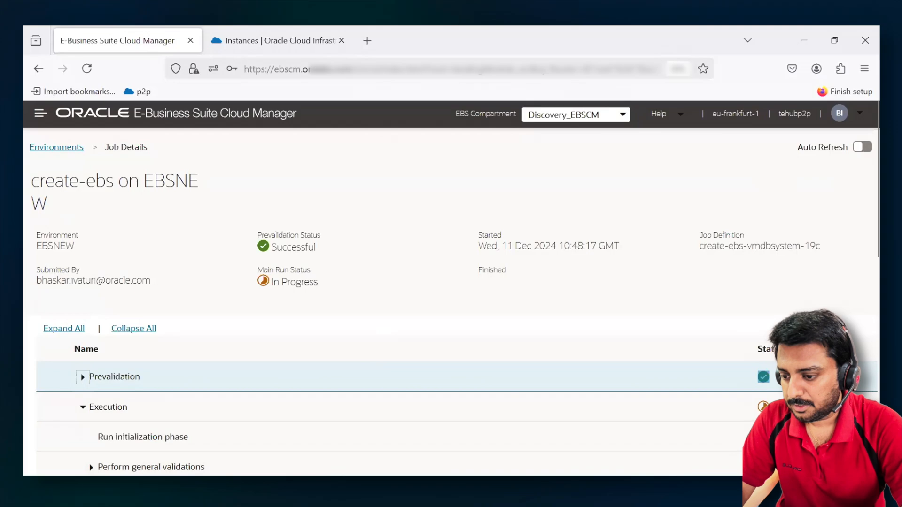
- Switch to PowerPoint and start the slide show from the Useful Resources slide
key("alt+Tab")
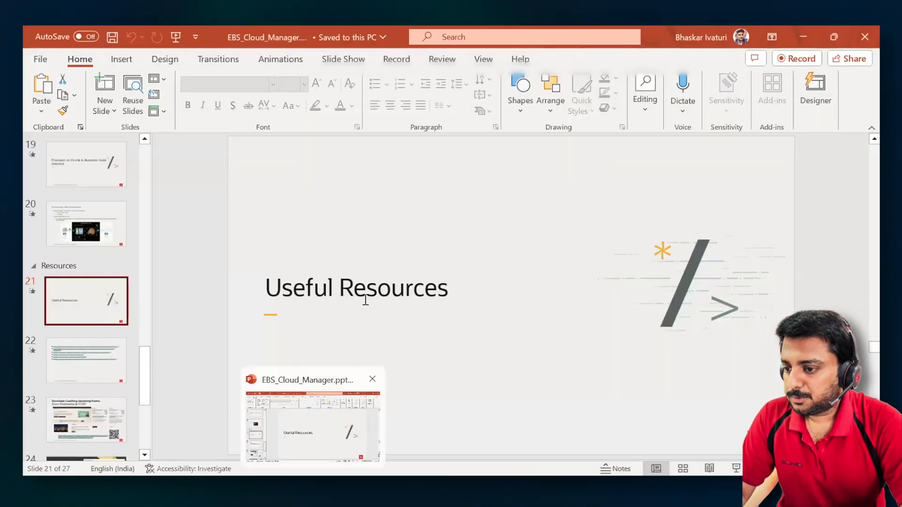
left_click(738, 470)
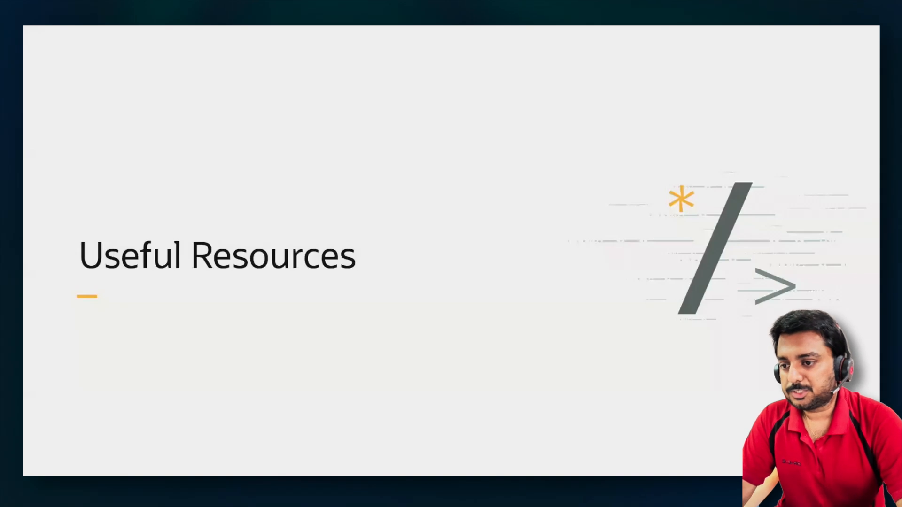